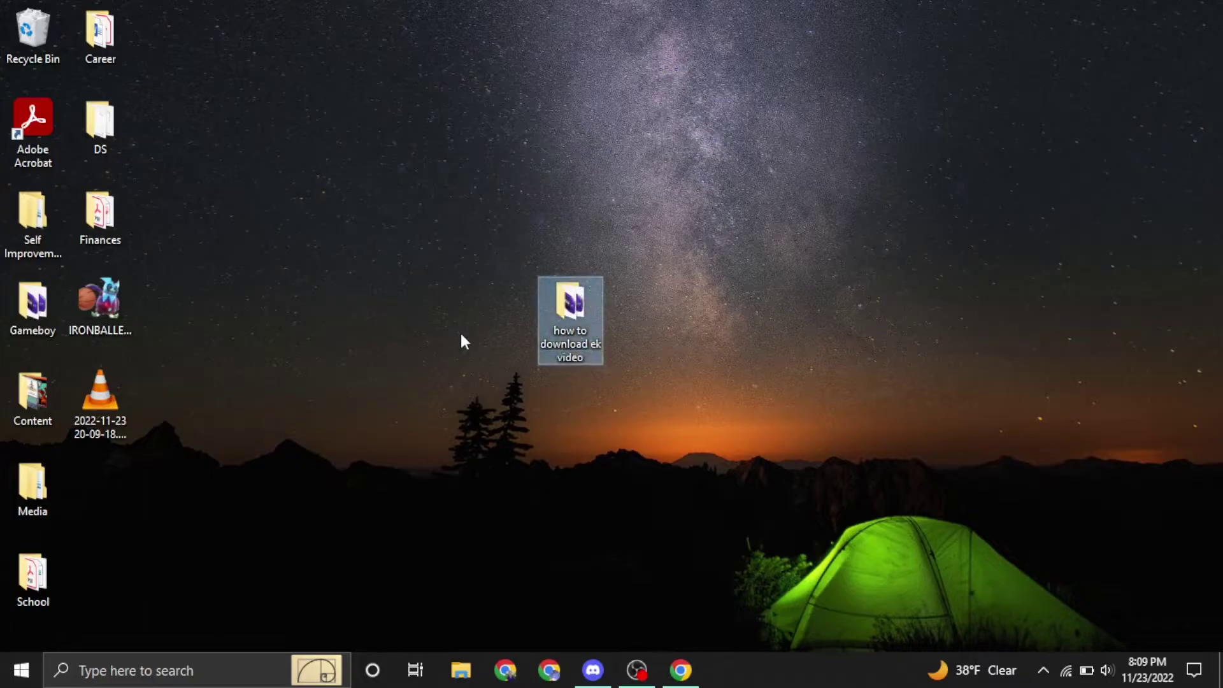
# Move Pokemon - Emerald Version (U).gba from the "how to download ek video" folder onto the desktop and delete that folder.
pyautogui.doubleClick(554, 303)
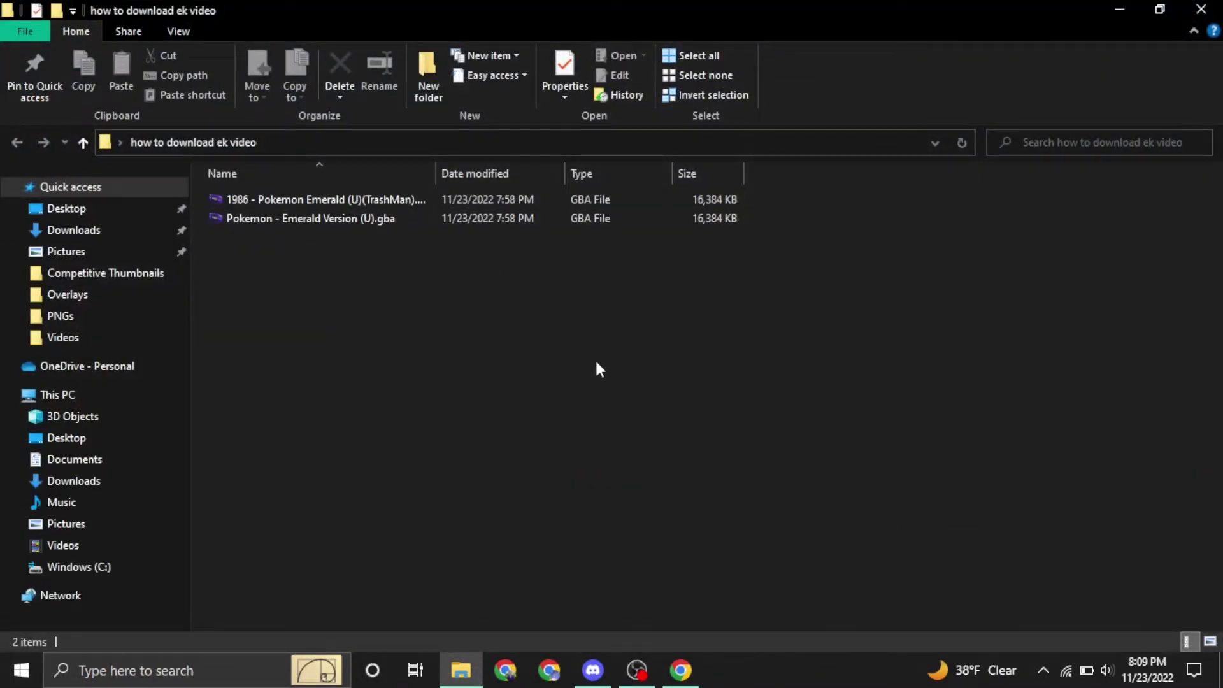
pyautogui.moveTo(454, 451); pyautogui.dragTo(1159, 184)
pyautogui.click(997, 277)
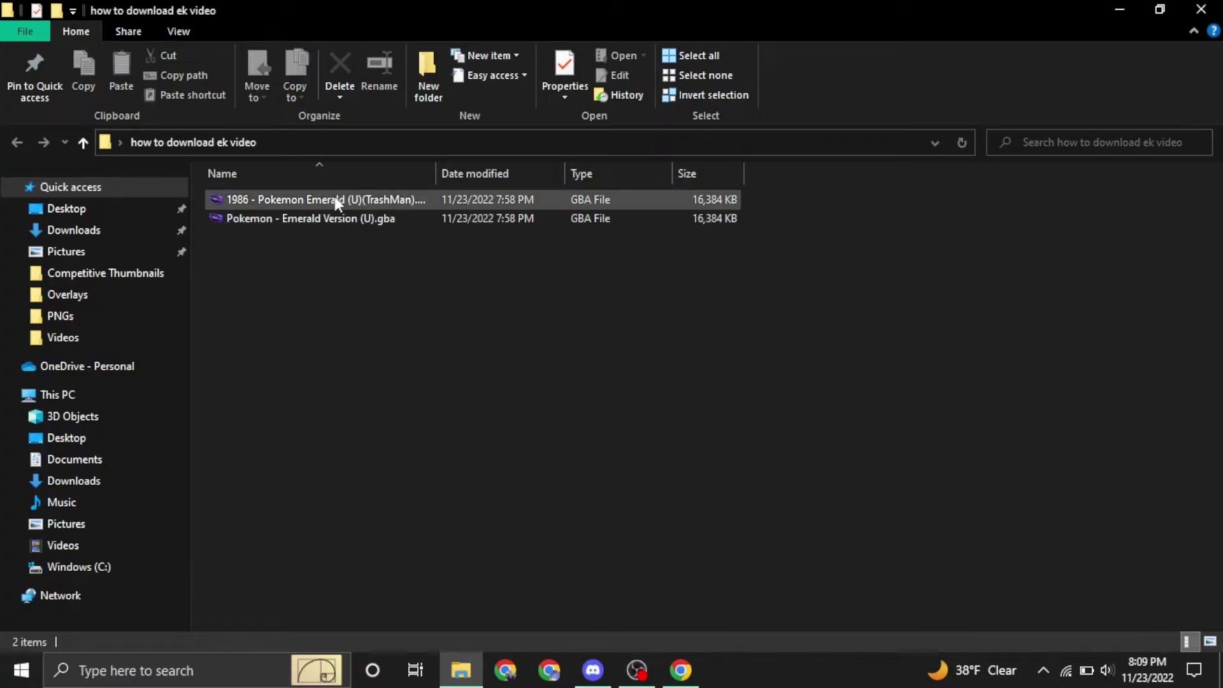
pyautogui.moveTo(335, 354); pyautogui.dragTo(509, 236)
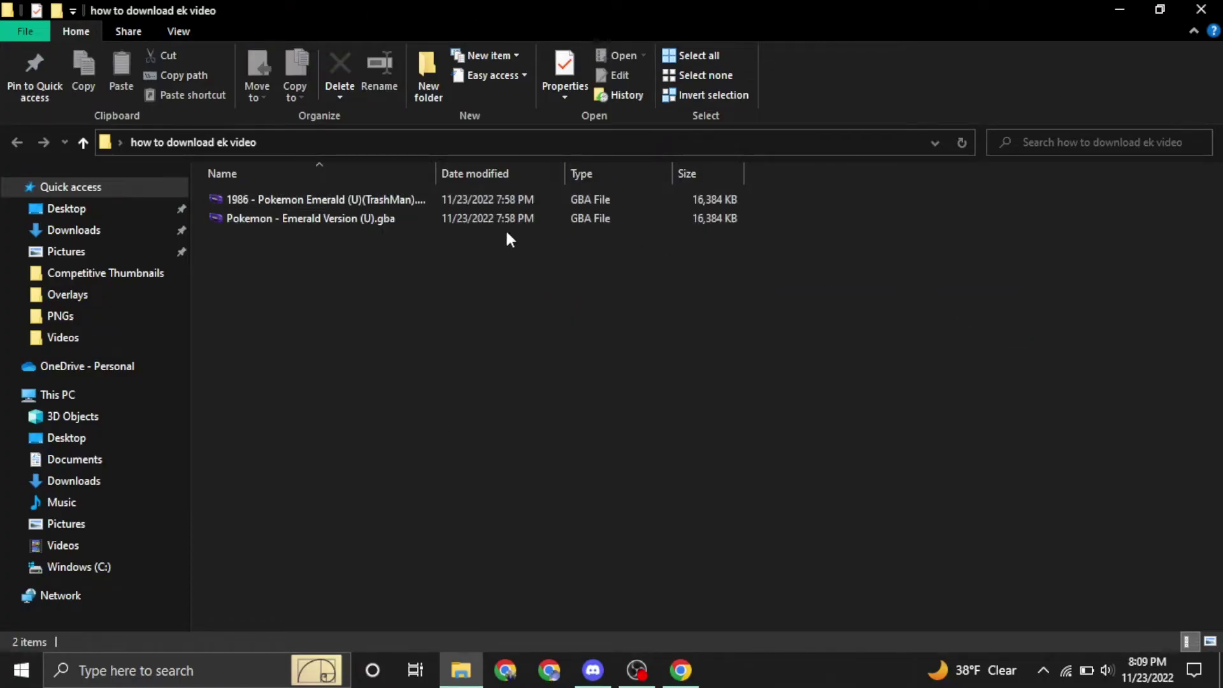
pyautogui.click(393, 220)
pyautogui.moveTo(392, 221); pyautogui.dragTo(900, 296)
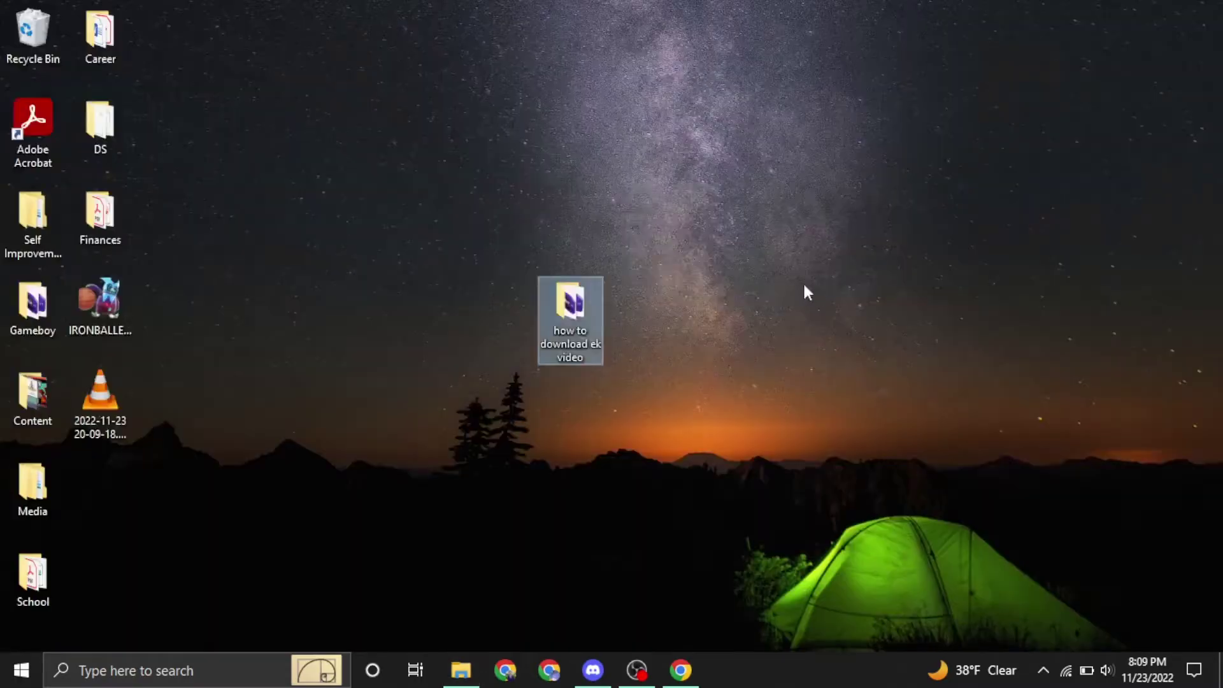
pyautogui.moveTo(805, 287); pyautogui.dragTo(680, 291)
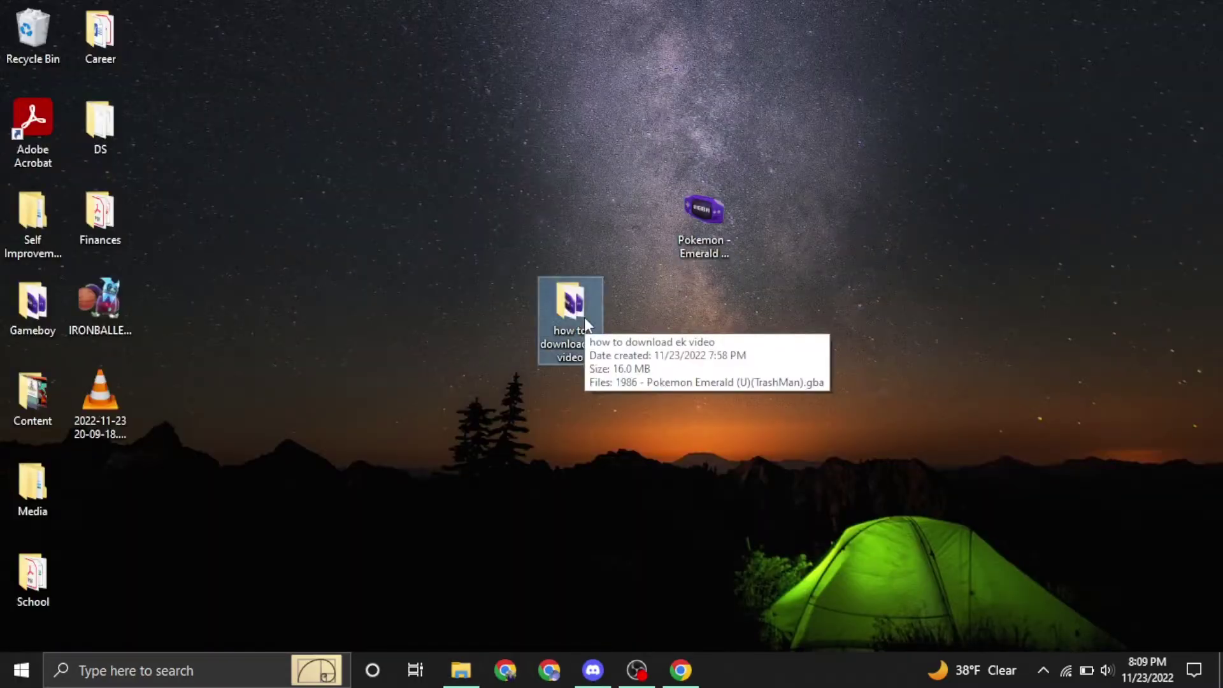
pyautogui.press('Delete')
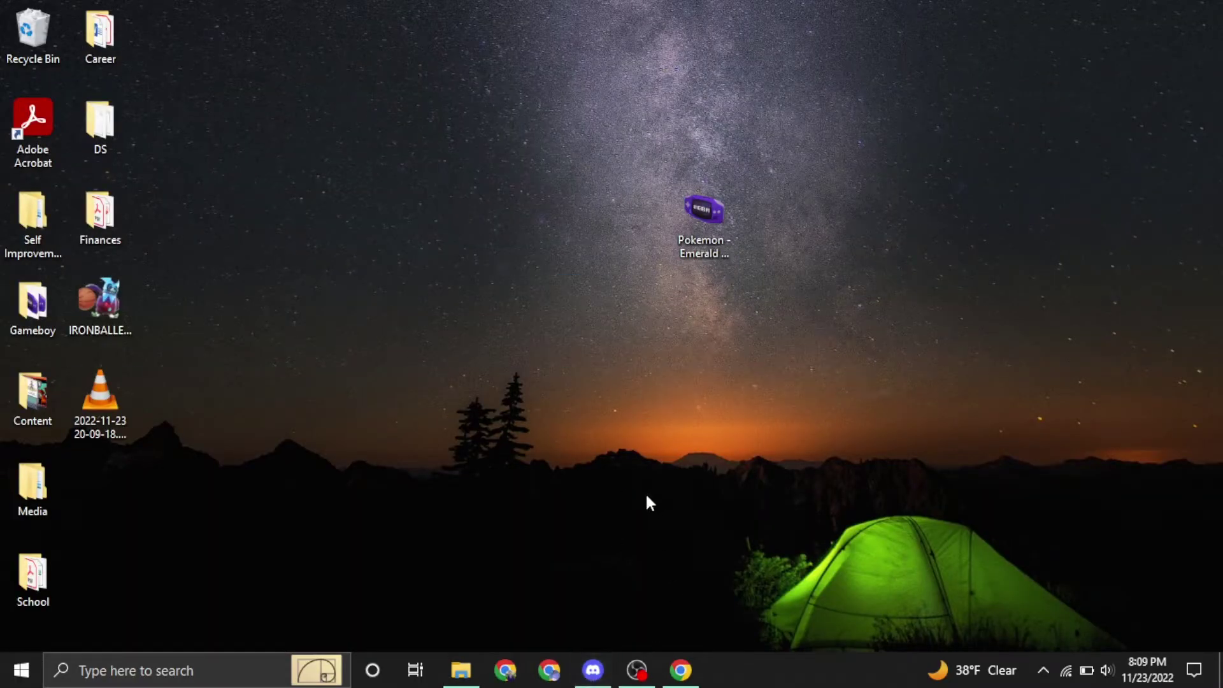
# Switch to Discord and find the base EK patch link in the emerald-kaizo channel's pinned messages.
pyautogui.click(609, 673)
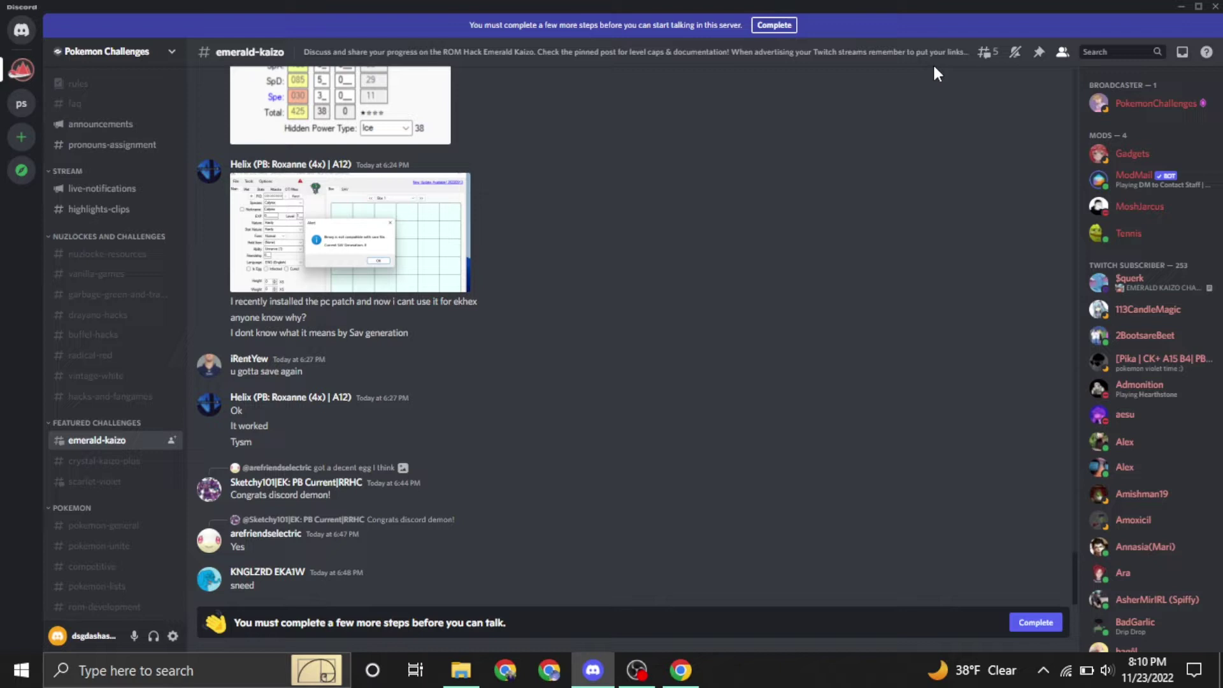
pyautogui.click(1039, 55)
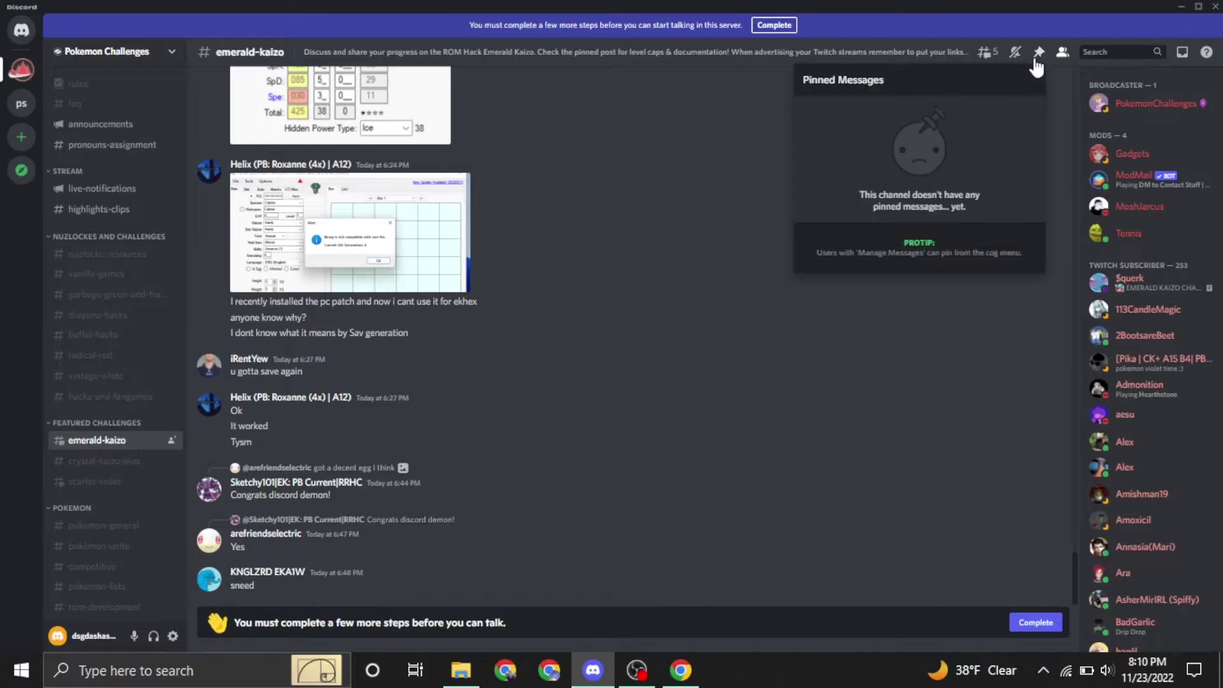
pyautogui.scroll(-5, 992, 274)
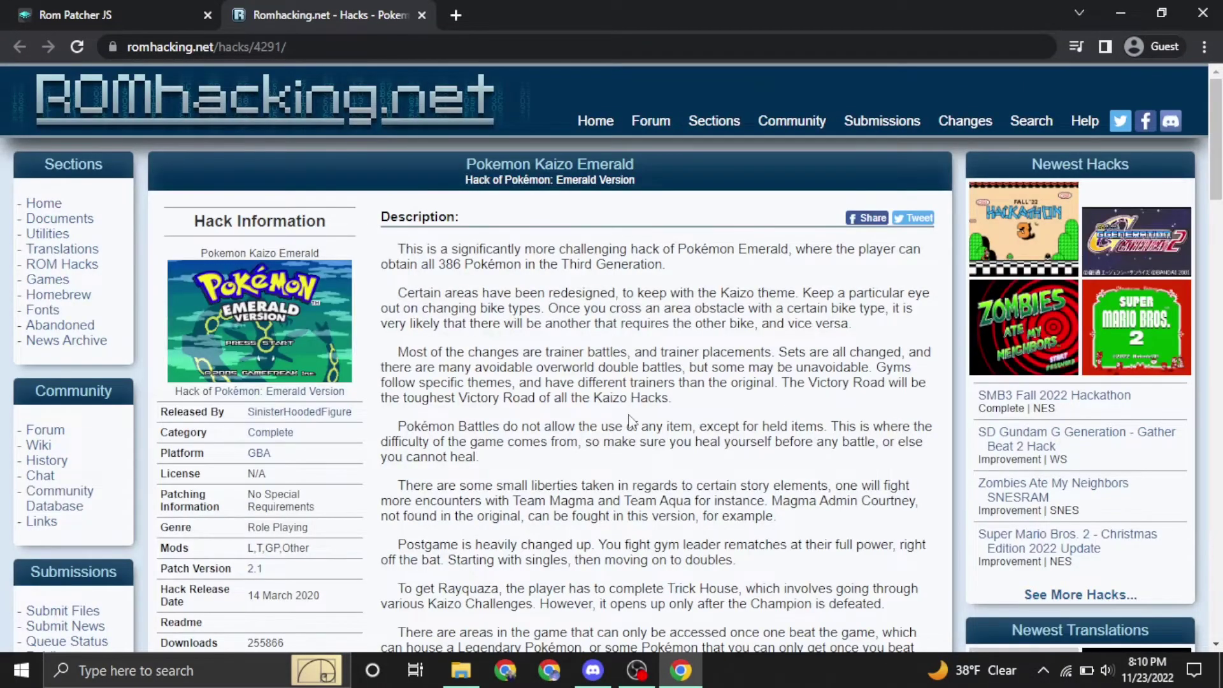
# Download the Pokemon Kaizo Emerald patch from its Romhacking.net page and show kzoEmrldNtDySHF2.rar in its folder.
pyautogui.scroll(-12, 637, 433)
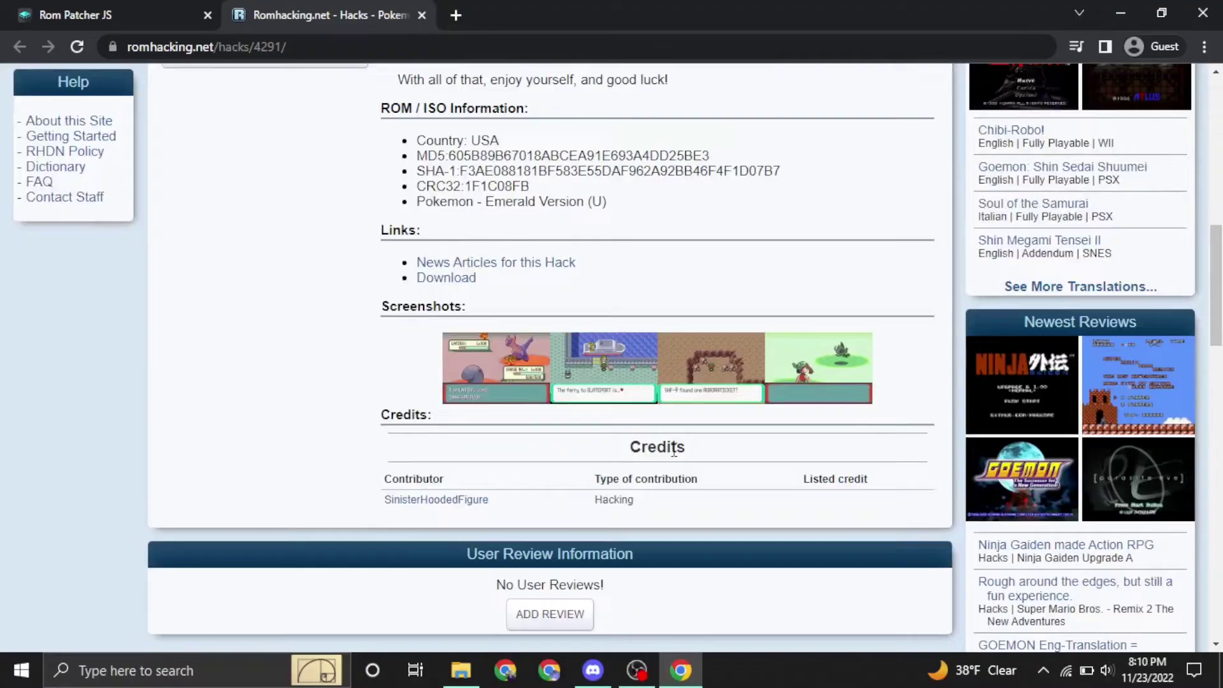
pyautogui.scroll(5, 785, 448)
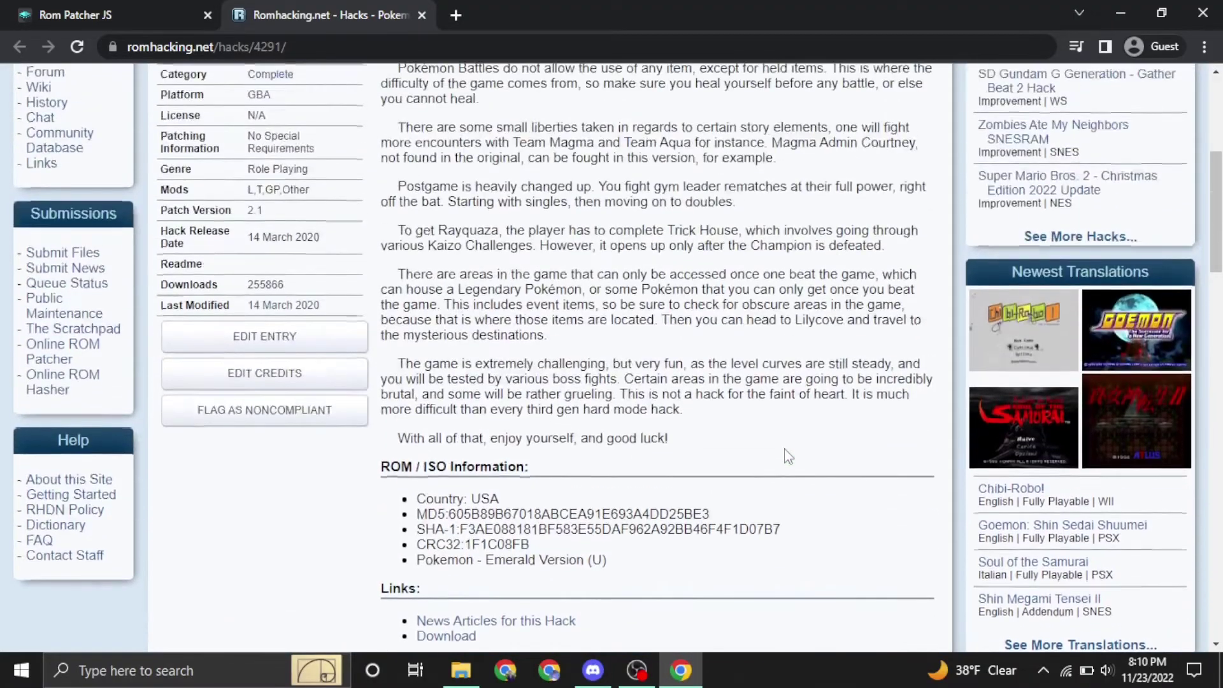
pyautogui.scroll(-1, 789, 456)
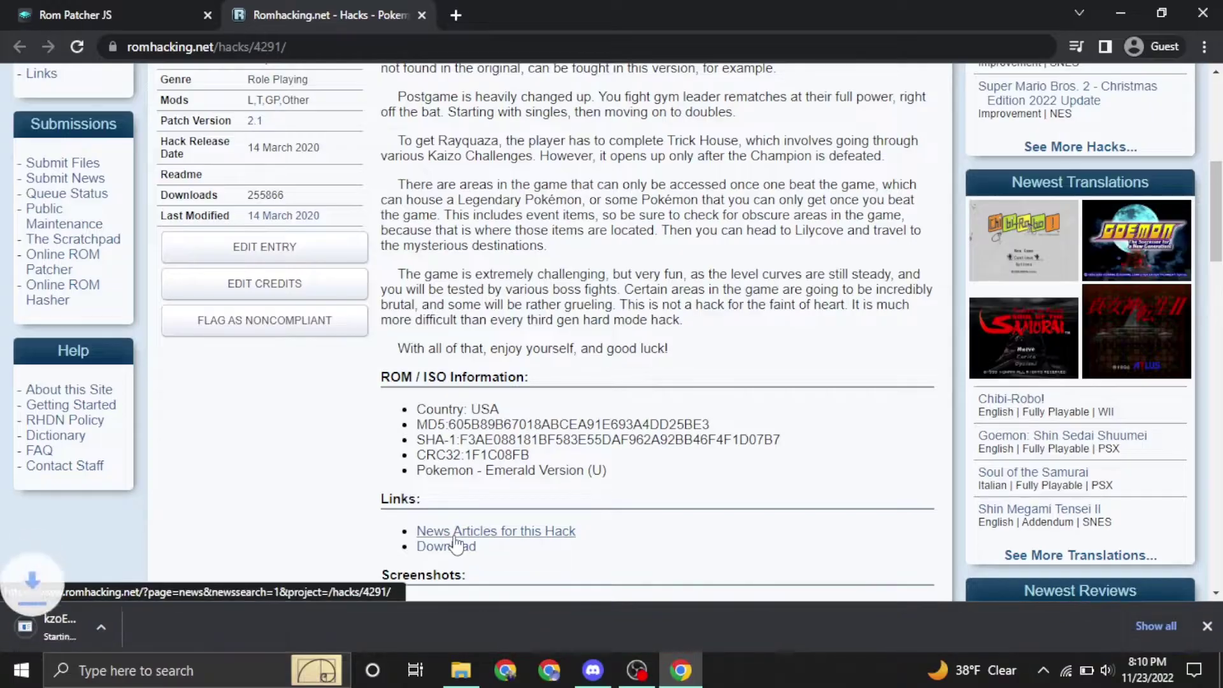
pyautogui.click(191, 629)
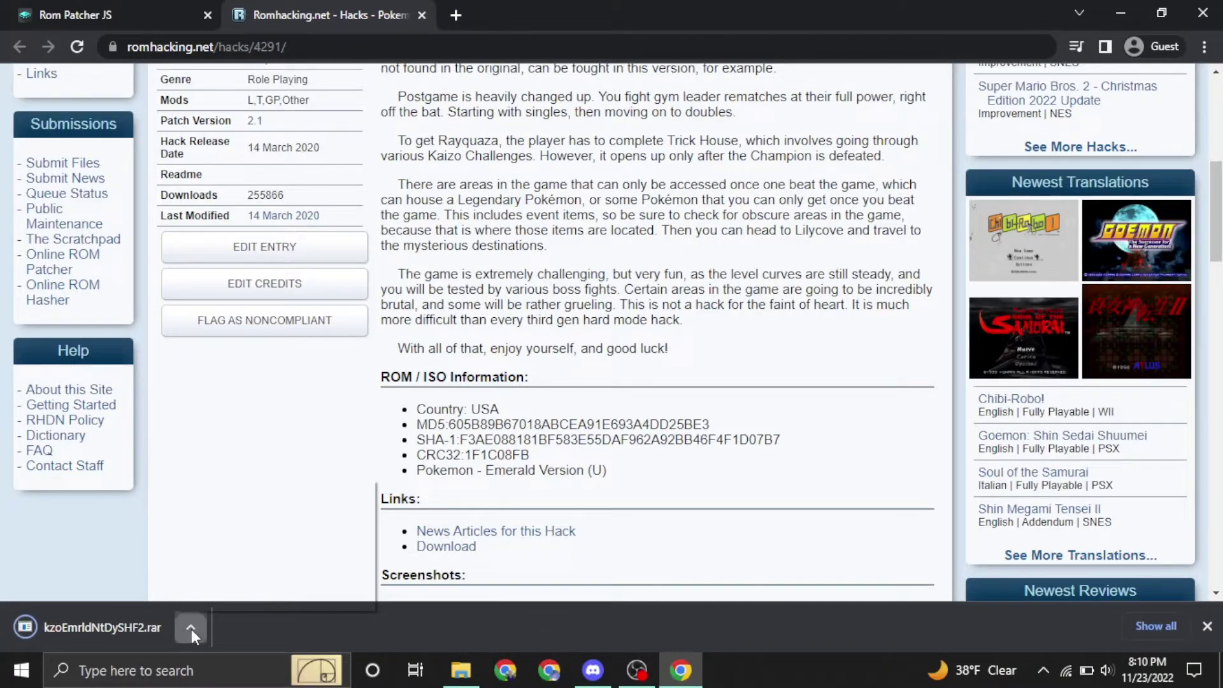
pyautogui.click(212, 567)
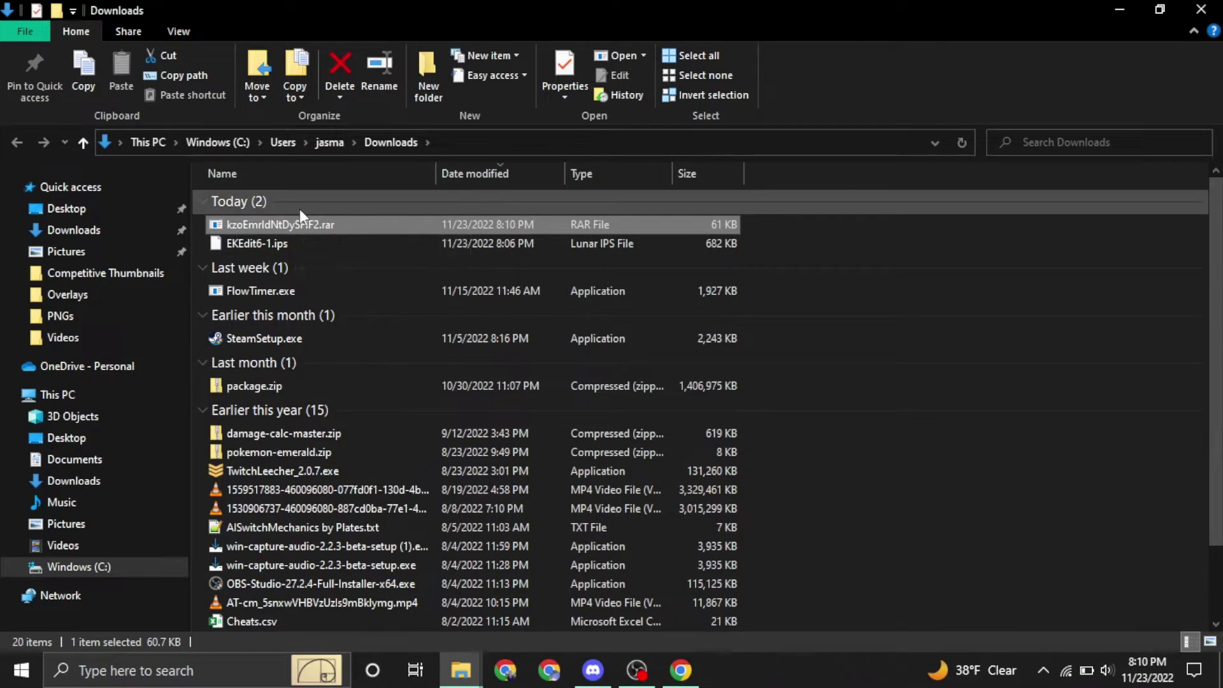
# Extract kzoEmrldNtDySHF2.rar directly into the Downloads folder with 7-Zip.
pyautogui.rightClick(315, 228)
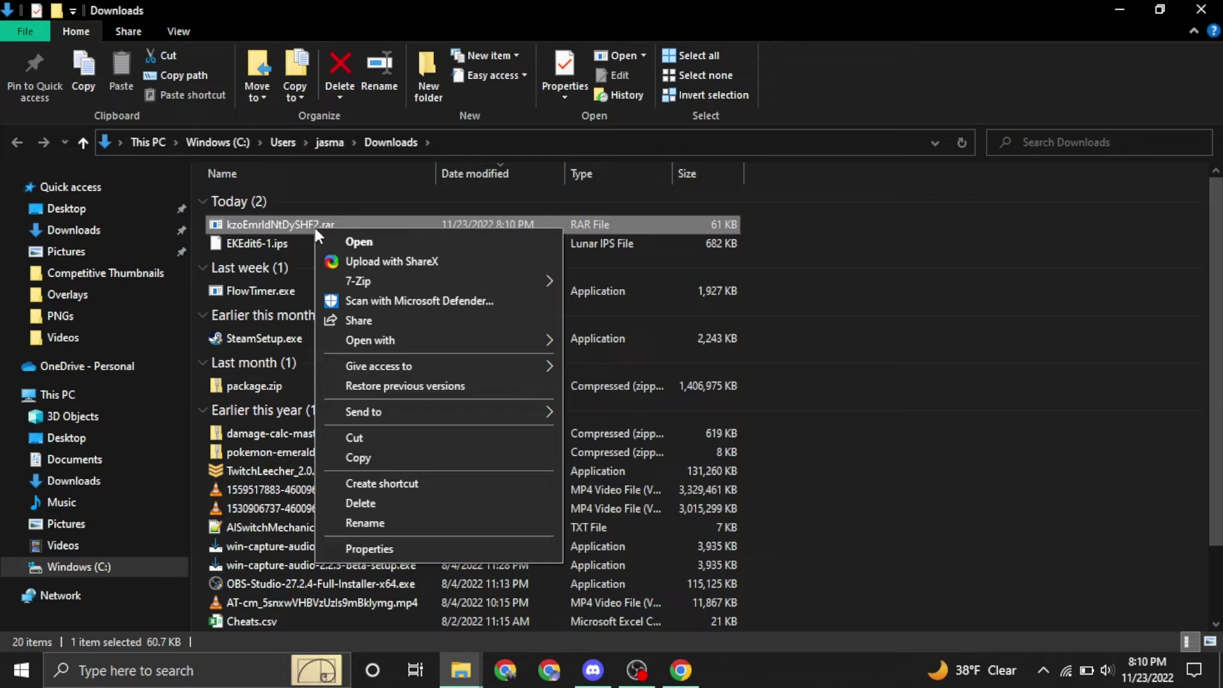
pyautogui.moveTo(341, 278)
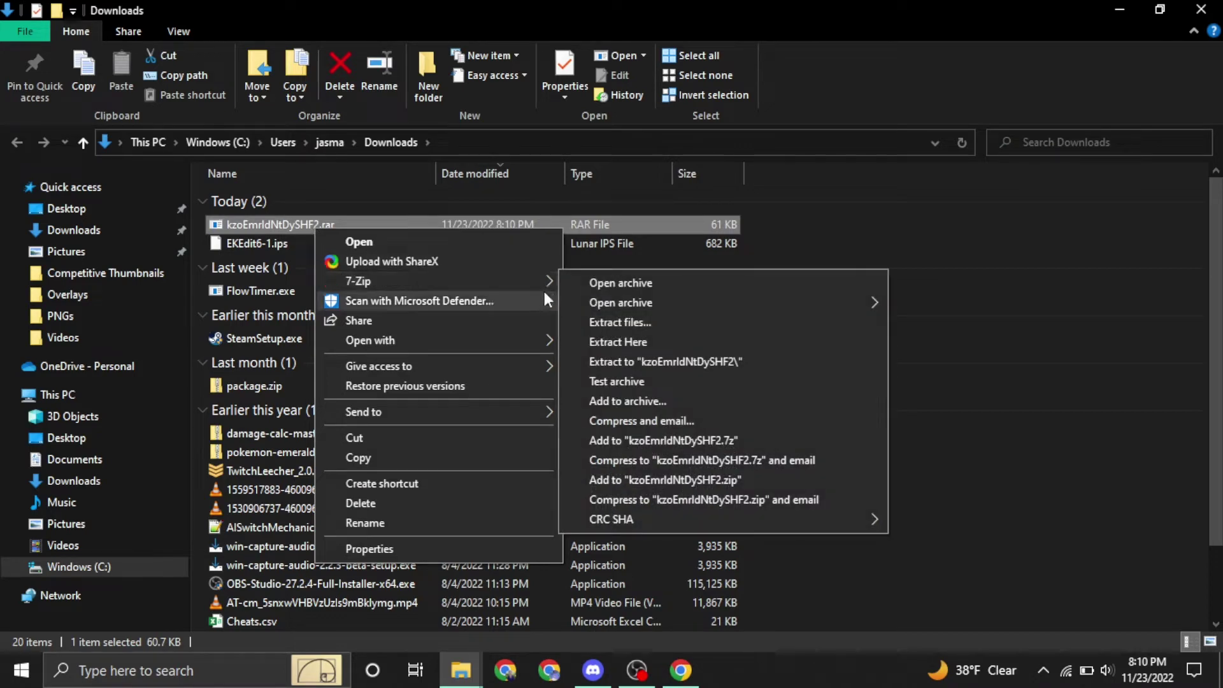
pyautogui.click(633, 342)
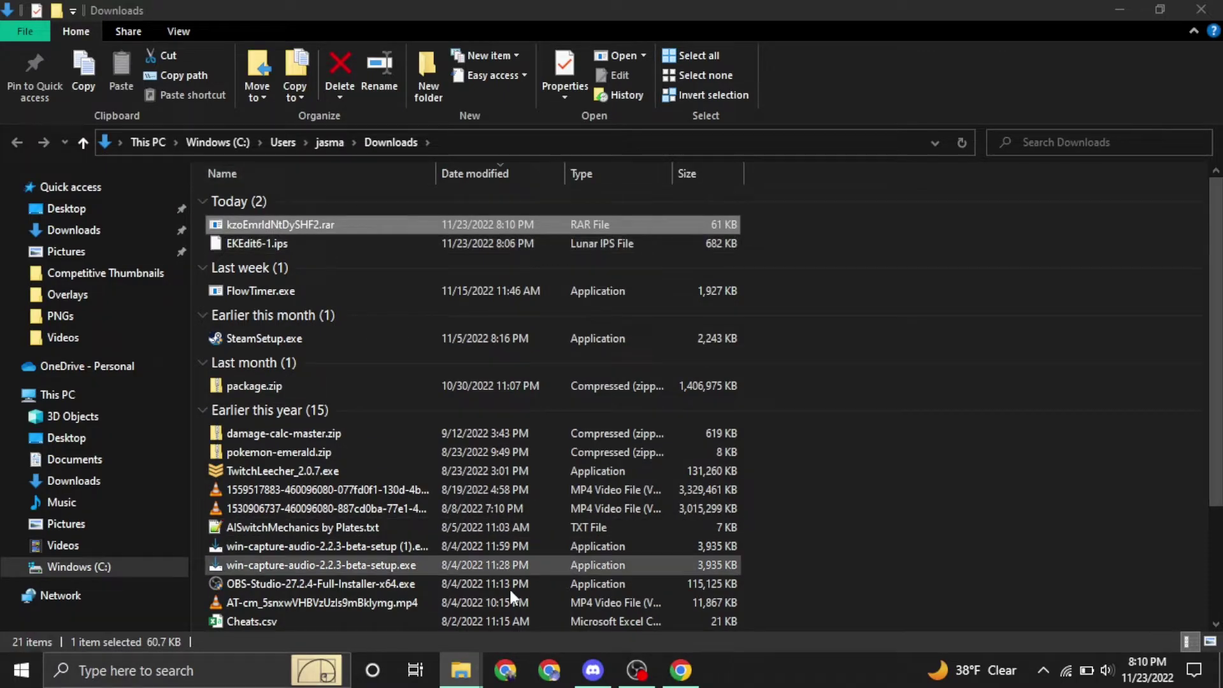
# Return to the Downloads folder and open the kzoEmrldNtDySHF2.rar archive in 7-Zip.
pyautogui.moveTo(461, 671)
pyautogui.moveTo(423, 567)
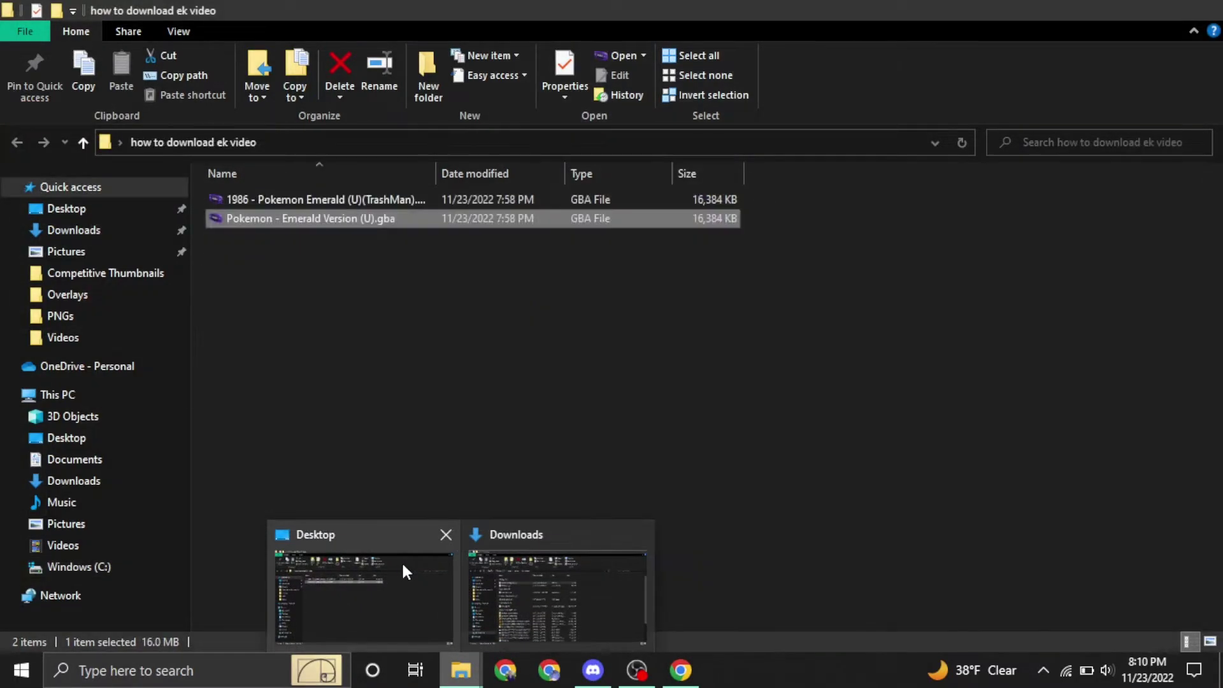
pyautogui.click(510, 567)
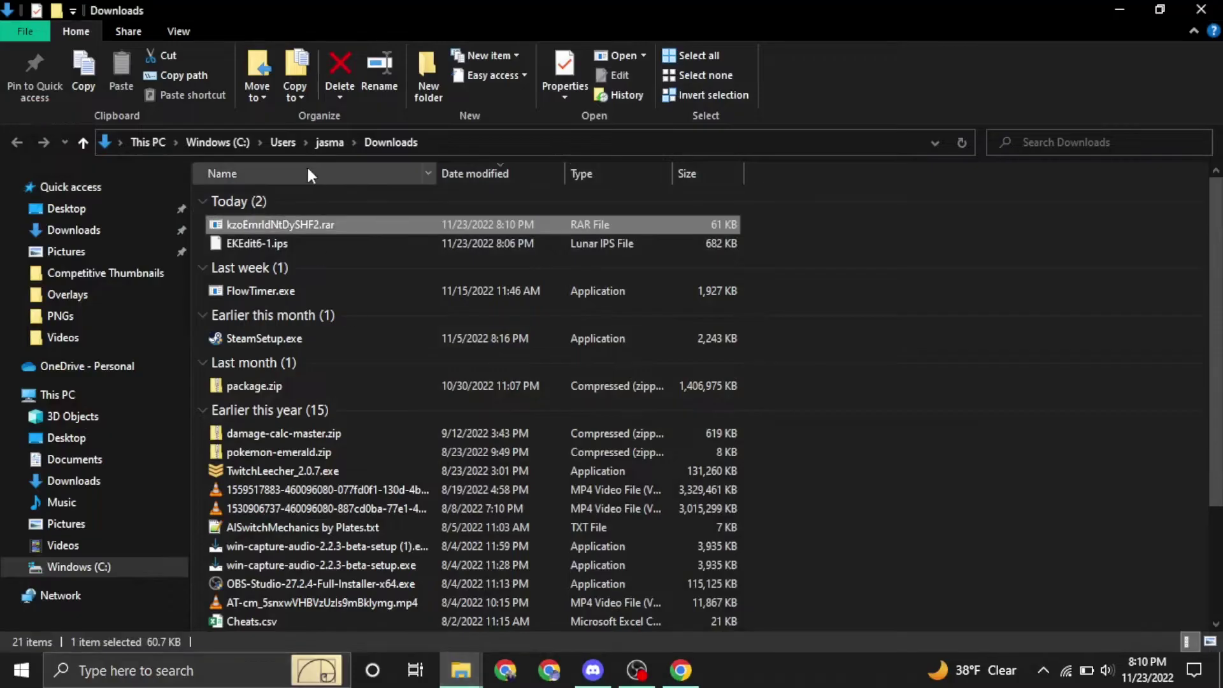
pyautogui.rightClick(366, 225)
pyautogui.moveTo(514, 334)
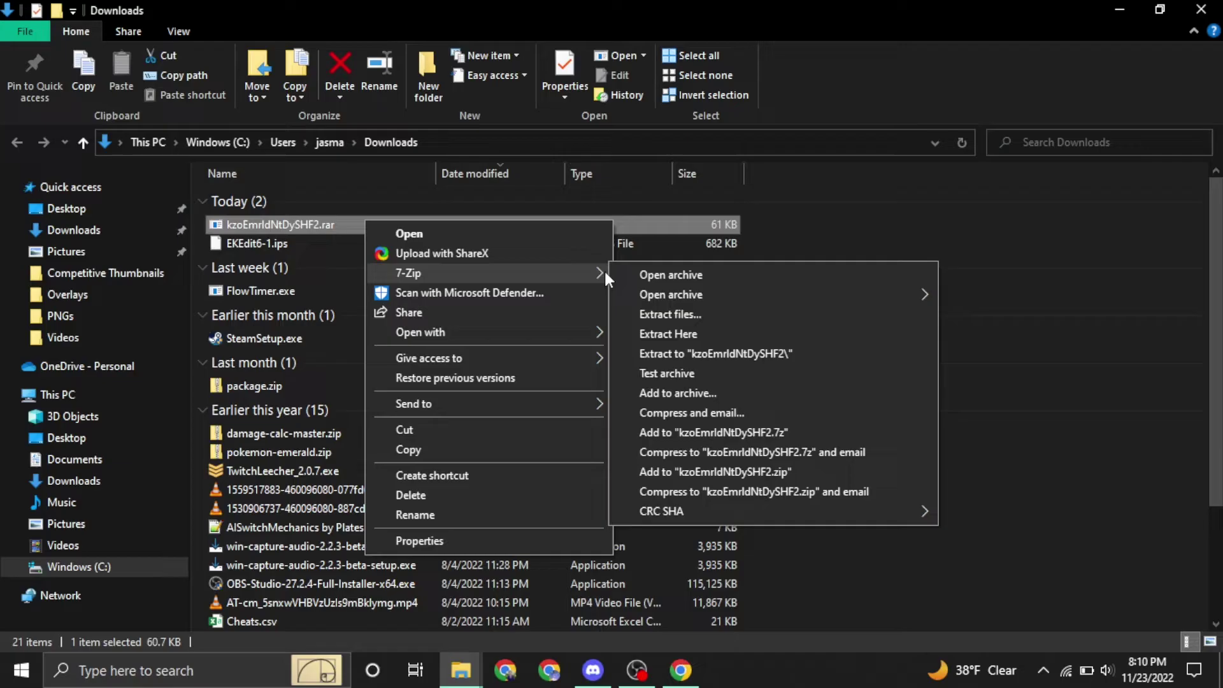
pyautogui.click(624, 273)
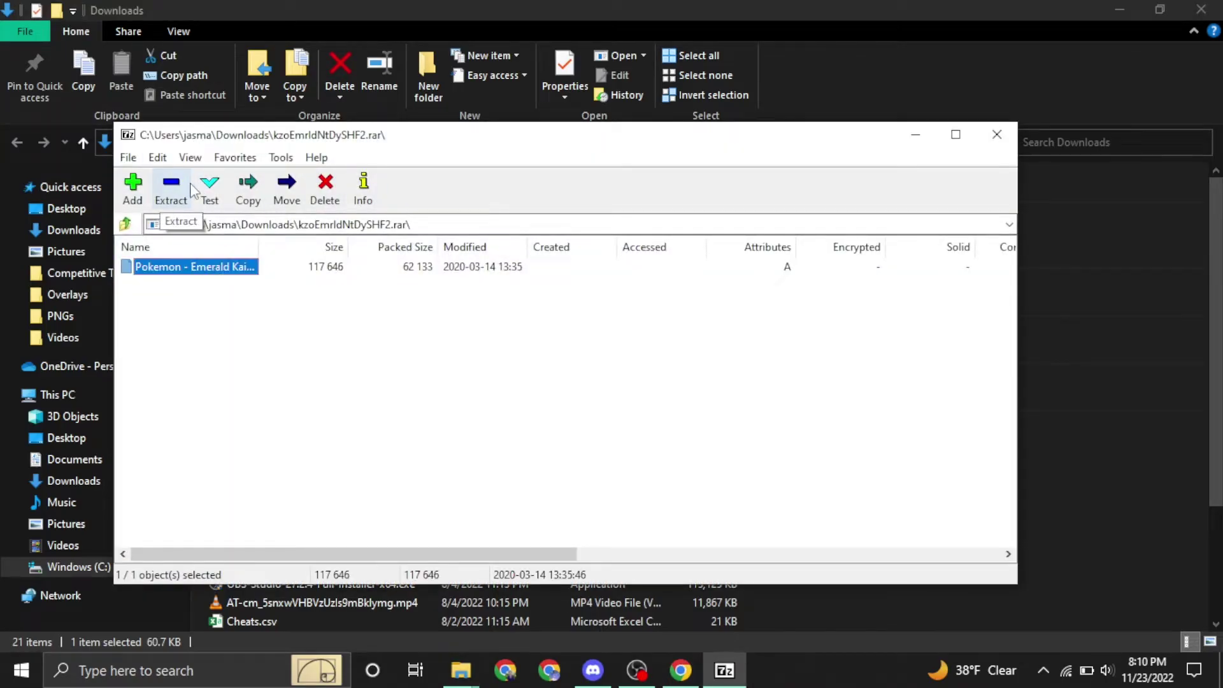
# Extract Pokemon - Emerald Kaizo.ips from the archive to the Desktop, then close 7-Zip and the Downloads window.
pyautogui.click(172, 189)
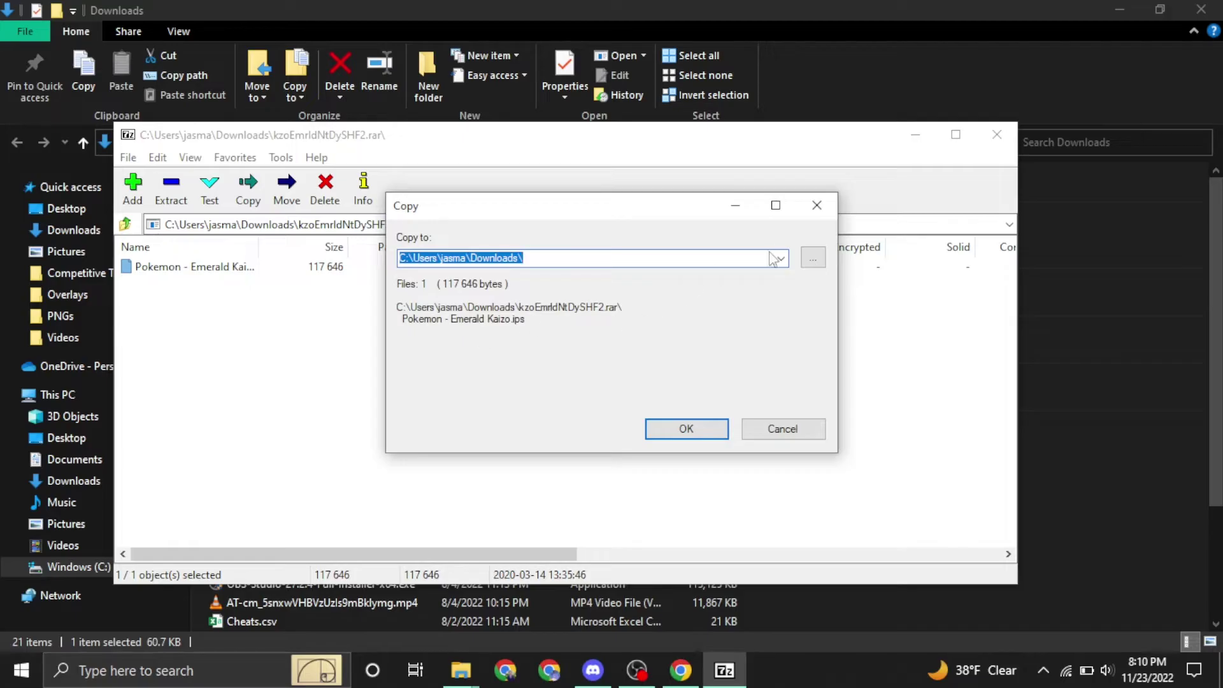
pyautogui.click(813, 258)
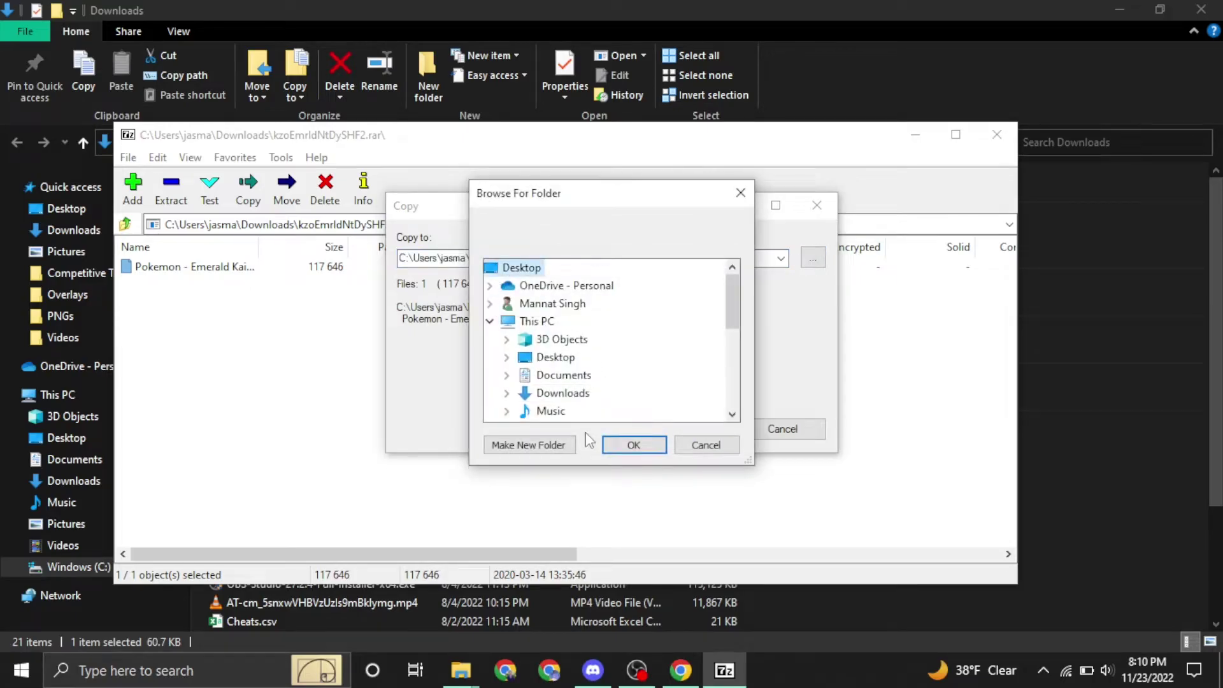
pyautogui.click(608, 441)
pyautogui.click(689, 430)
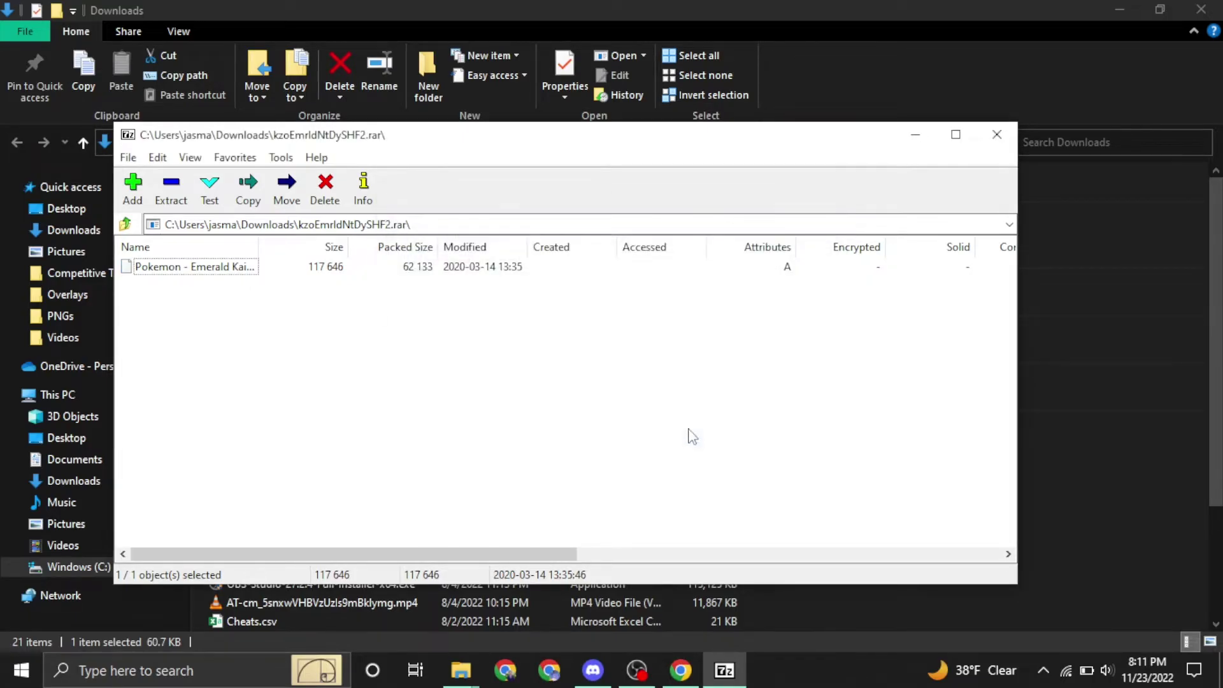
pyautogui.click(997, 135)
pyautogui.click(1201, 8)
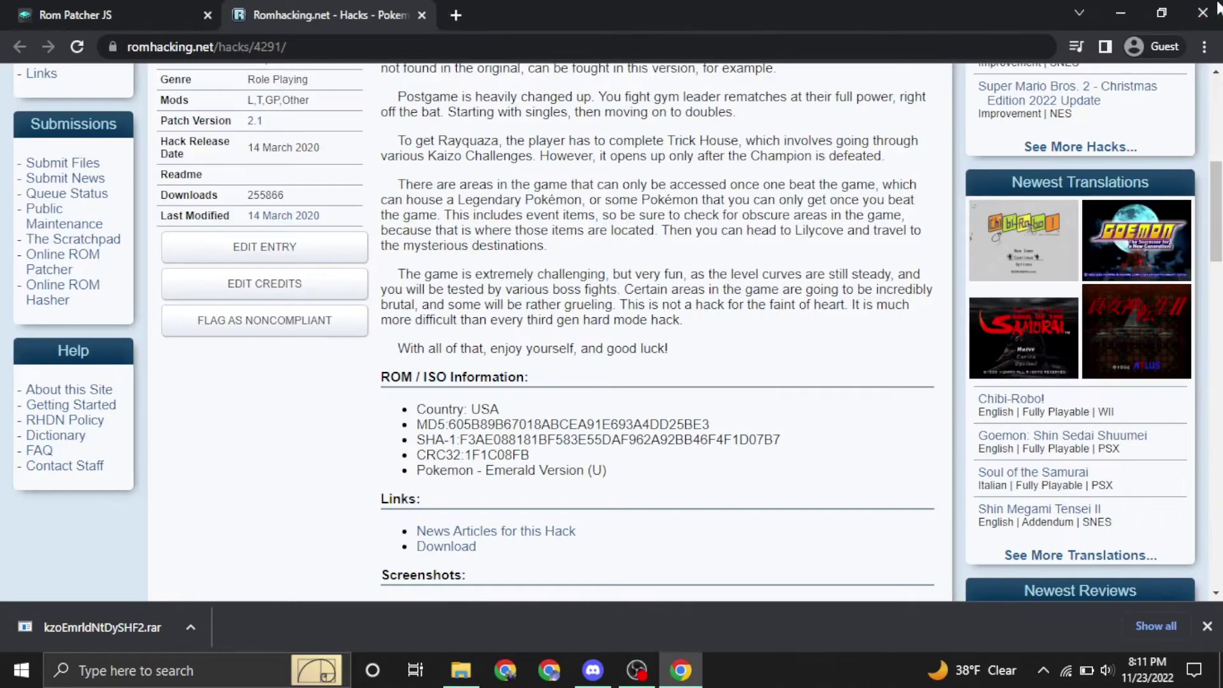
# Minimize the browser and Discord, and place Pokemon - Emerald Kaizo.ips directly below the Emerald ROM on the desktop.
pyautogui.click(1127, 16)
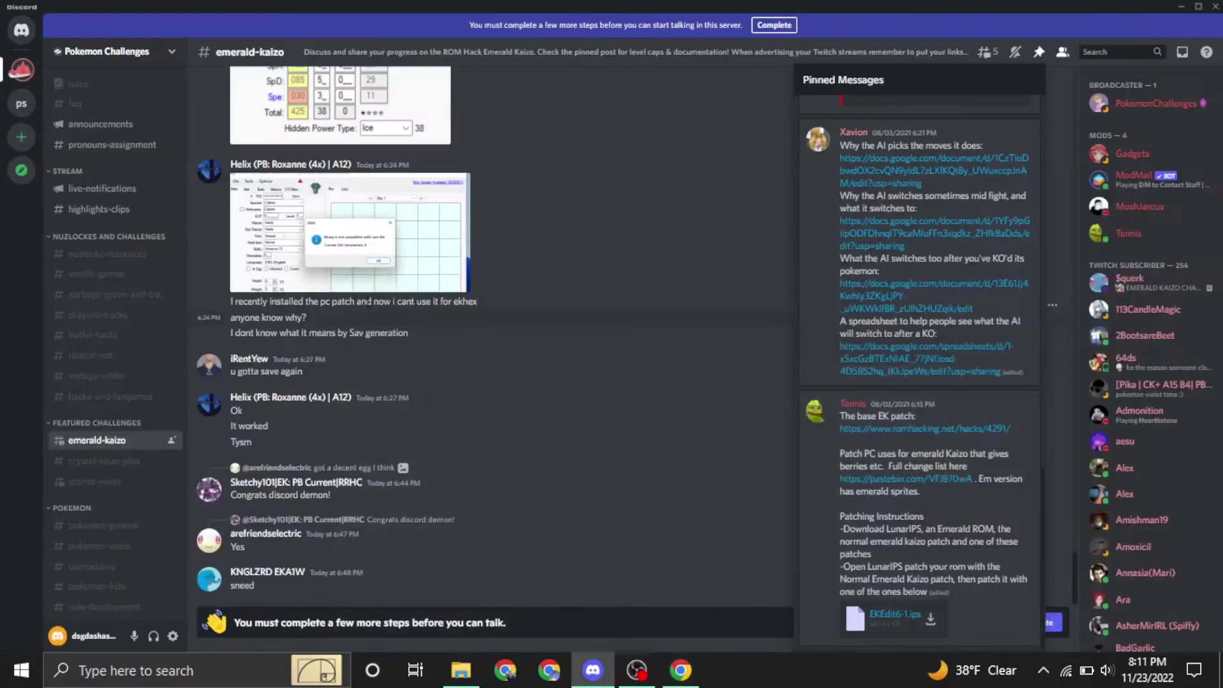
pyautogui.click(1178, 9)
pyautogui.moveTo(128, 478); pyautogui.dragTo(730, 249)
pyautogui.moveTo(674, 186); pyautogui.dragTo(745, 315)
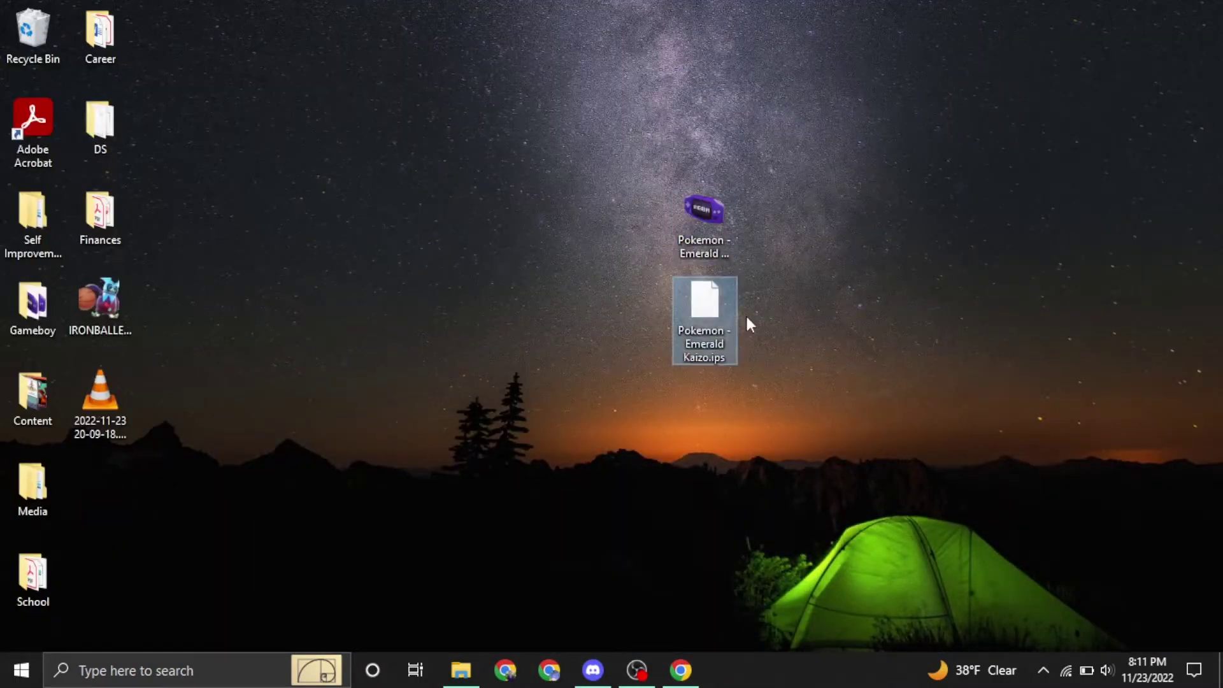
pyautogui.click(741, 388)
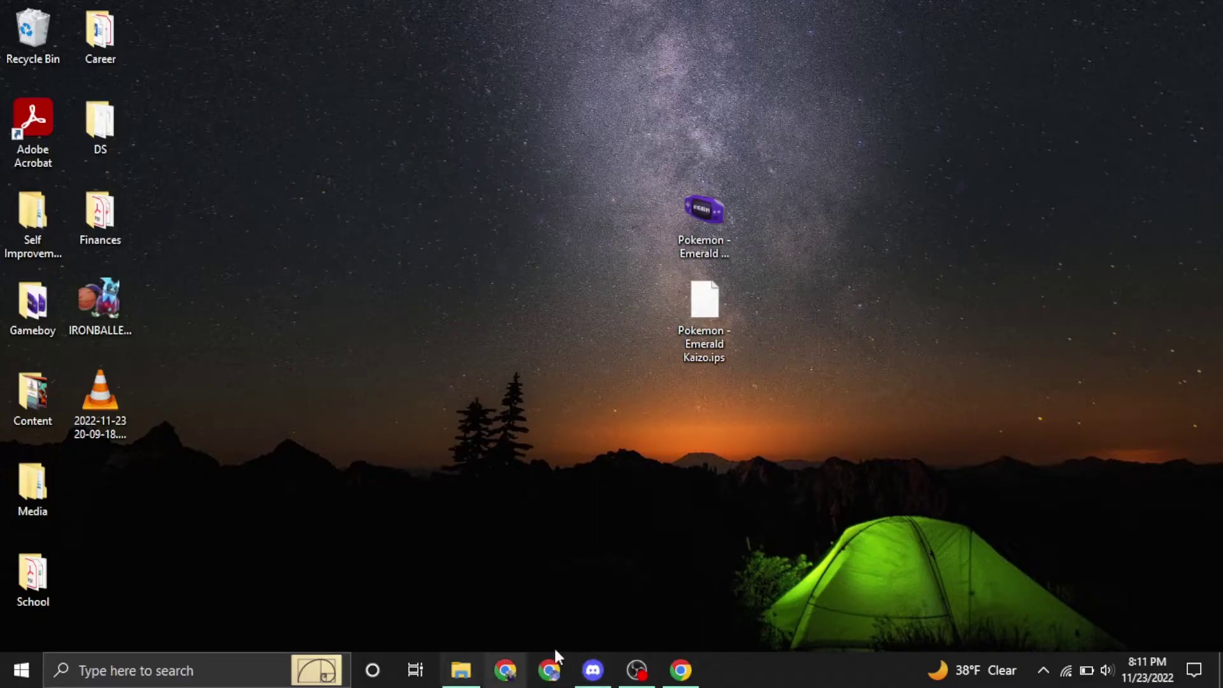
# Switch to Rom Patcher JS in Chrome and choose Pokemon - Emerald Version (U).gba from the Desktop as the ROM file.
pyautogui.click(680, 669)
pyautogui.click(100, 10)
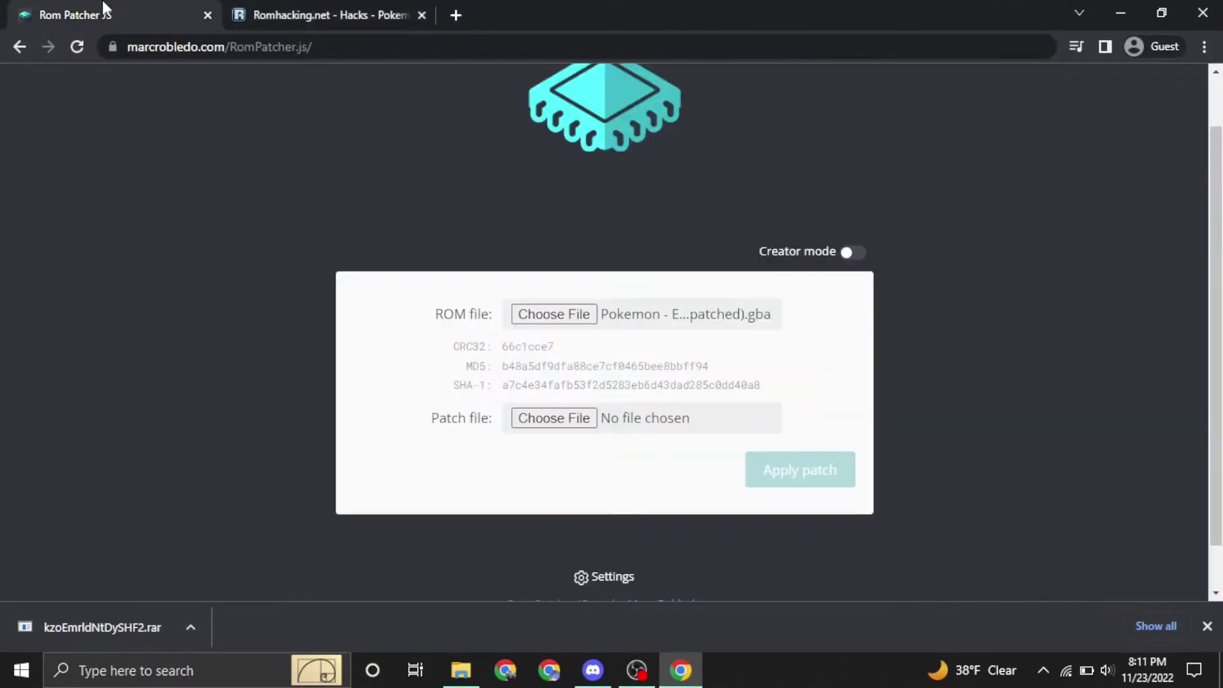
pyautogui.click(1206, 627)
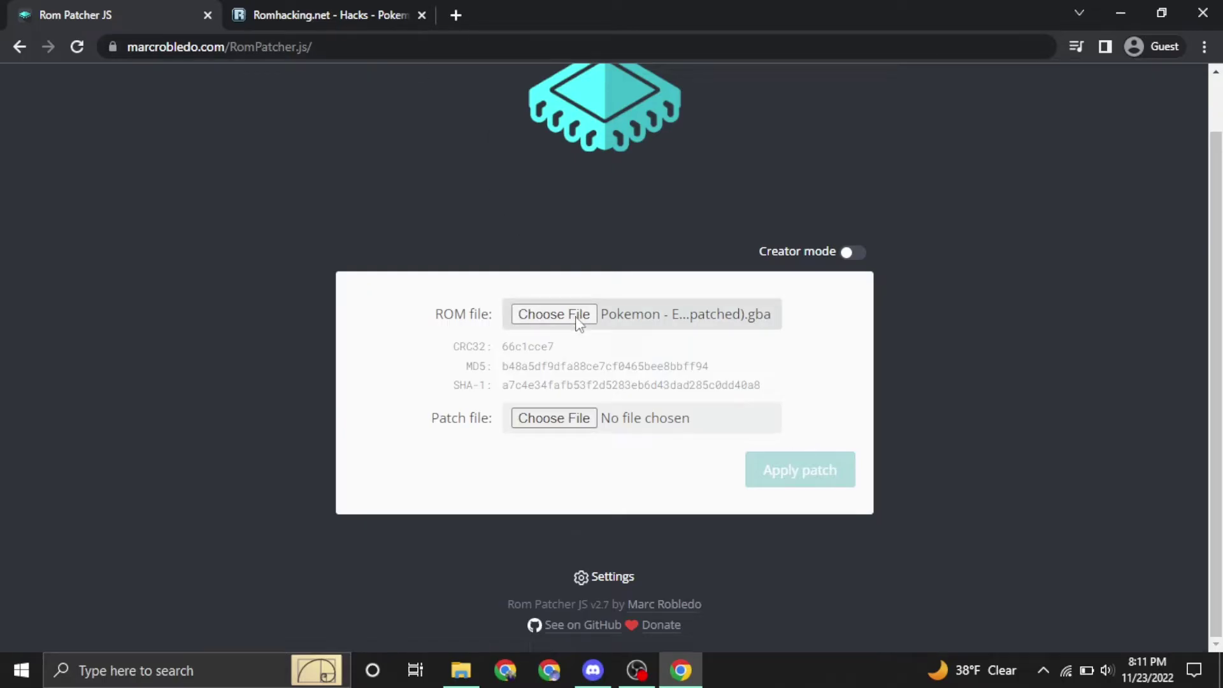
pyautogui.click(553, 300)
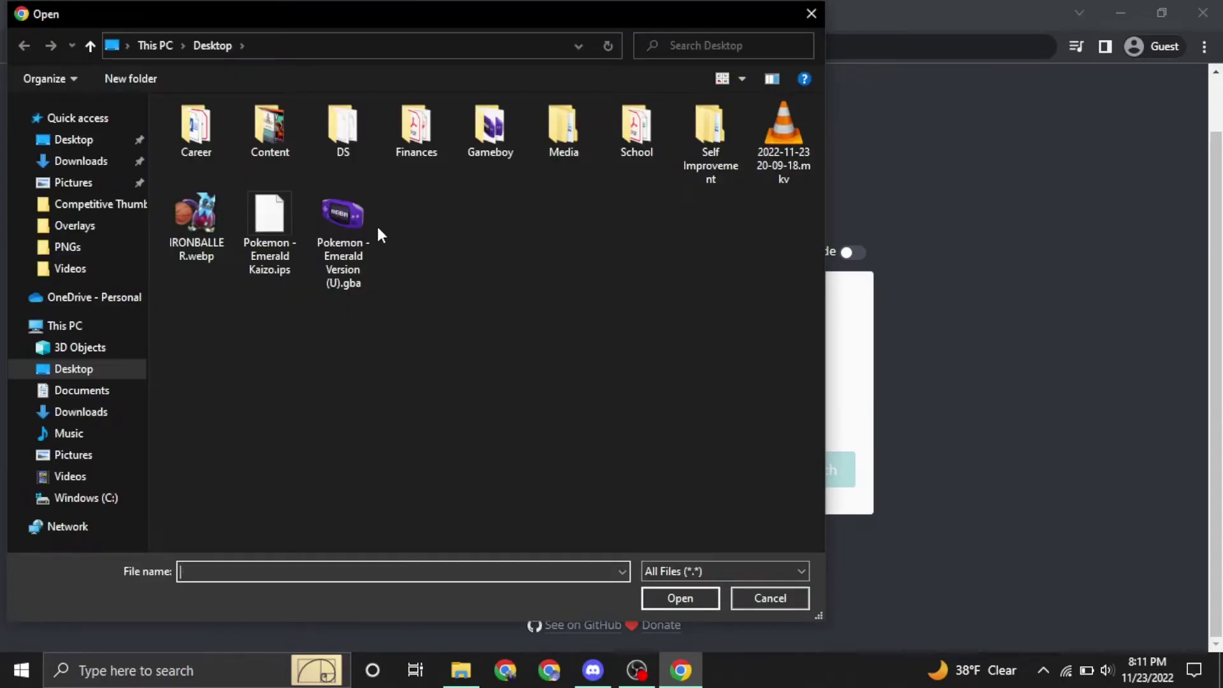
pyautogui.click(373, 231)
pyautogui.click(707, 596)
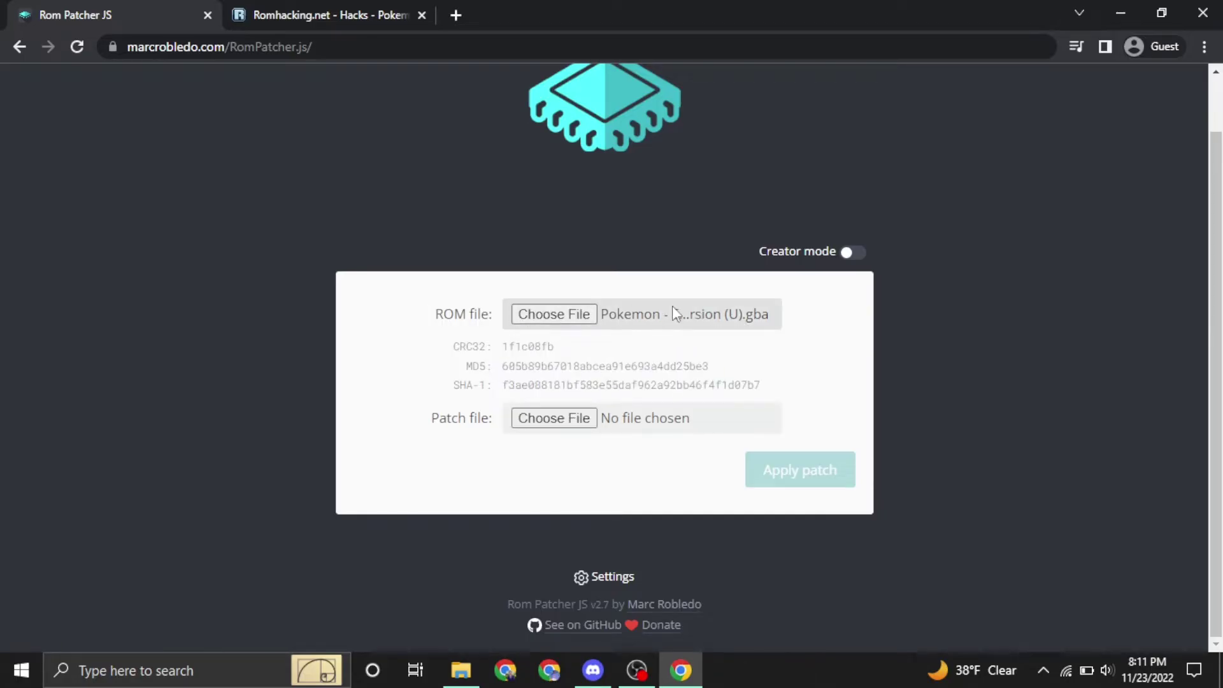
# Choose Pokemon - Emerald Kaizo.ips from the Desktop as the patch file.
pyautogui.click(554, 419)
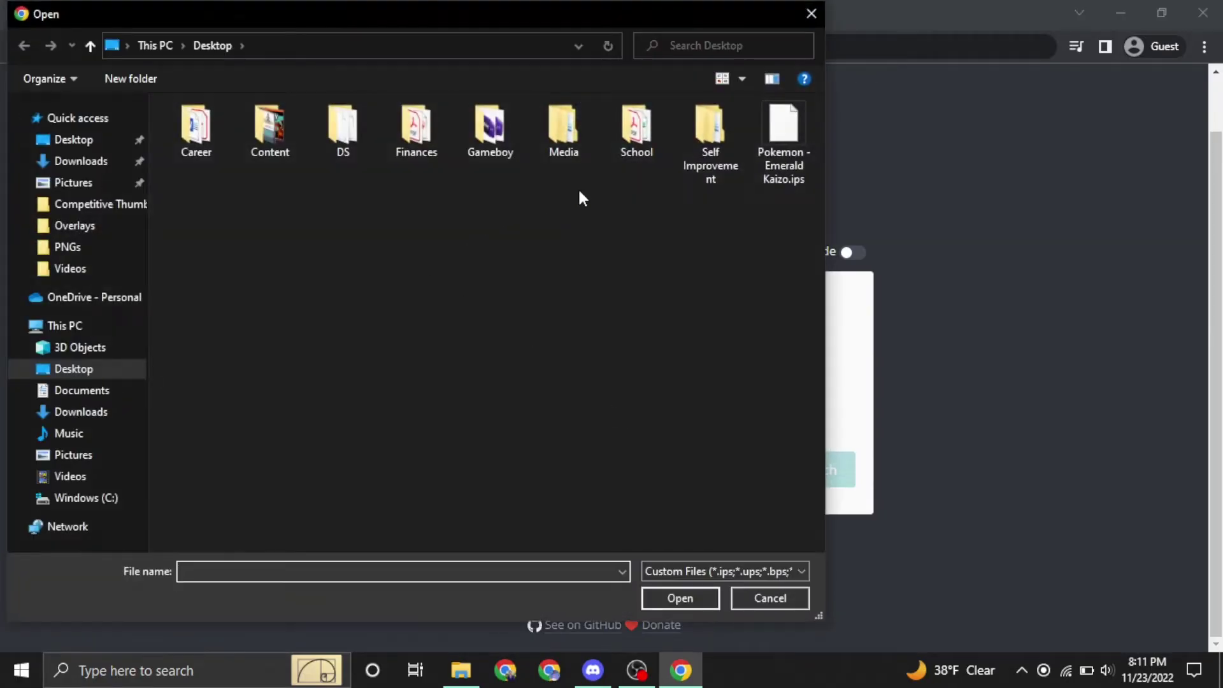
pyautogui.click(774, 147)
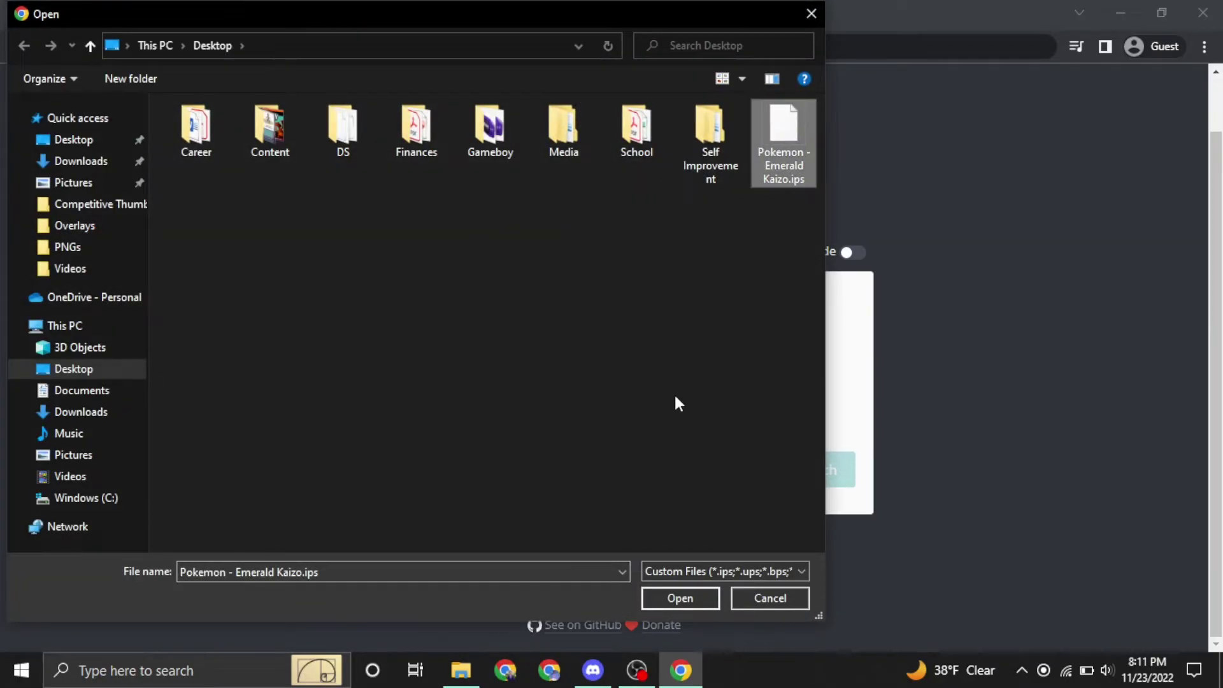
pyautogui.click(677, 602)
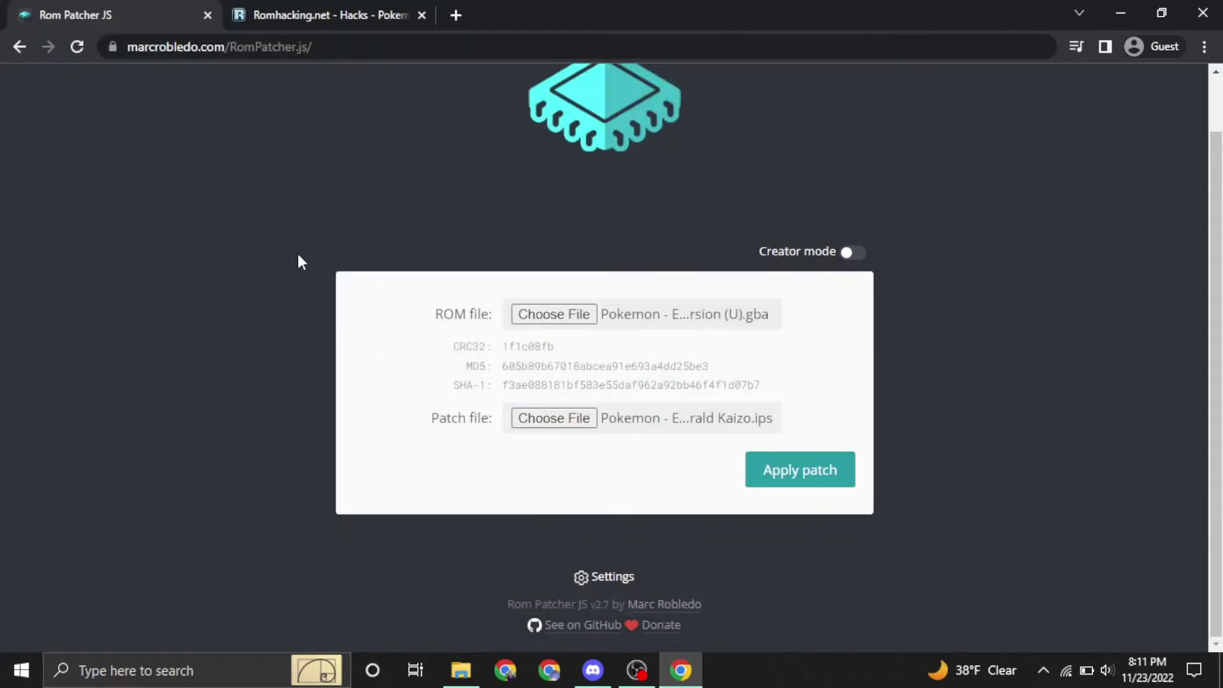
# Apply the Kaizo patch to the Emerald ROM, then move the patched GBA file from Downloads to the Desktop and close the Downloads window.
pyautogui.click(786, 477)
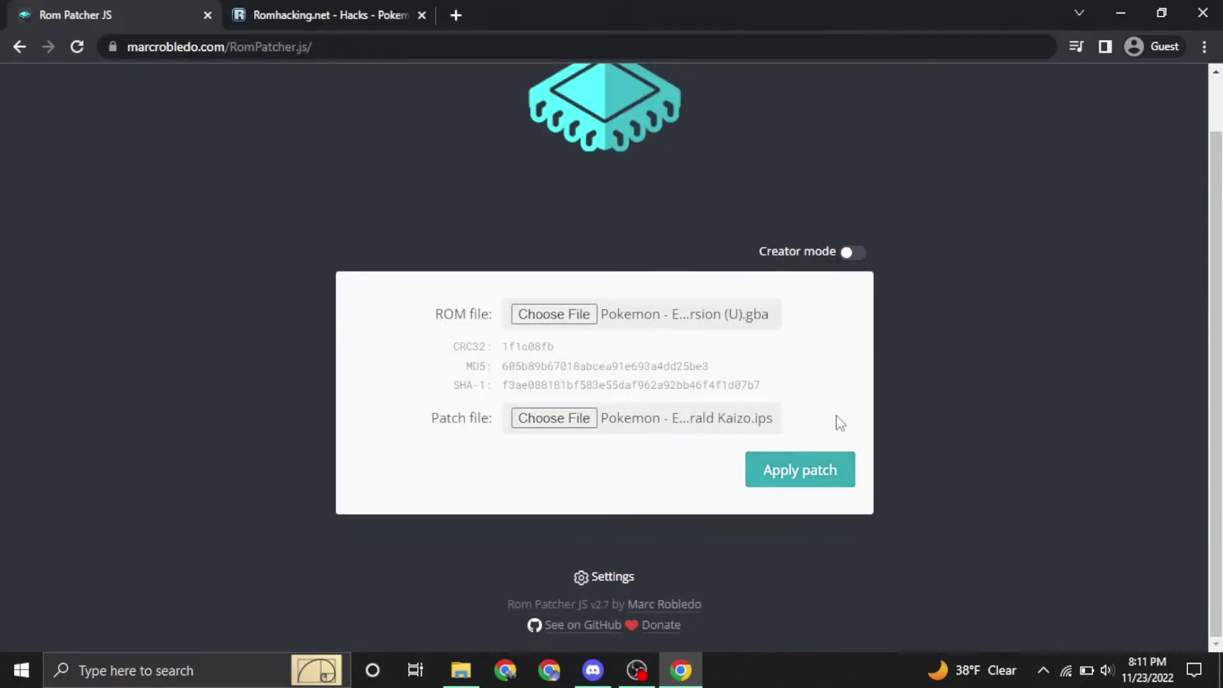
pyautogui.click(202, 630)
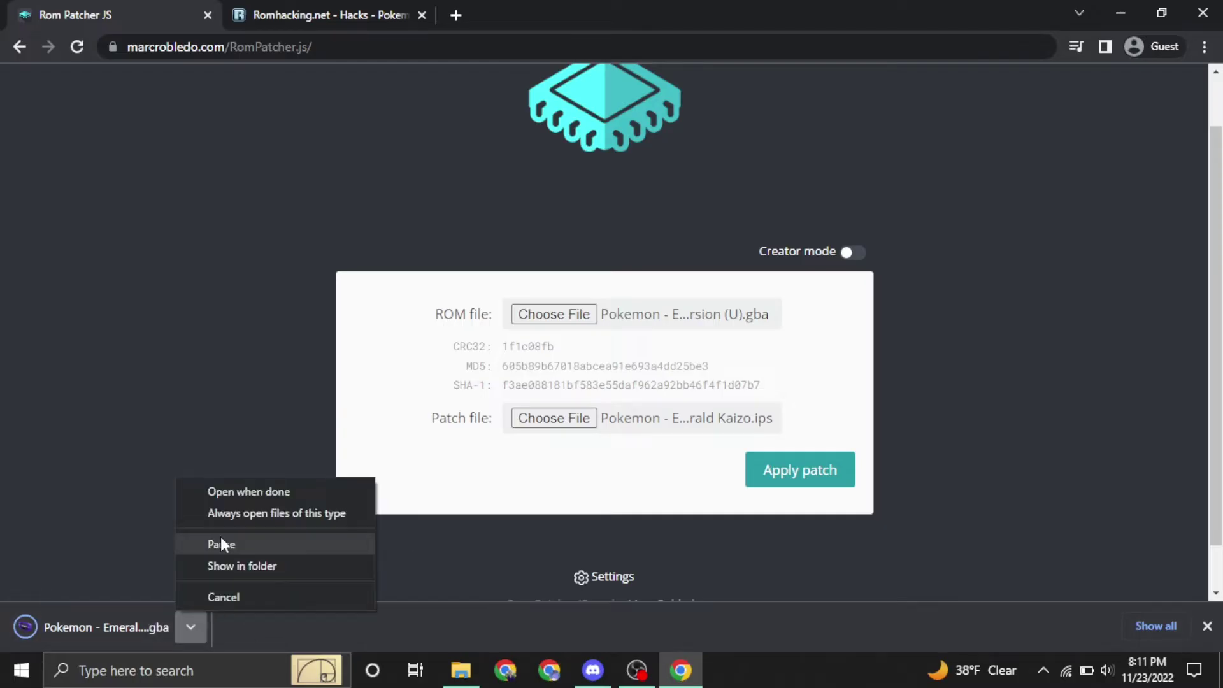
pyautogui.click(237, 565)
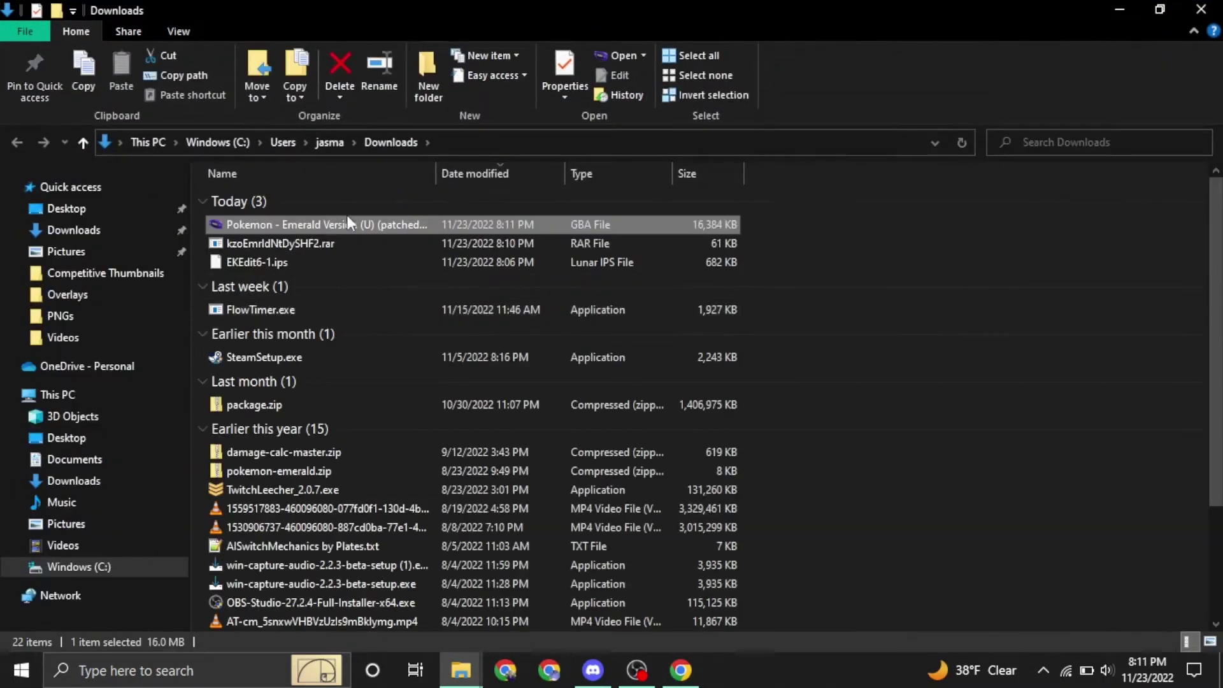
pyautogui.moveTo(326, 220); pyautogui.dragTo(100, 205)
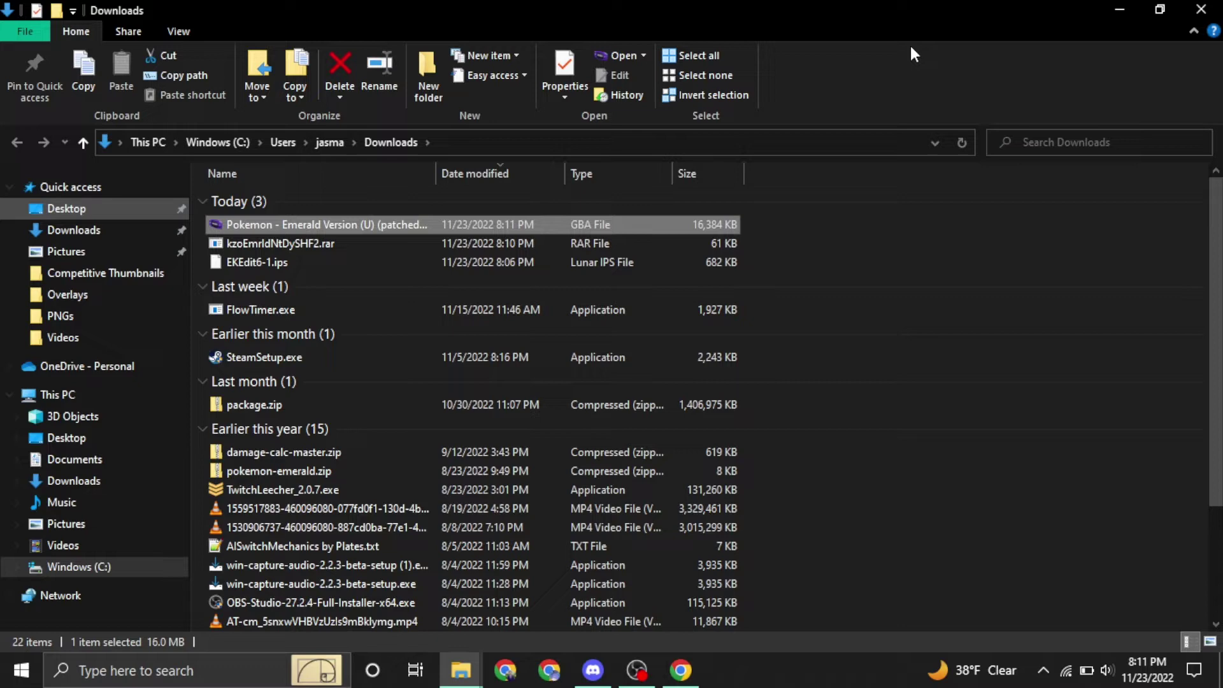
pyautogui.click(1201, 8)
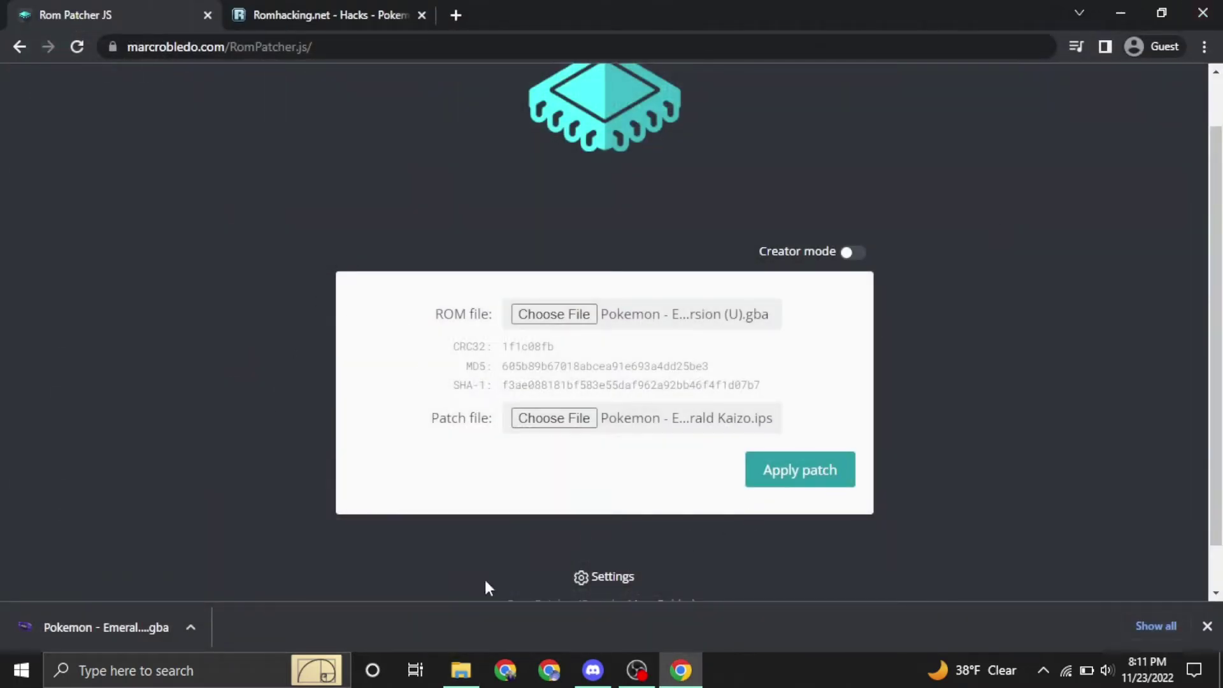
# Check the pinned messages of Discord's emerald-kaizo channel, then move EKEdit6-1.ips from Downloads to the Desktop and close the folder window.
pyautogui.click(576, 683)
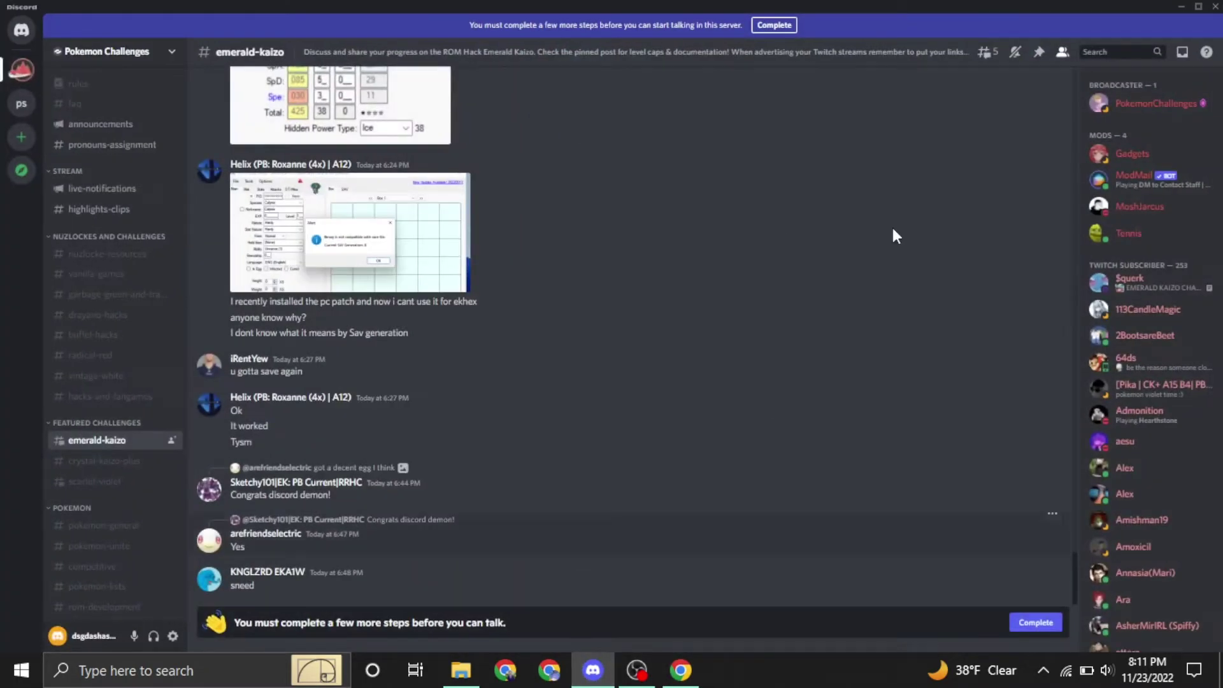
pyautogui.click(1039, 51)
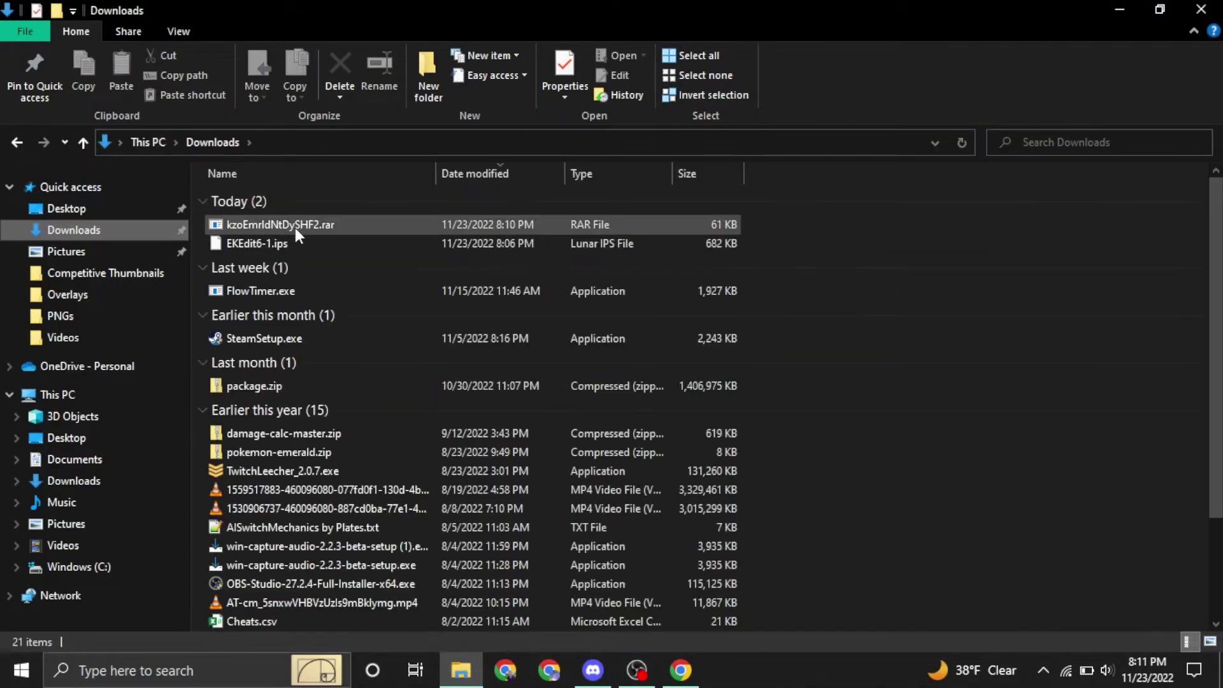
pyautogui.moveTo(295, 246); pyautogui.dragTo(142, 208)
pyautogui.click(1201, 9)
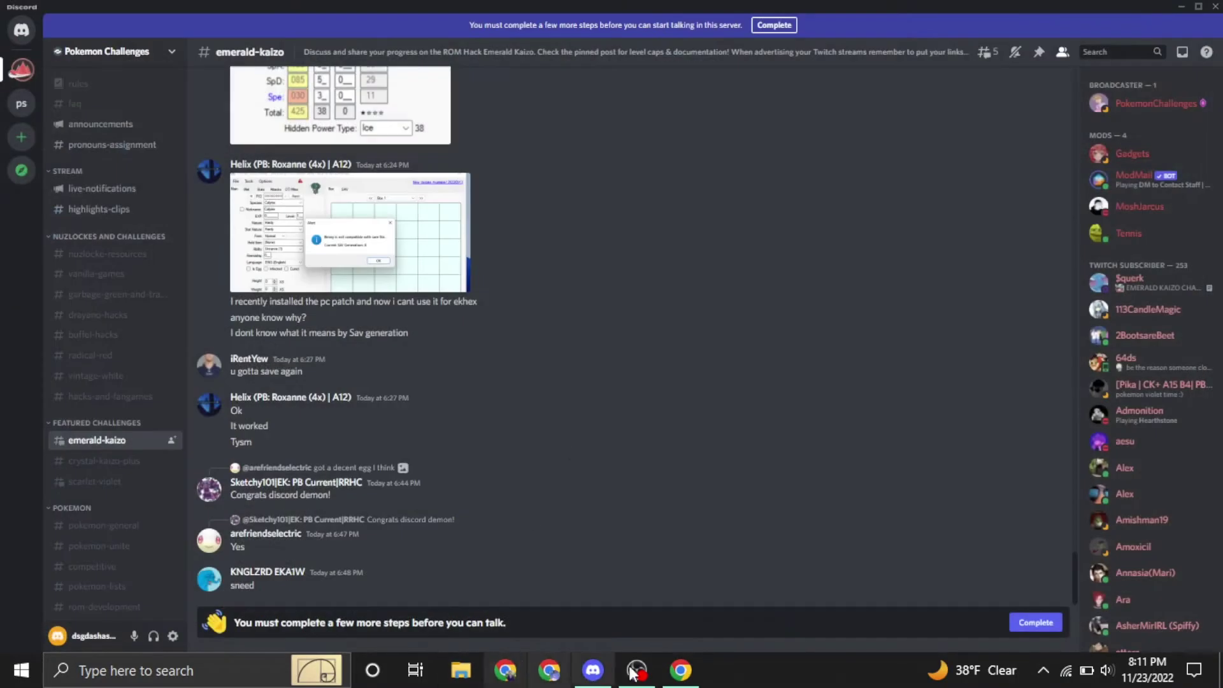
# Switch to Rom Patcher JS in Chrome, reload the page and choose Pokemon - Emerald Version (U) (patched).gba from the Desktop as the ROM file.
pyautogui.click(680, 669)
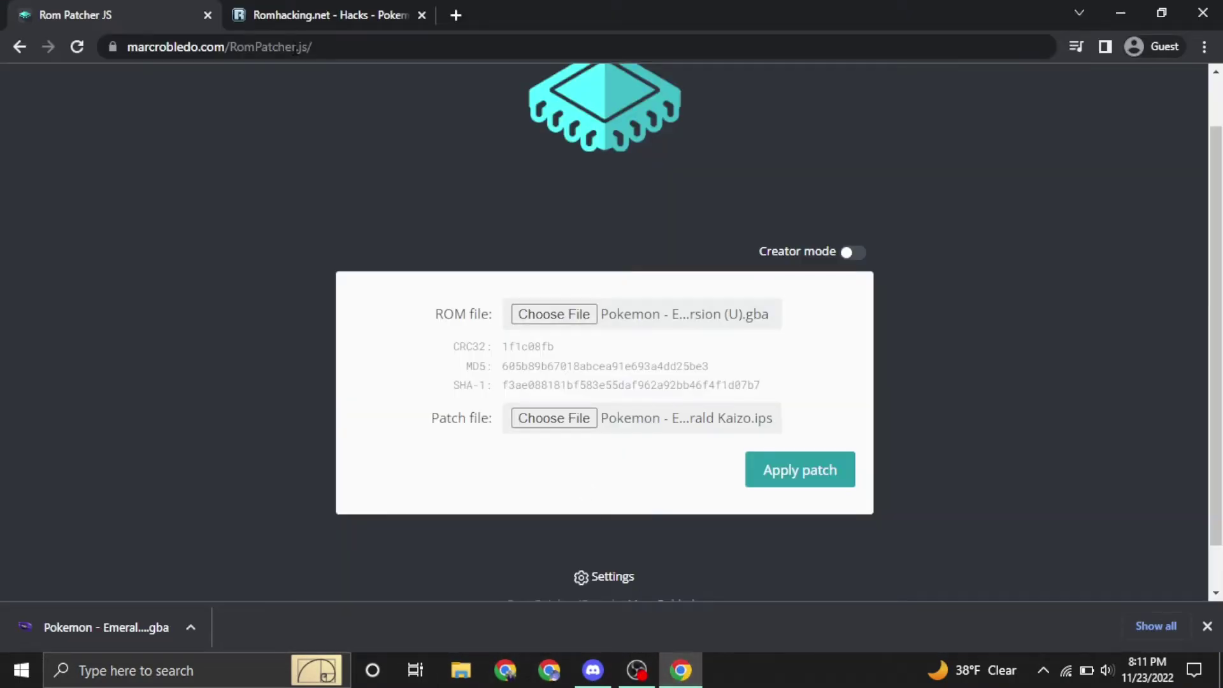
pyautogui.click(77, 46)
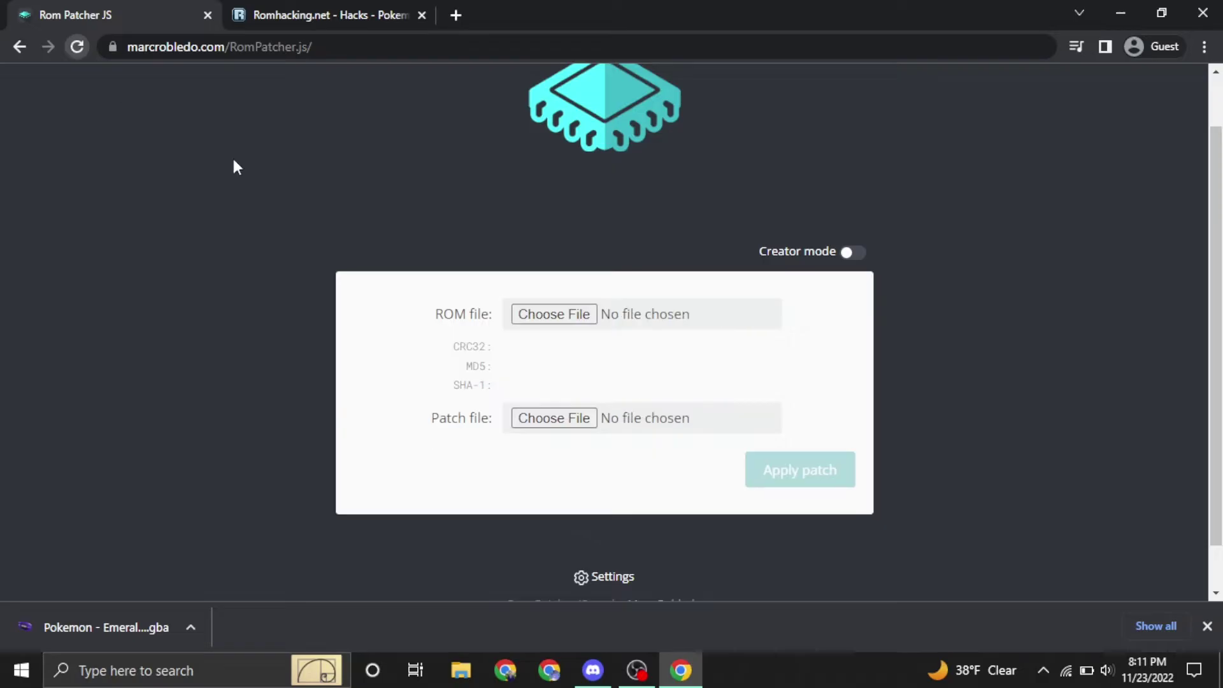
pyautogui.click(583, 316)
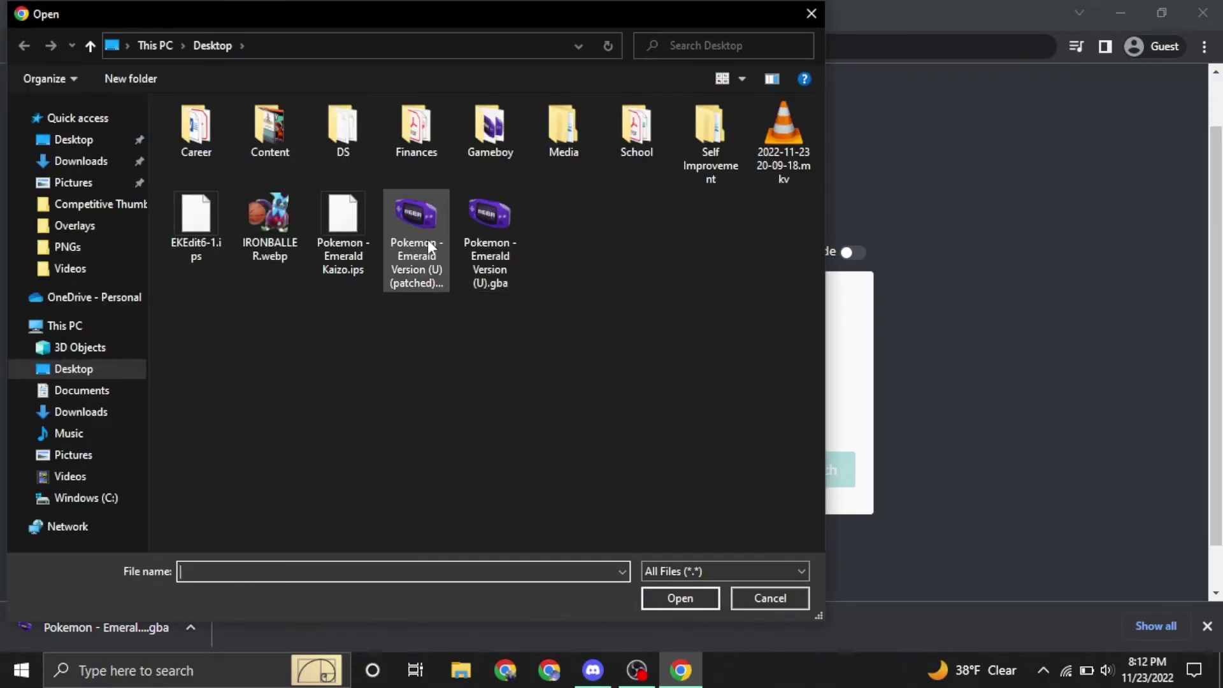
pyautogui.click(428, 241)
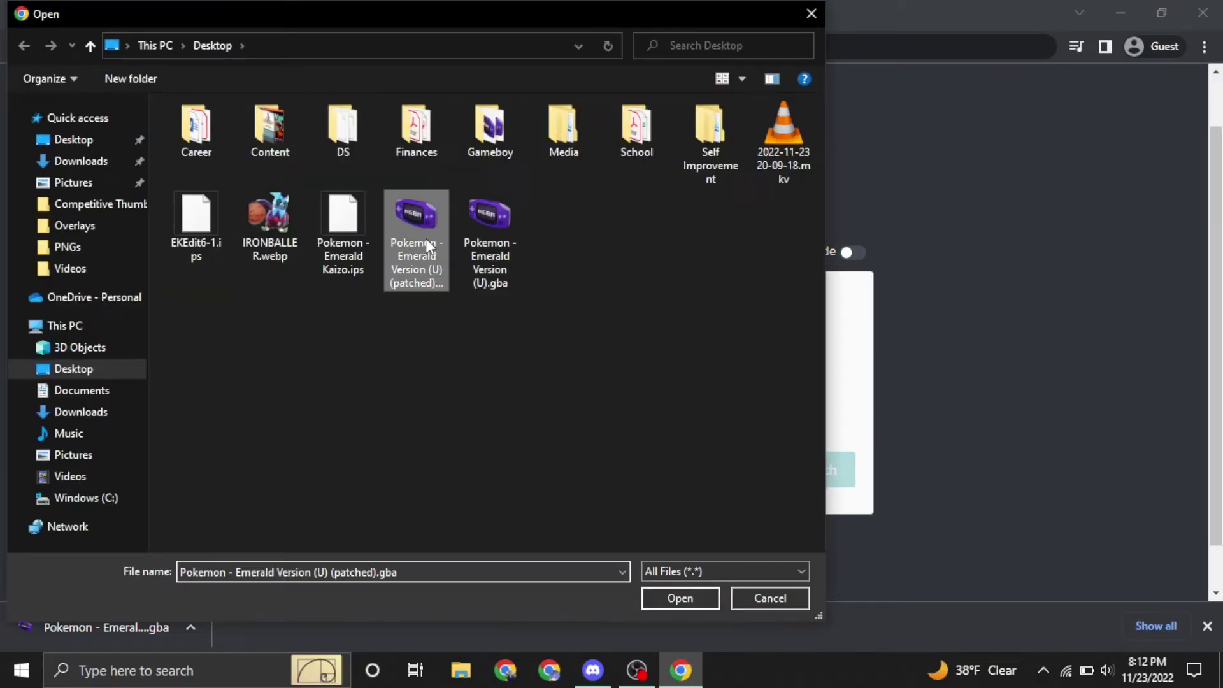
pyautogui.click(663, 600)
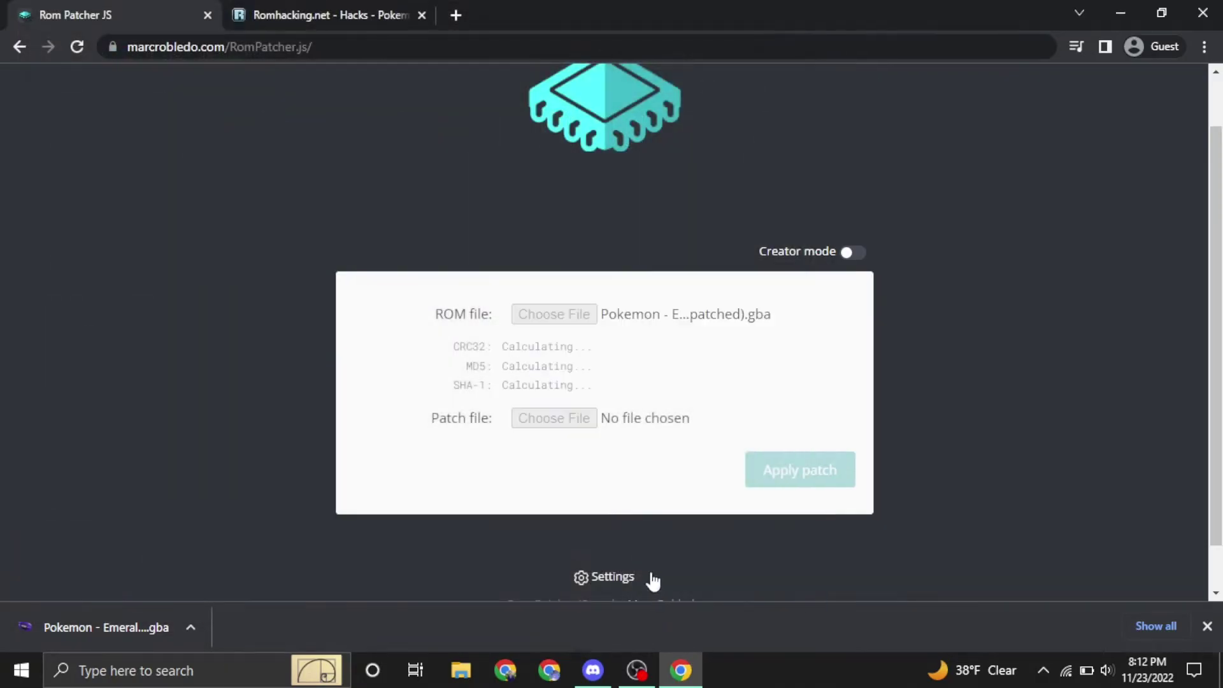
# Choose EKEdit6-1.ips from the Desktop as the patch file.
pyautogui.click(537, 422)
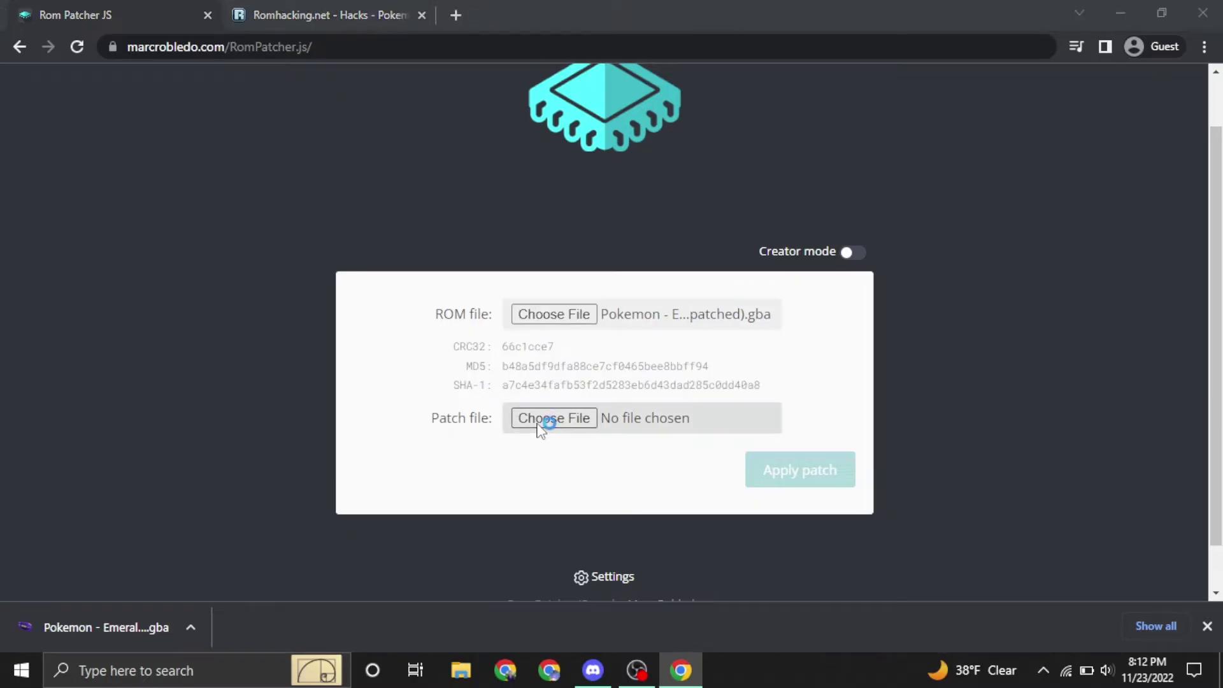
pyautogui.click(213, 249)
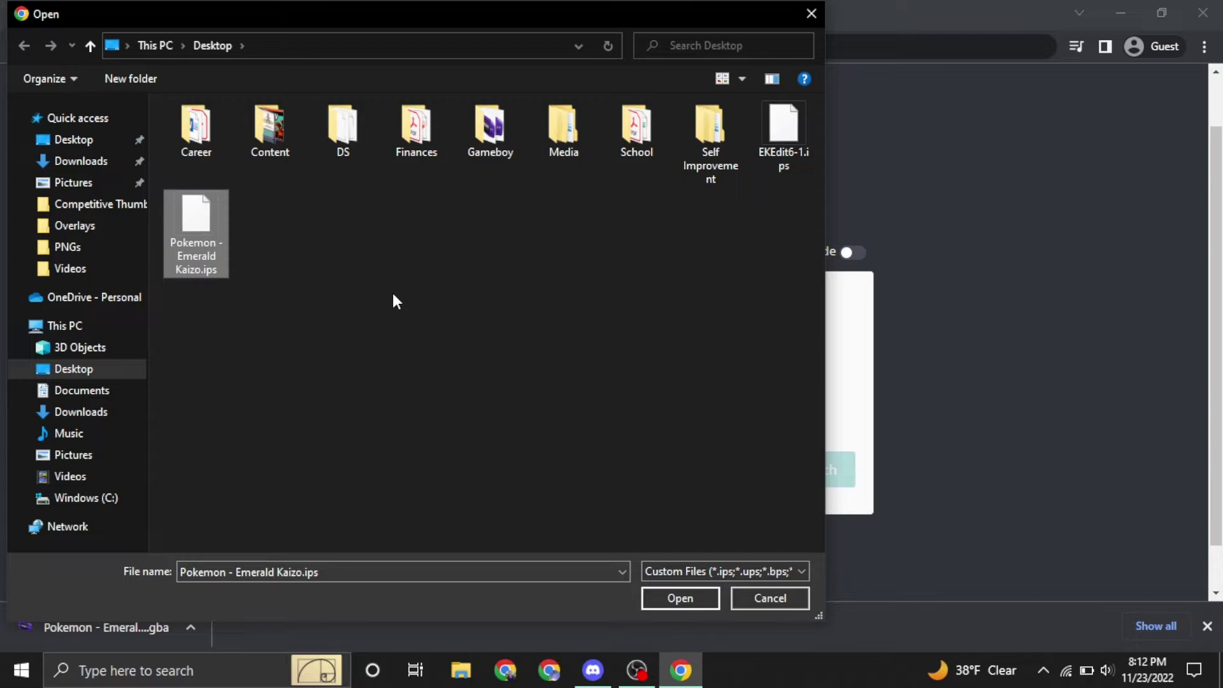
pyautogui.click(781, 148)
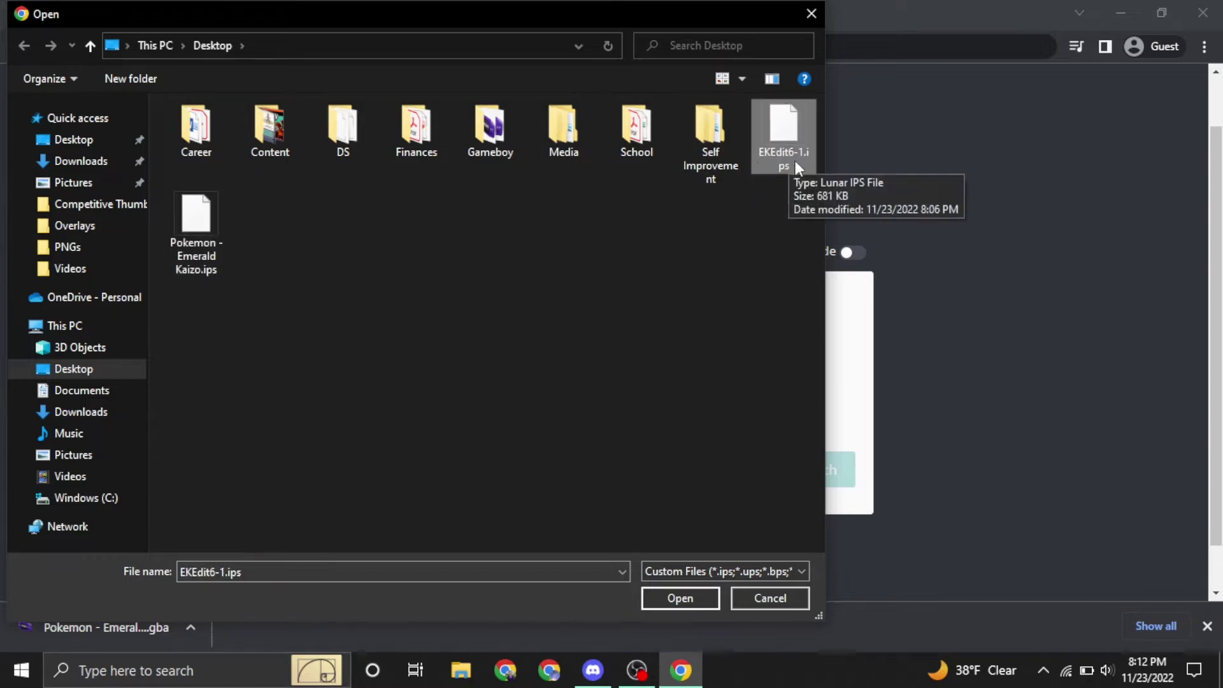
pyautogui.click(679, 597)
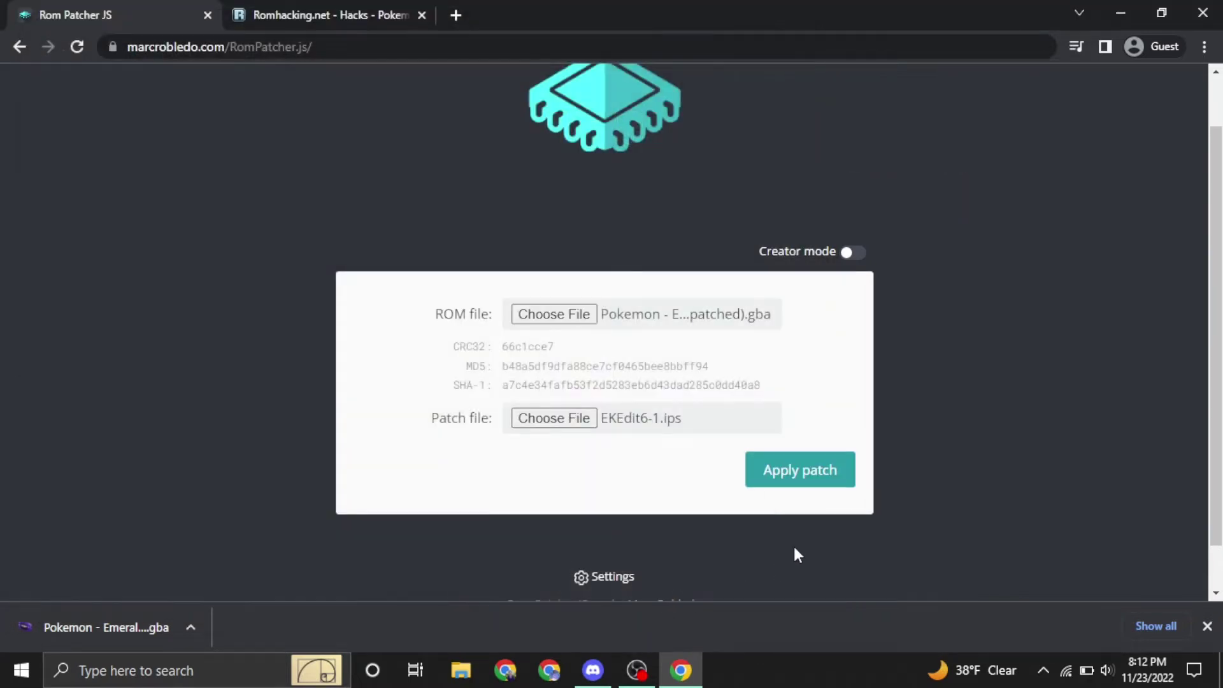
# Apply the EKEdit6-1 patch, then move the newly patched ROM from Downloads to the Desktop and close the Downloads window.
pyautogui.click(826, 489)
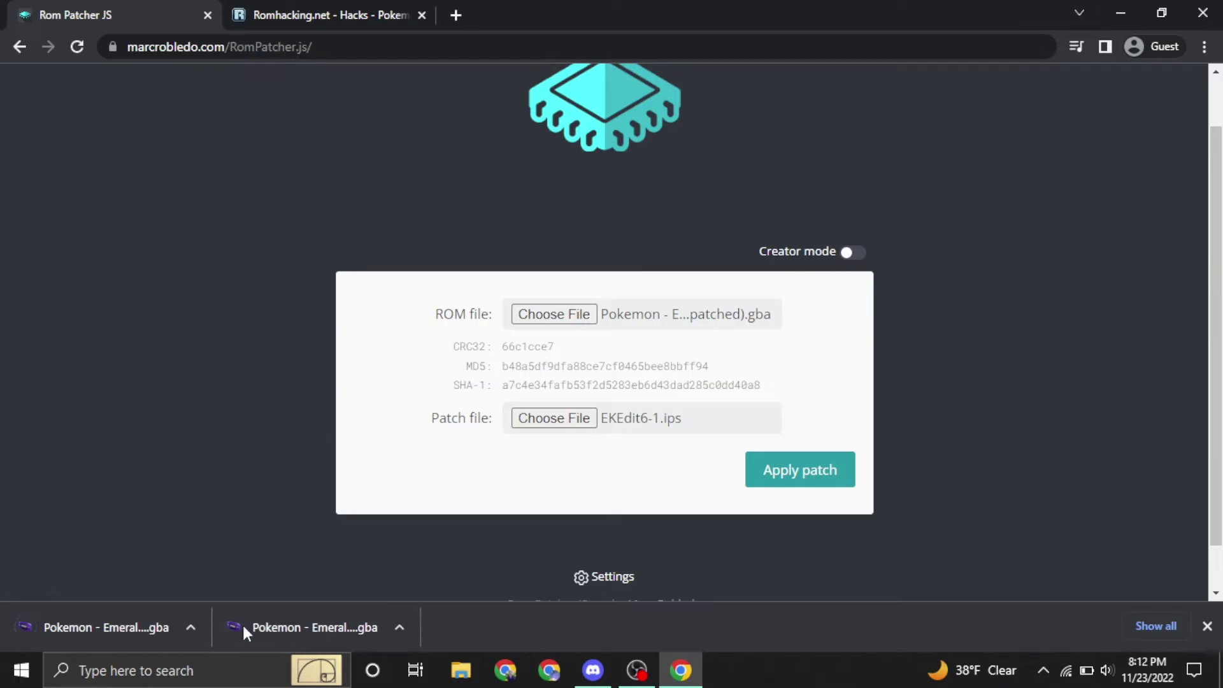
pyautogui.click(191, 632)
pyautogui.click(227, 566)
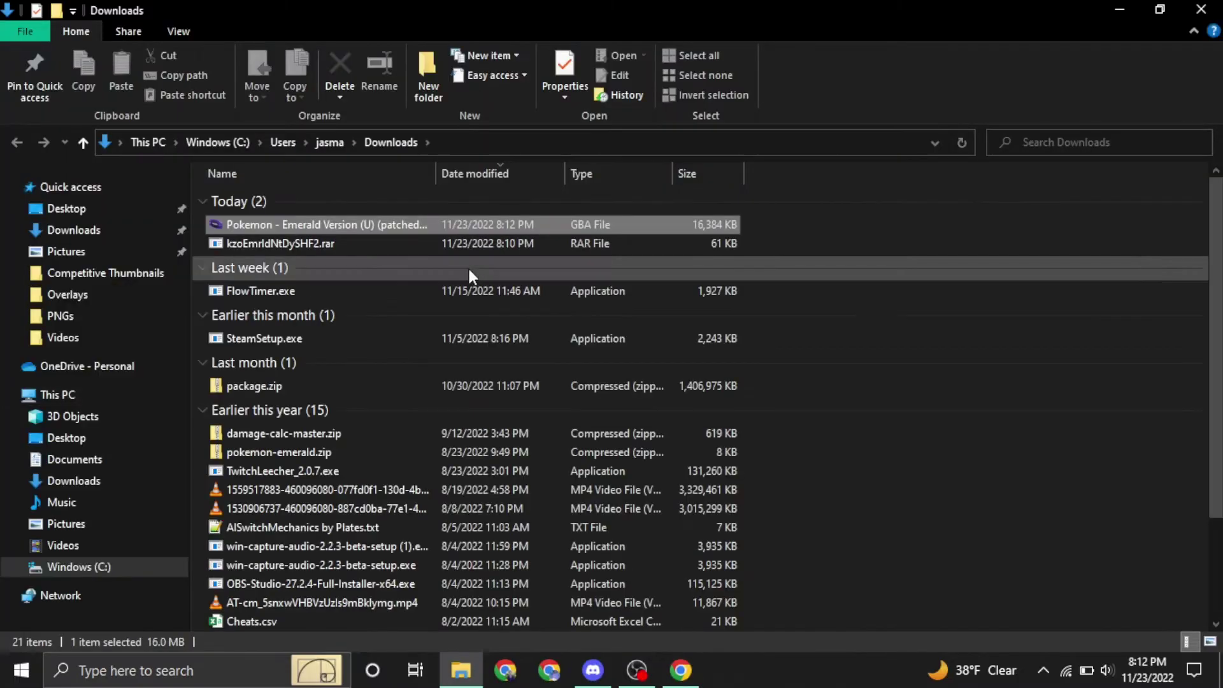
pyautogui.moveTo(322, 224); pyautogui.dragTo(137, 215)
pyautogui.click(1201, 9)
# Minimize Chrome and Discord, and delete the original and the once-patched Emerald ROMs from the desktop.
pyautogui.click(1121, 7)
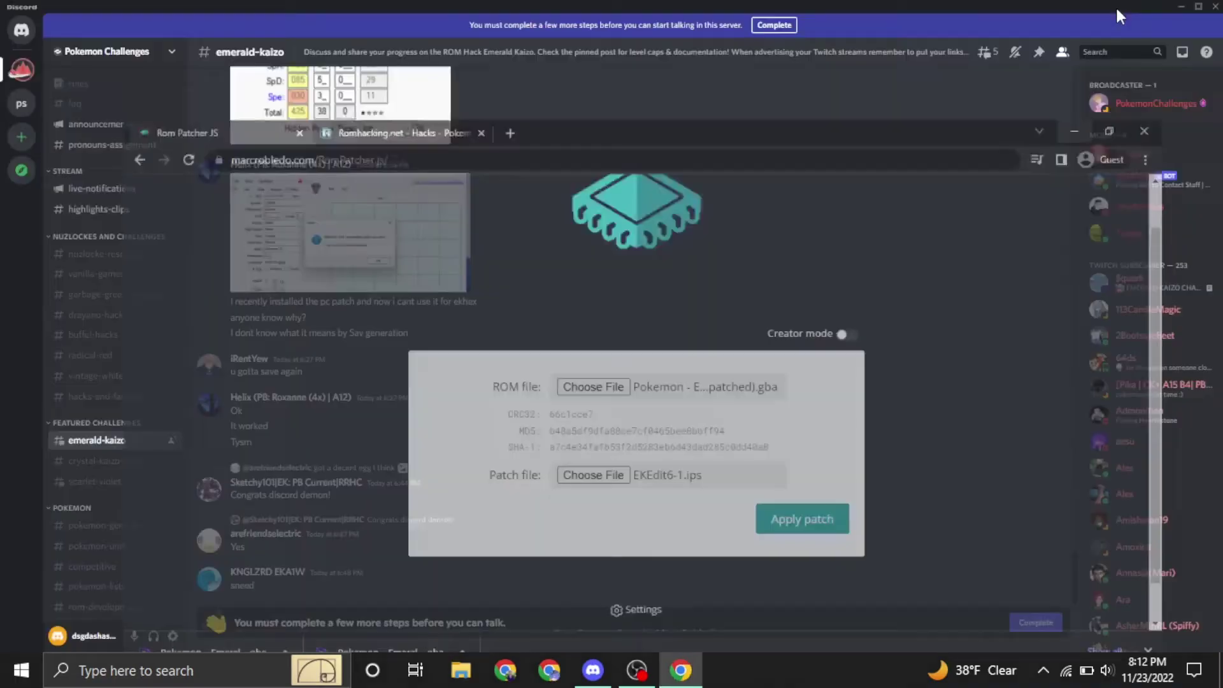
pyautogui.click(1184, 7)
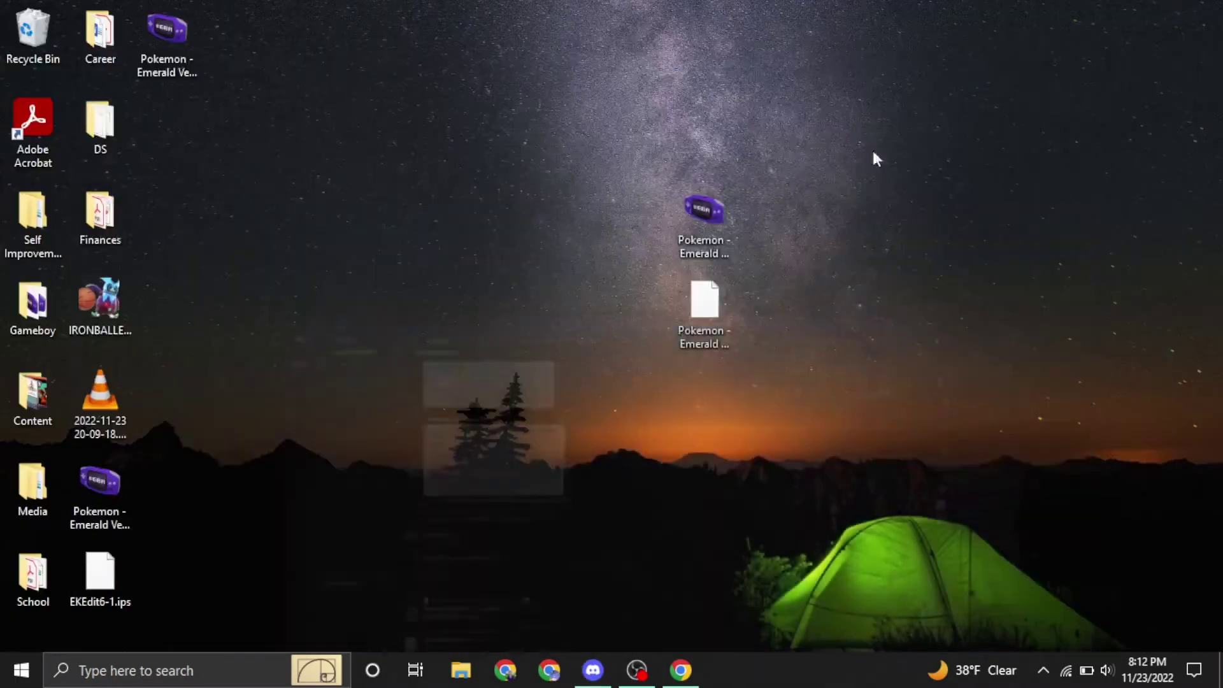
pyautogui.click(121, 492)
pyautogui.moveTo(123, 499); pyautogui.dragTo(202, 81)
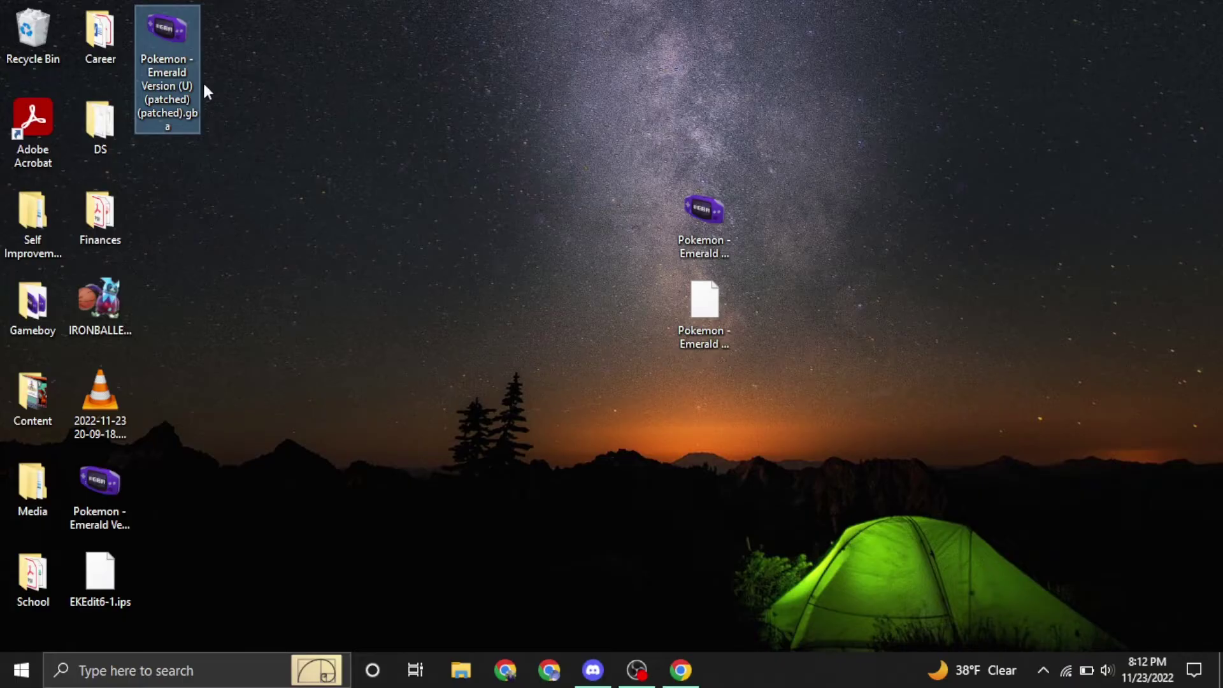
pyautogui.moveTo(103, 524); pyautogui.dragTo(714, 221)
pyautogui.press('Delete')
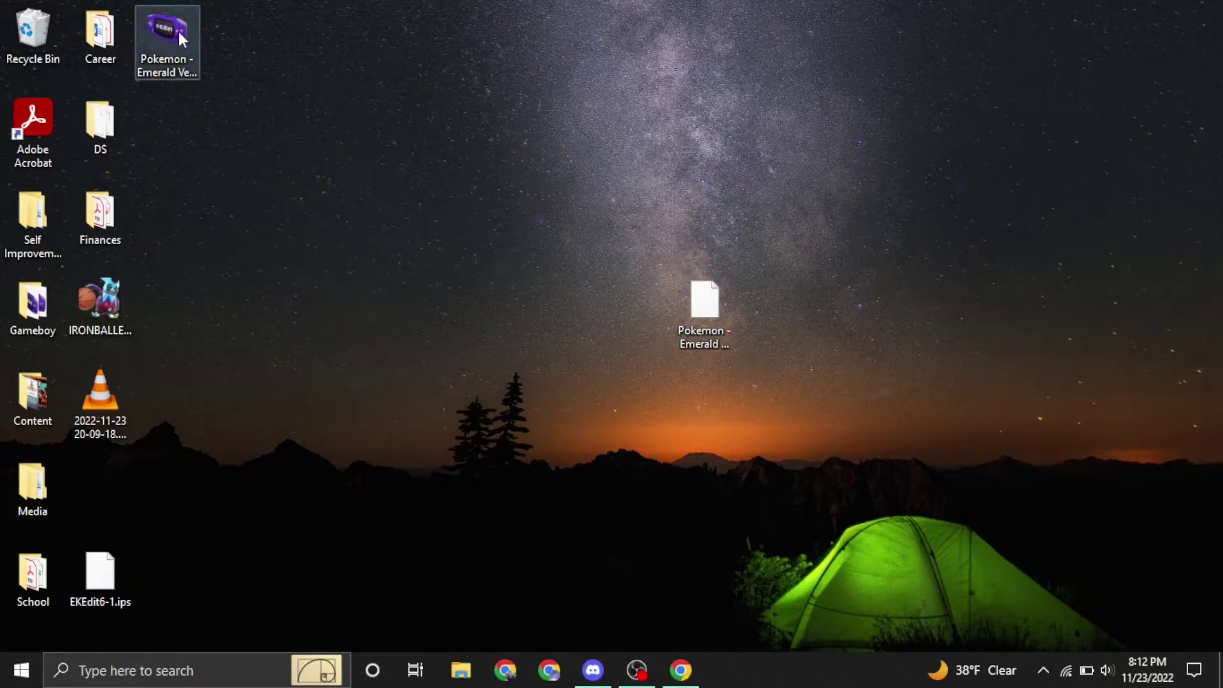
# Move the twice-patched Emerald ROM to a free area of the desktop and rename it EK.
pyautogui.moveTo(178, 32); pyautogui.dragTo(381, 83)
pyautogui.rightClick(381, 83)
pyautogui.click(358, 153)
pyautogui.rightClick(358, 153)
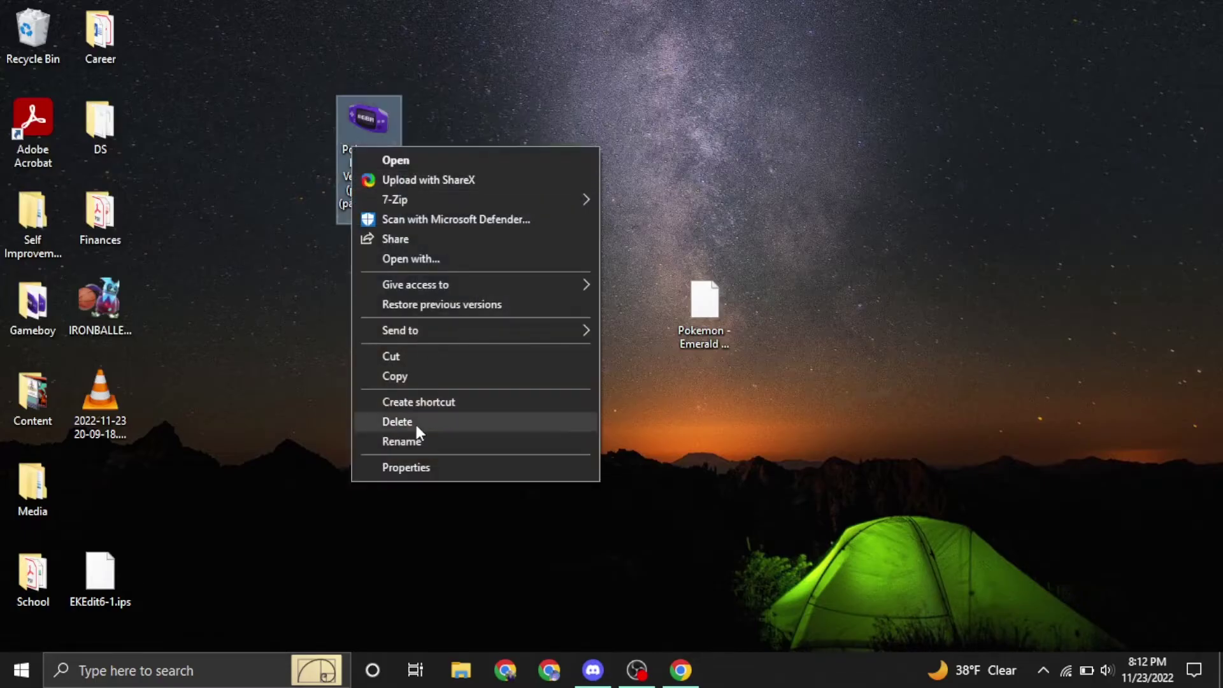
pyautogui.click(417, 438)
pyautogui.write('EK')
pyautogui.press('Return')
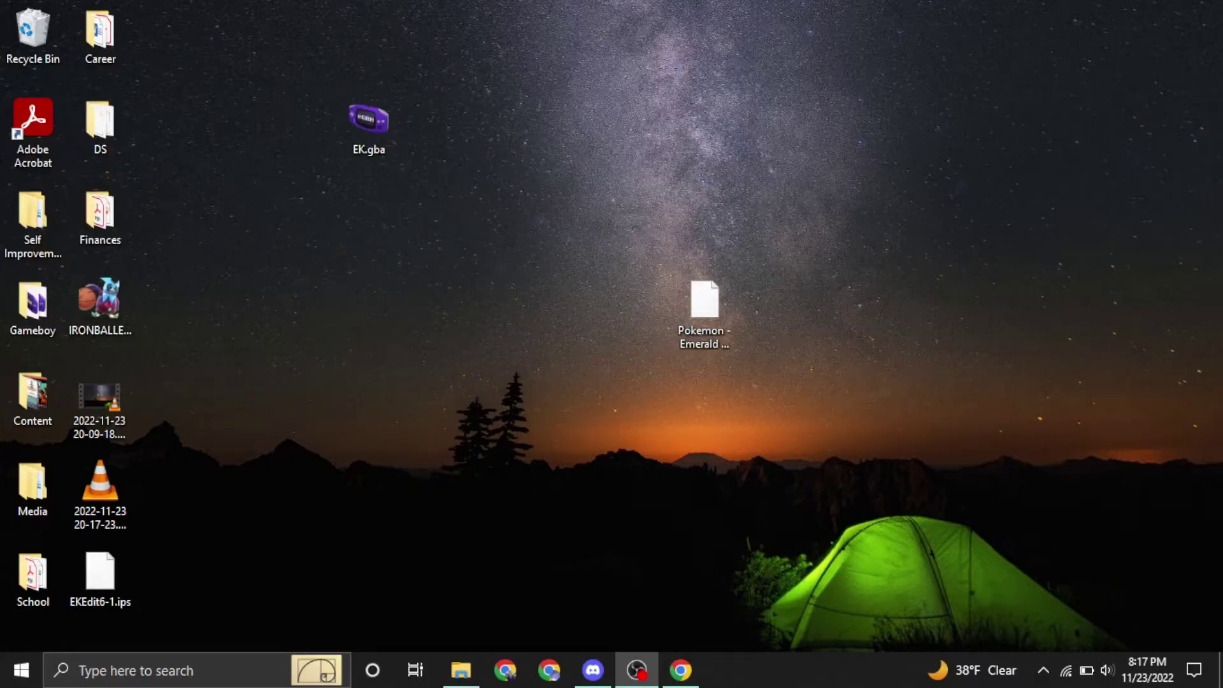
# Open the Emerald Kaizo Resources Drive folder from the pinned messages in Discord's emerald-kaizo channel, and close the GitHub and duplicate Drive tabs.
pyautogui.click(602, 669)
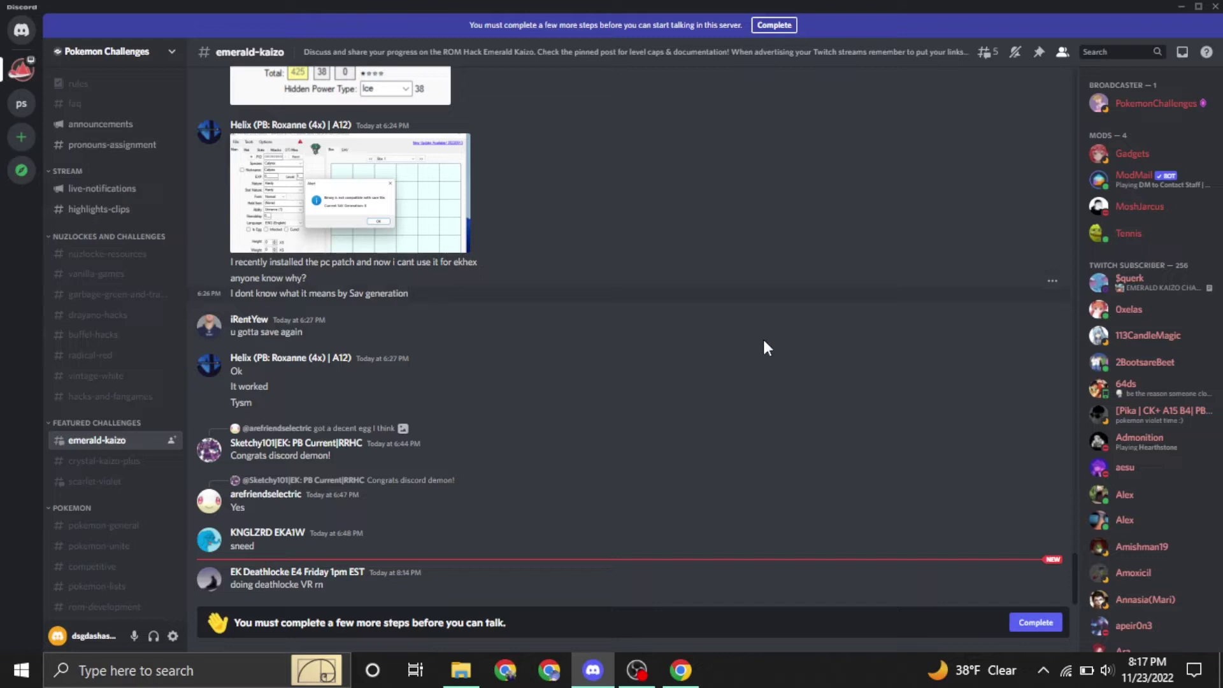
pyautogui.click(1037, 56)
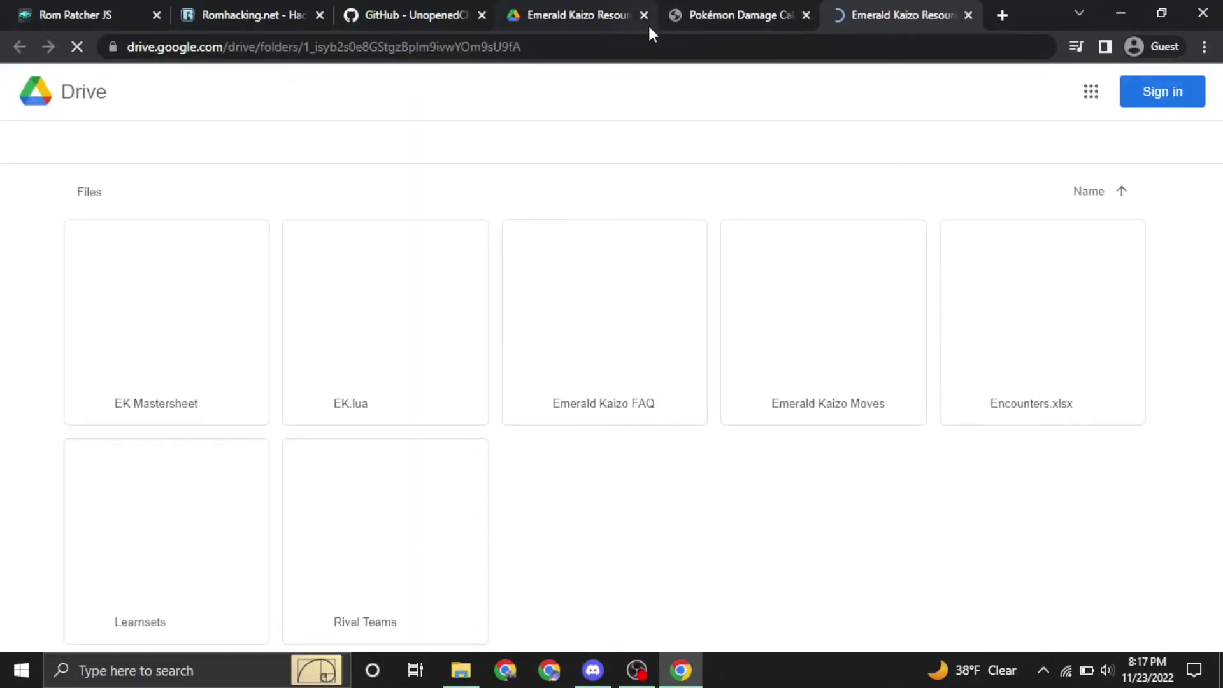
pyautogui.click(483, 15)
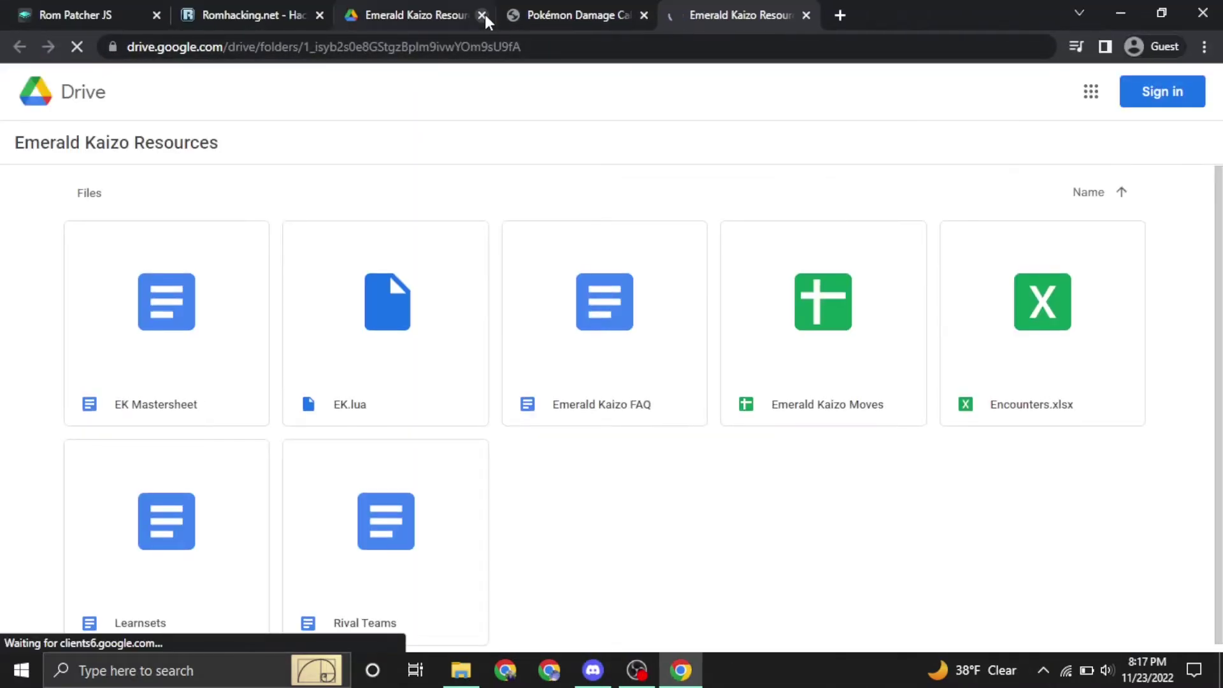
pyautogui.click(483, 15)
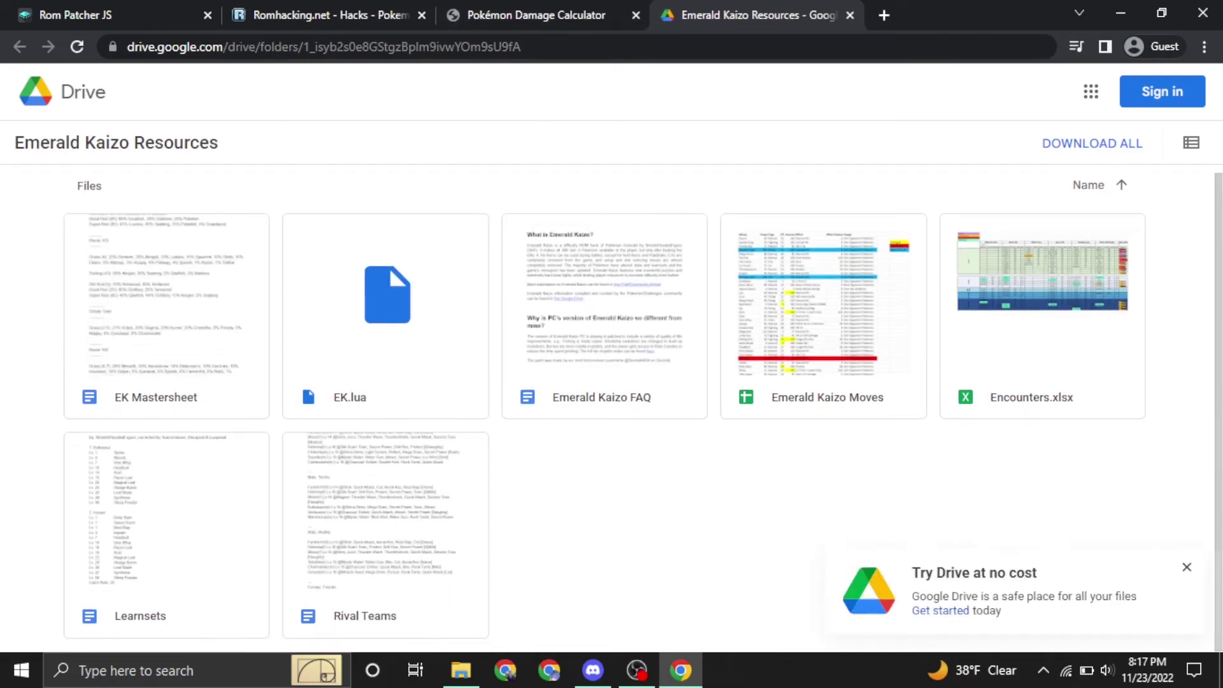
# Dismiss the Drive promotion and download EK.lua from the Emerald Kaizo Resources folder.
pyautogui.click(1188, 566)
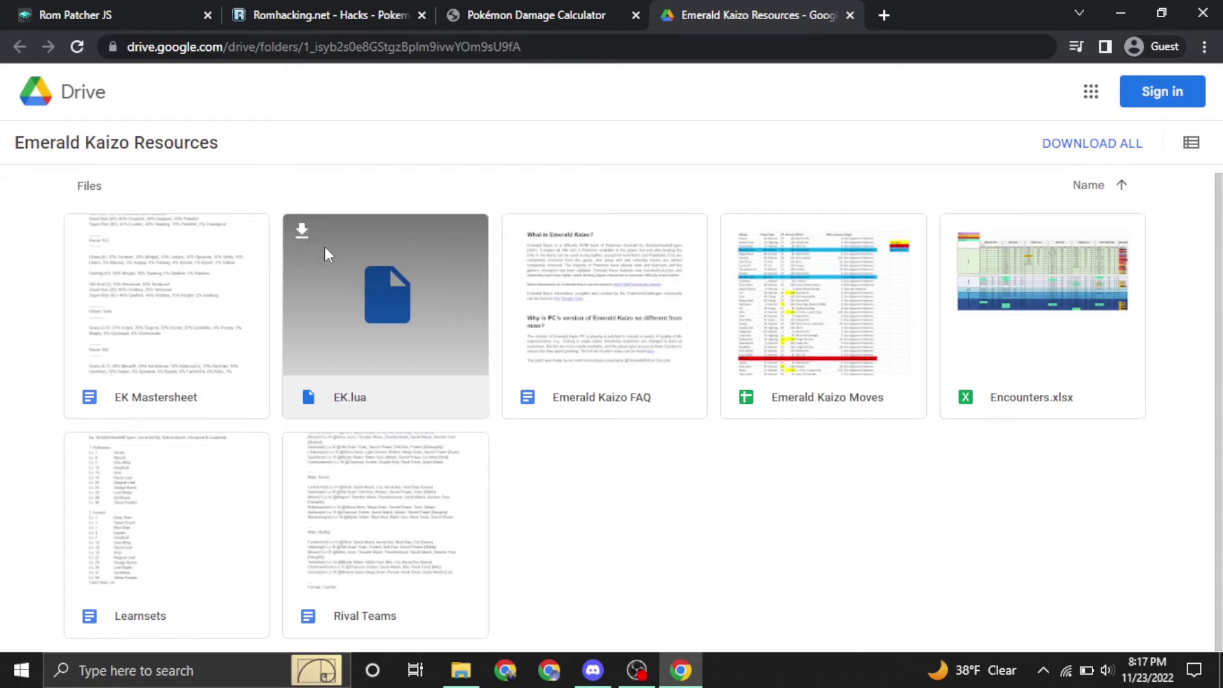
pyautogui.doubleClick(361, 393)
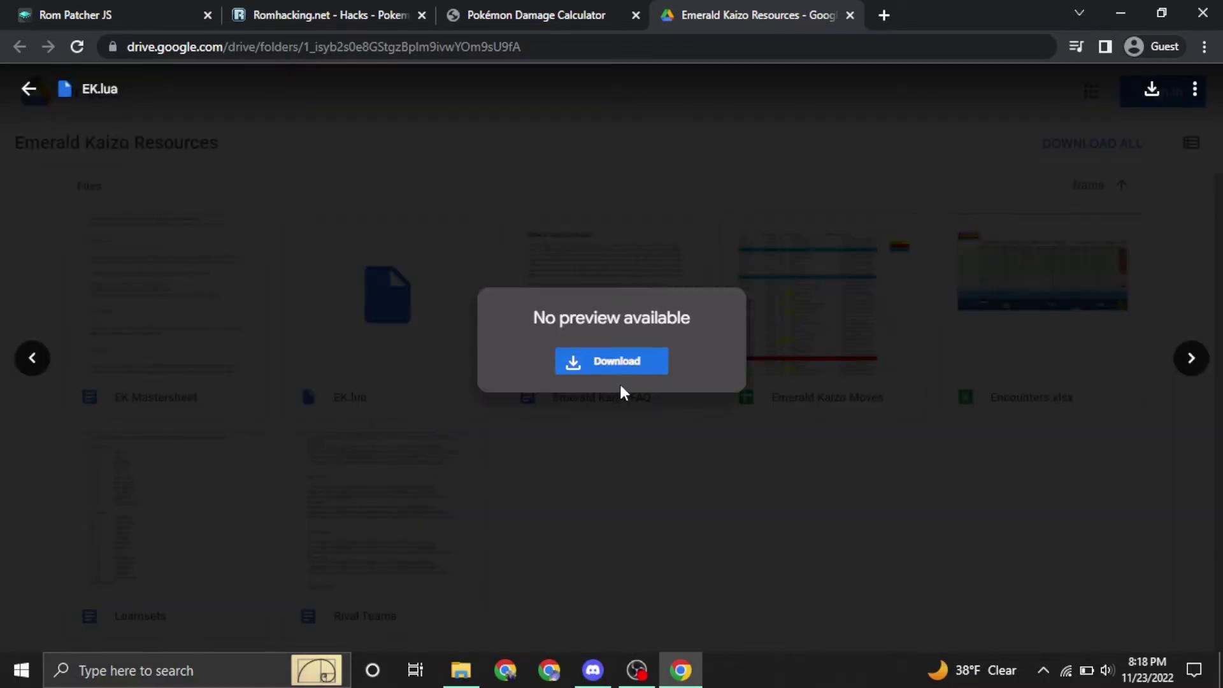
pyautogui.click(616, 367)
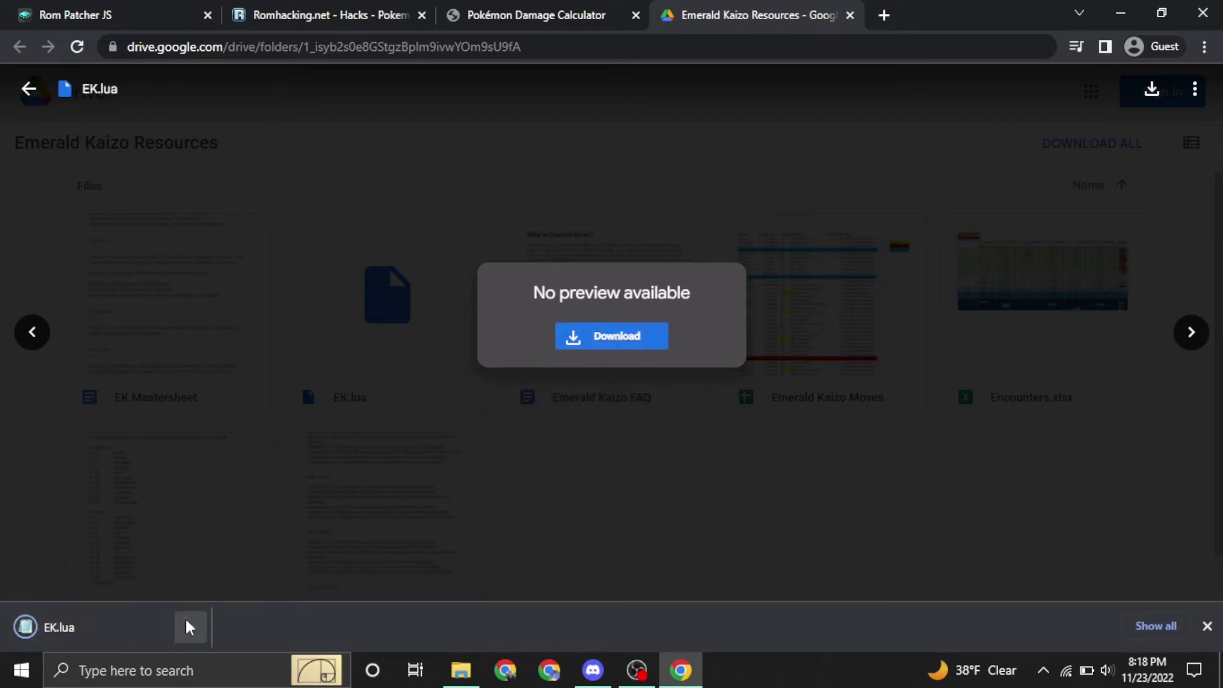
# Move the downloaded EK.lua from Downloads to the Desktop, then close the Downloads window and the file preview in Drive.
pyautogui.click(189, 627)
pyautogui.click(216, 566)
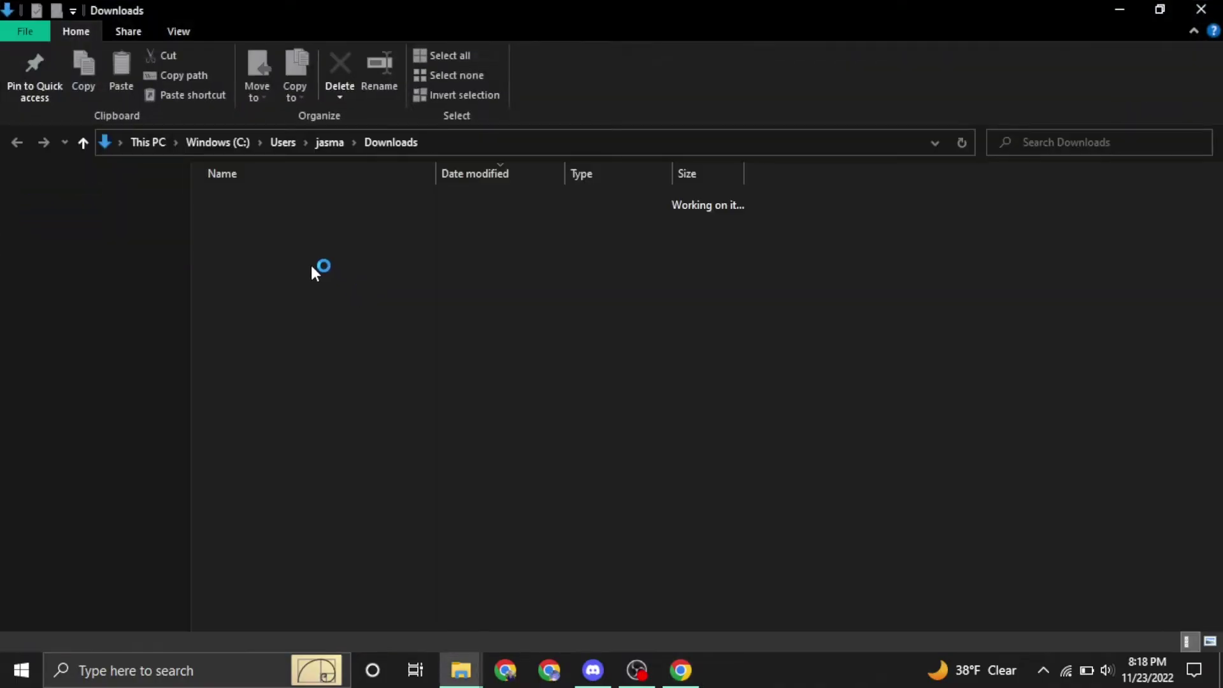
pyautogui.moveTo(290, 224); pyautogui.dragTo(117, 211)
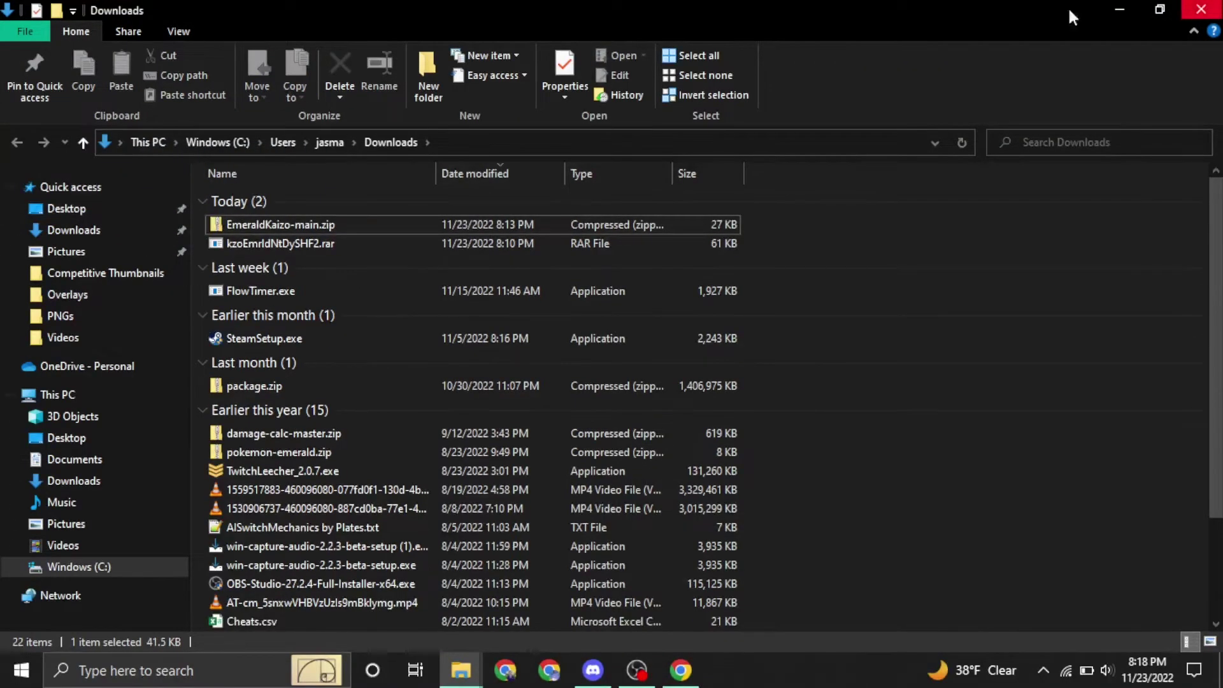
pyautogui.click(1201, 9)
pyautogui.click(1153, 589)
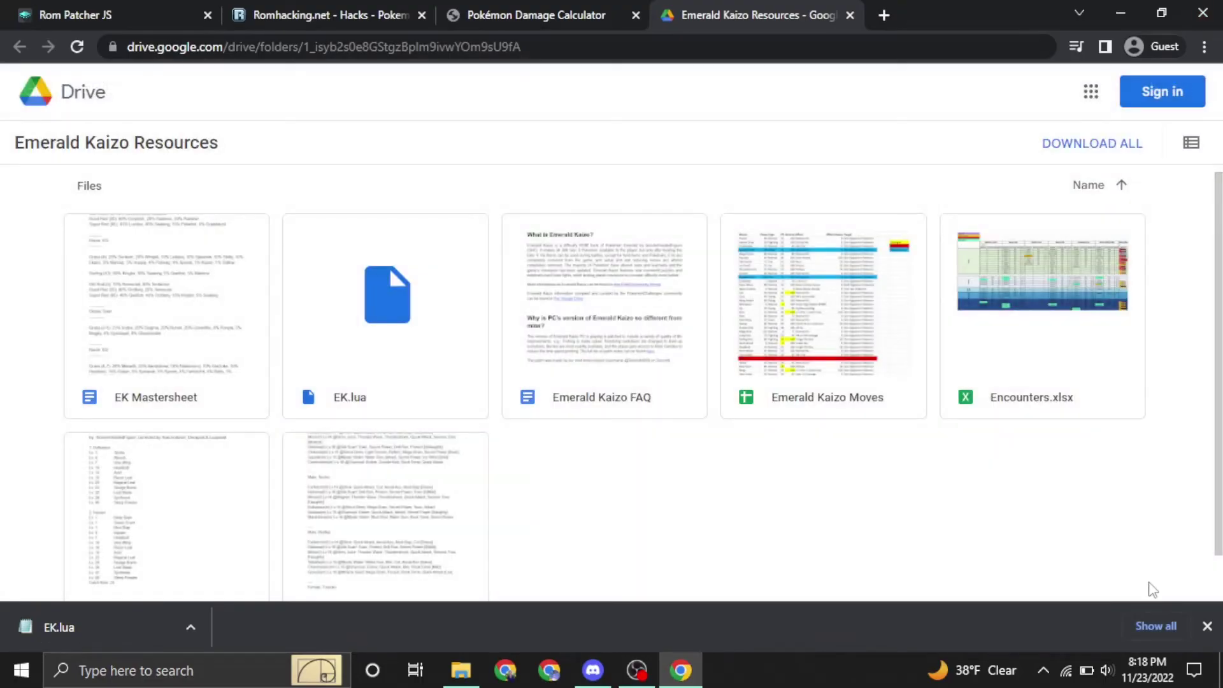
# Dismiss the download bar in the browser window showing the Emerald Kaizo Resources folder.
pyautogui.click(1207, 626)
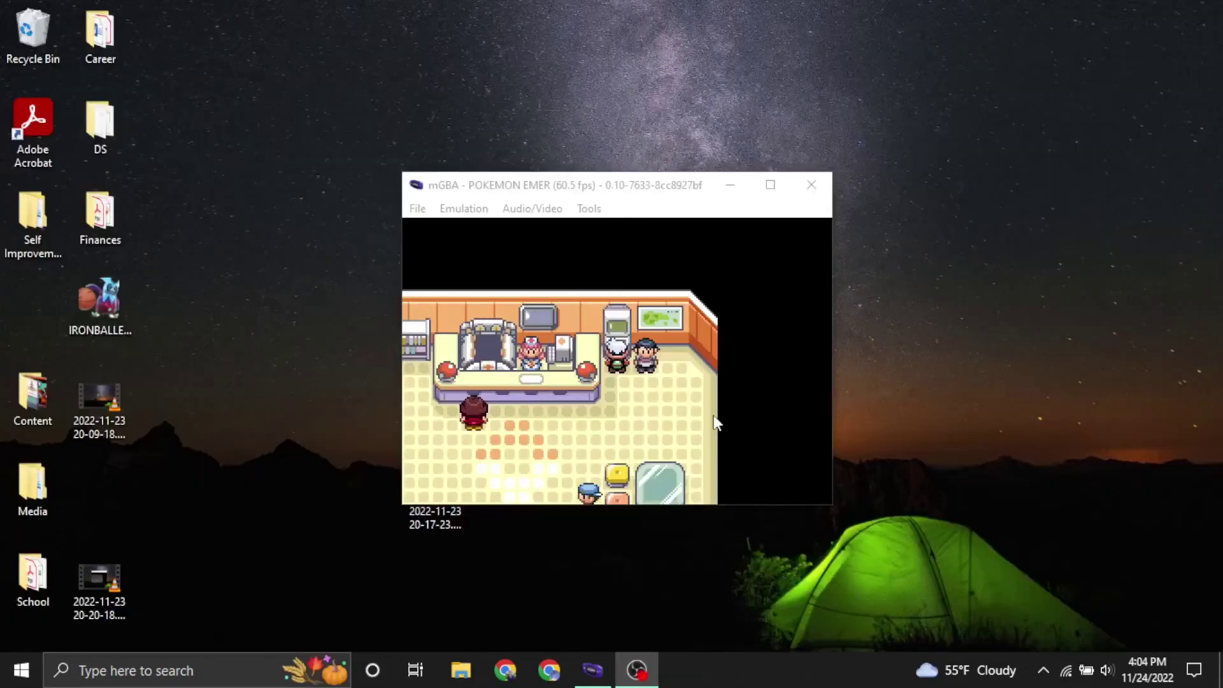
# View the current party in the Pokemon Emerald game running in mGBA, and return to the Pokémon Center.
pyautogui.click(714, 419)
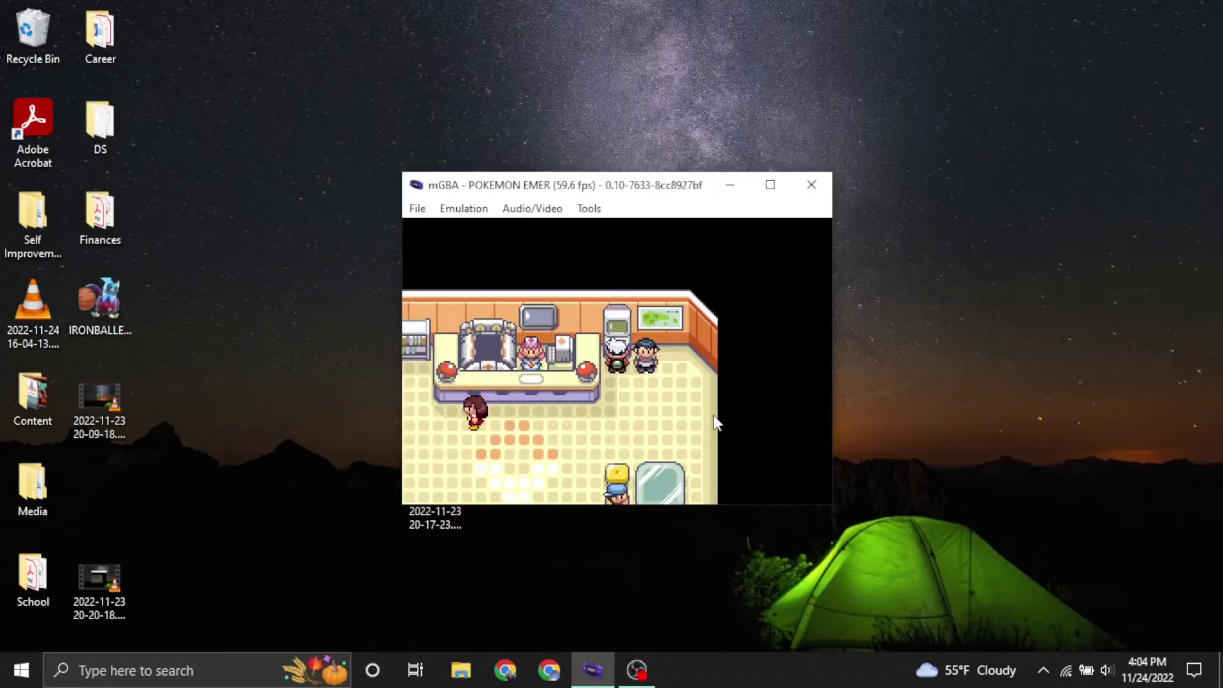
pyautogui.press('Return')
pyautogui.press('Down')
pyautogui.press('x')
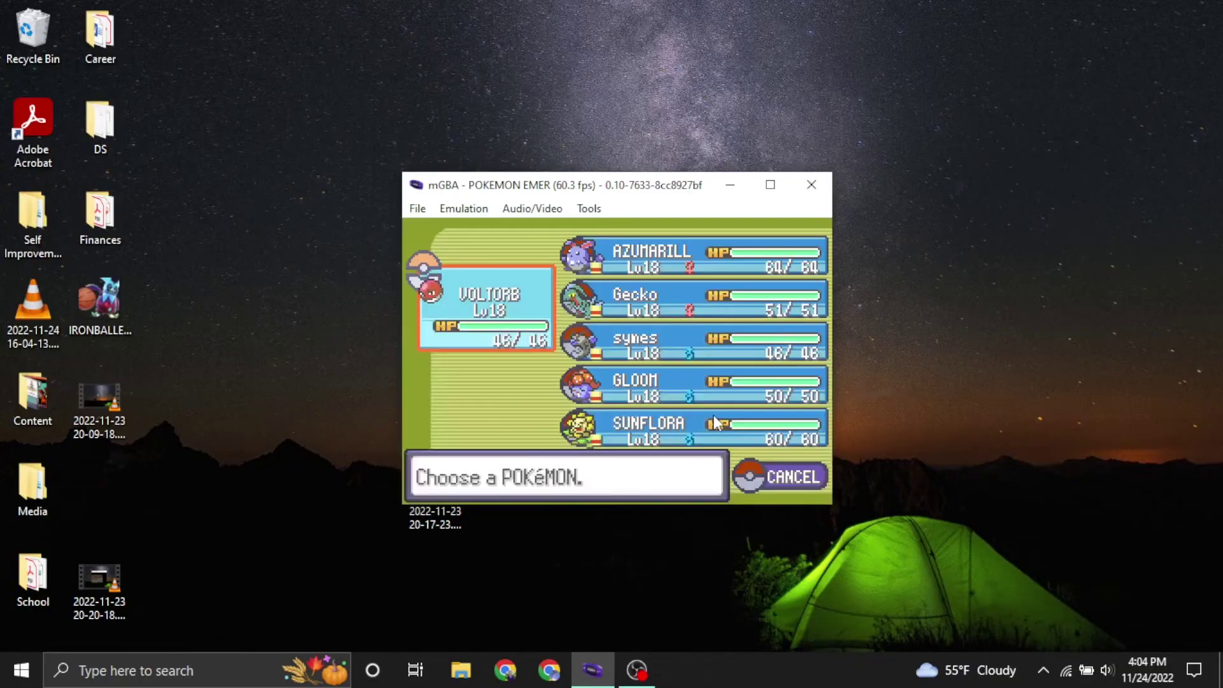
pyautogui.press('z')
pyautogui.press('z')
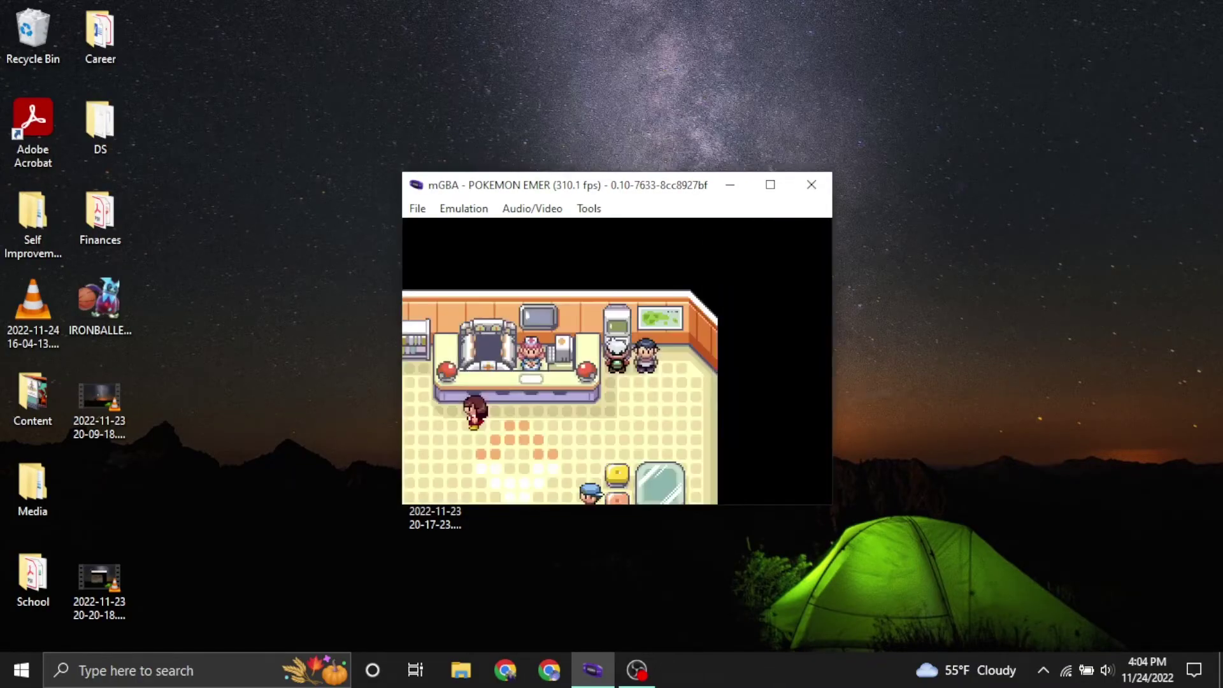
pyautogui.press('Up')
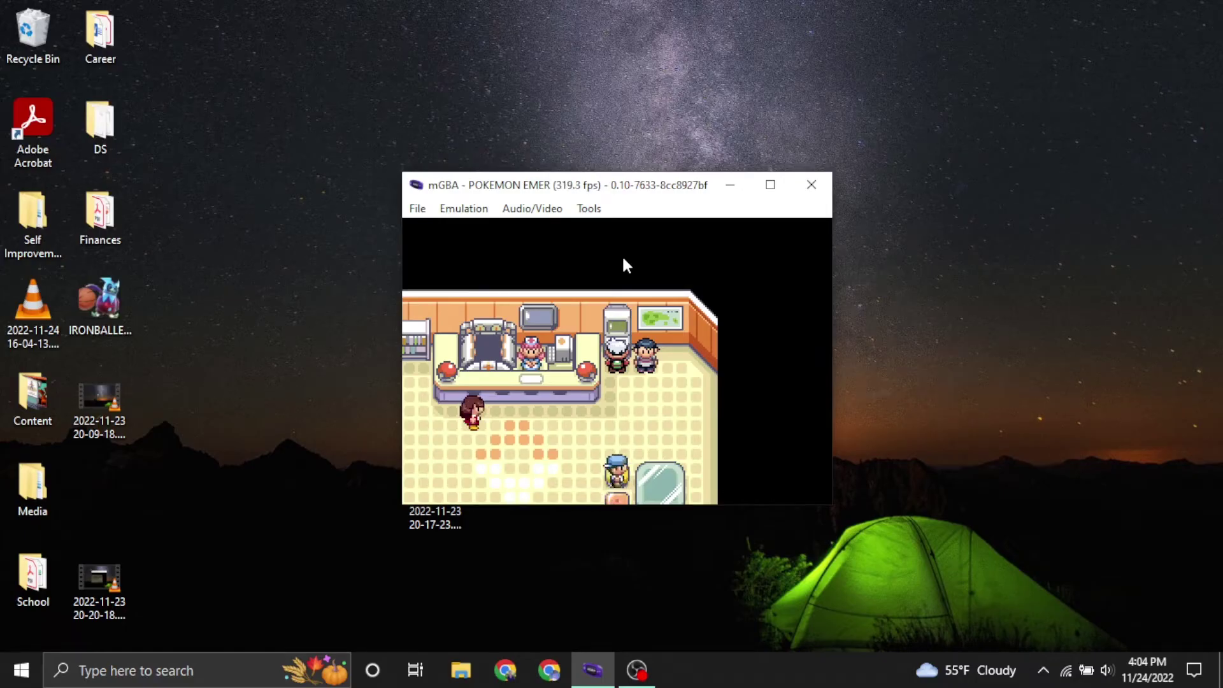
pyautogui.press('Down')
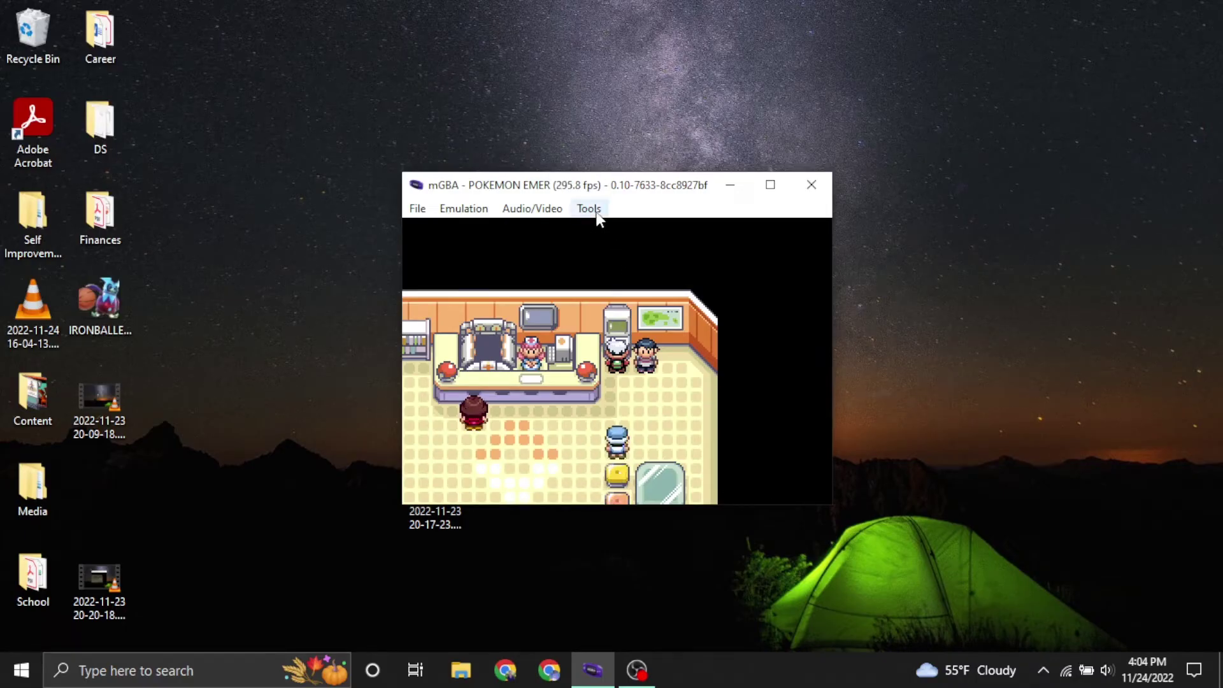
# Load the EK.lua script from the Desktop's Gameboy folder into mGBA's Scripting window.
pyautogui.click(595, 212)
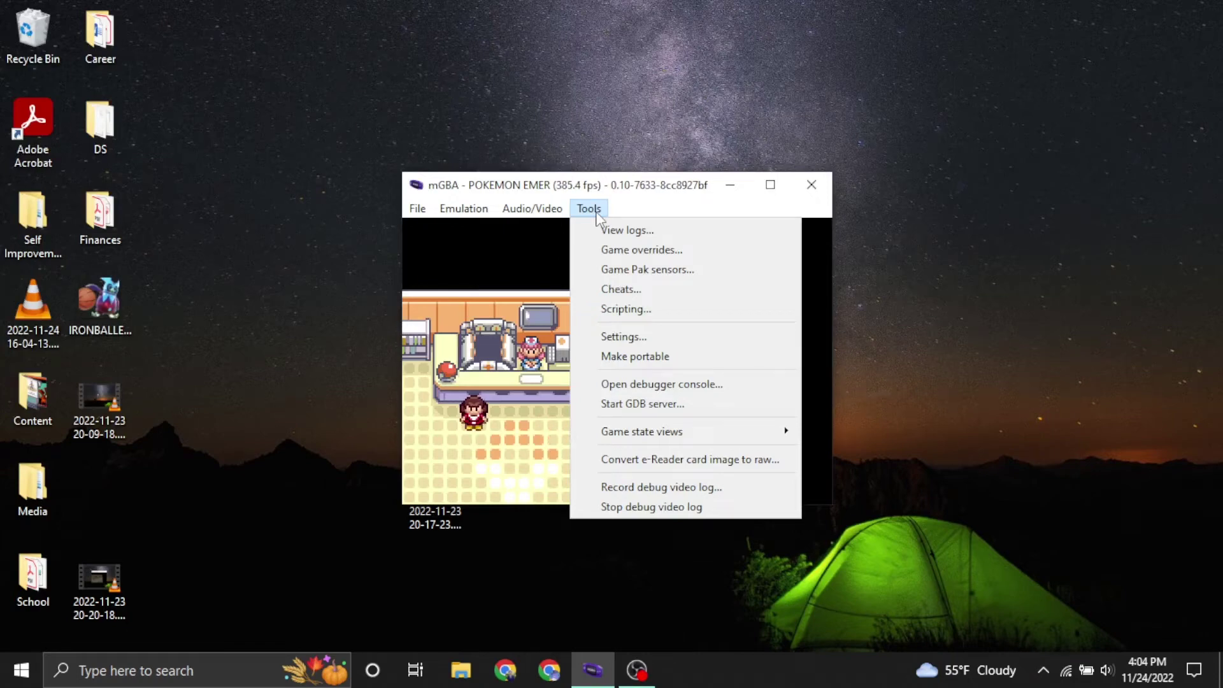
pyautogui.click(622, 312)
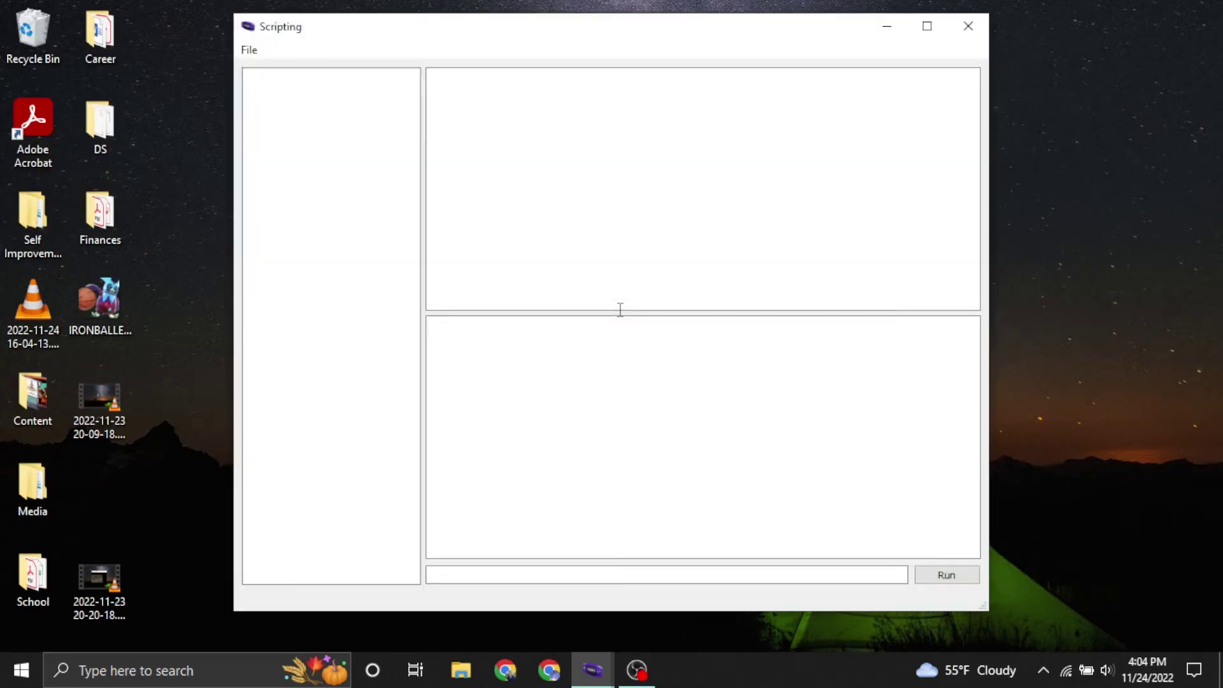
pyautogui.click(249, 49)
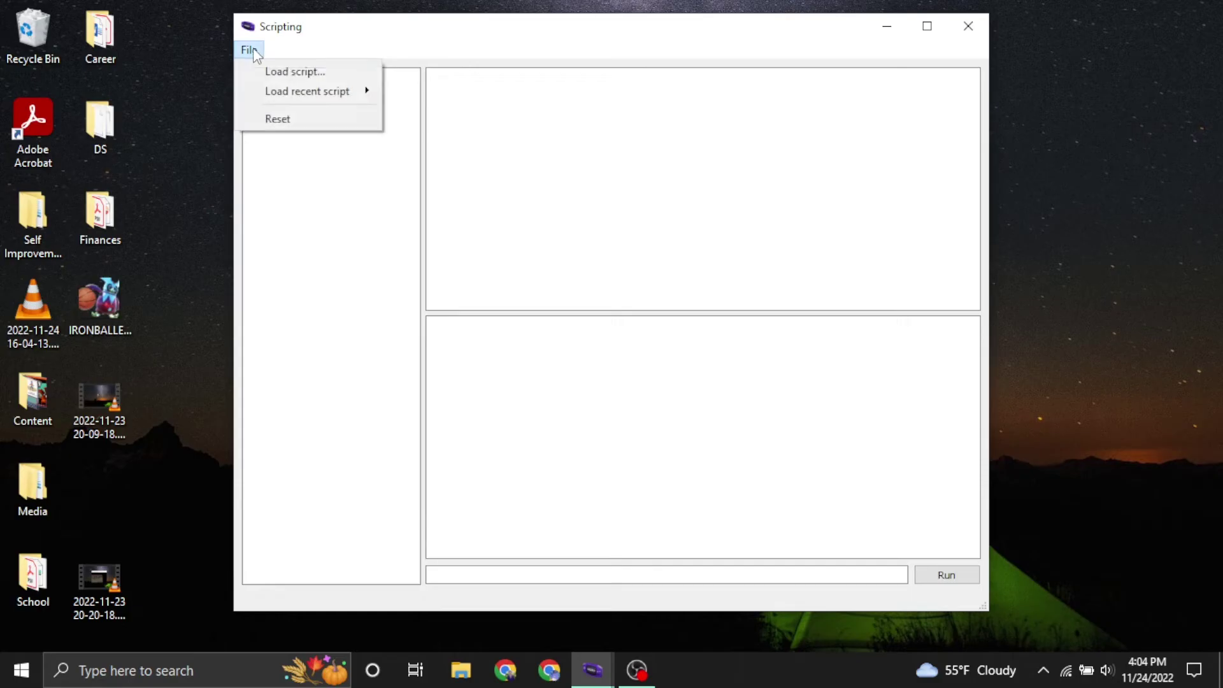
pyautogui.click(283, 77)
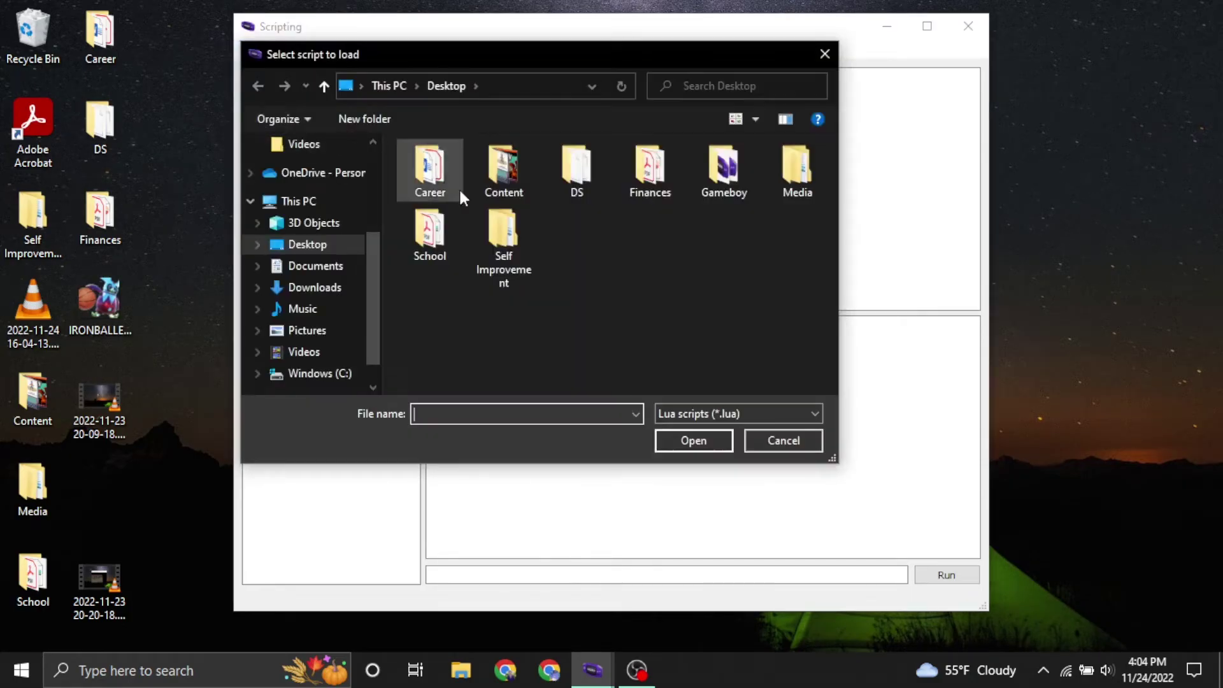
pyautogui.doubleClick(724, 167)
pyautogui.click(538, 205)
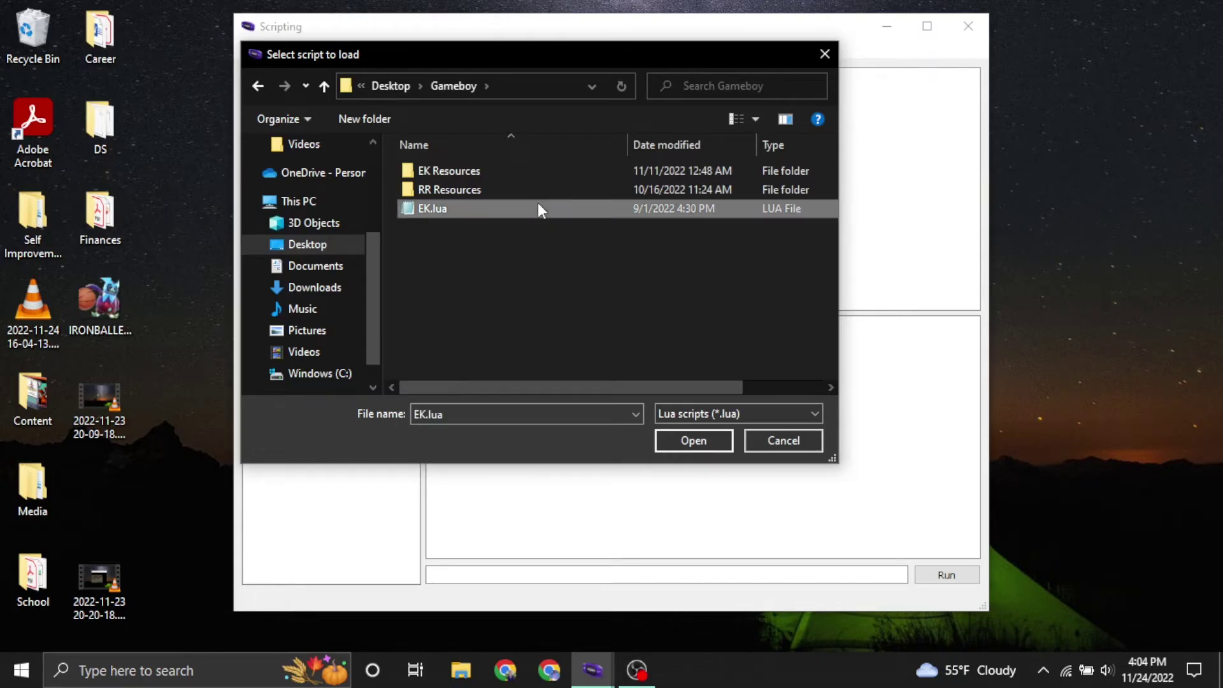
pyautogui.click(686, 448)
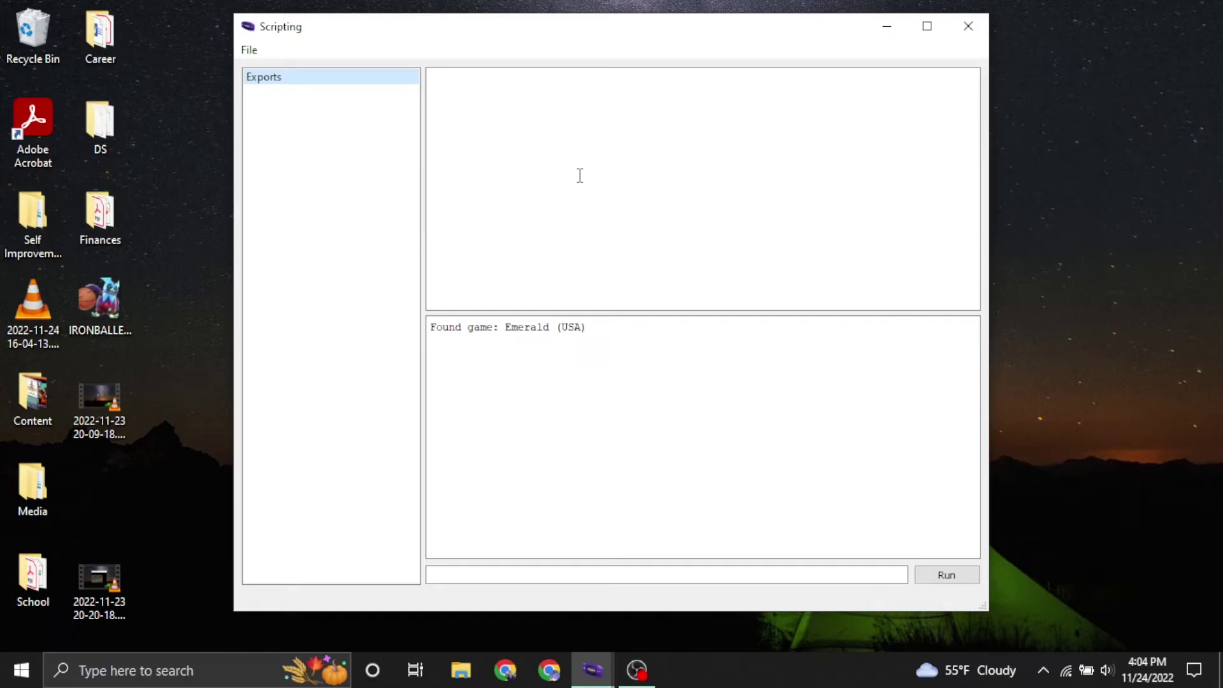
# Run exportall() in the scripting console and copy all of the exported Pokémon data.
pyautogui.click(600, 576)
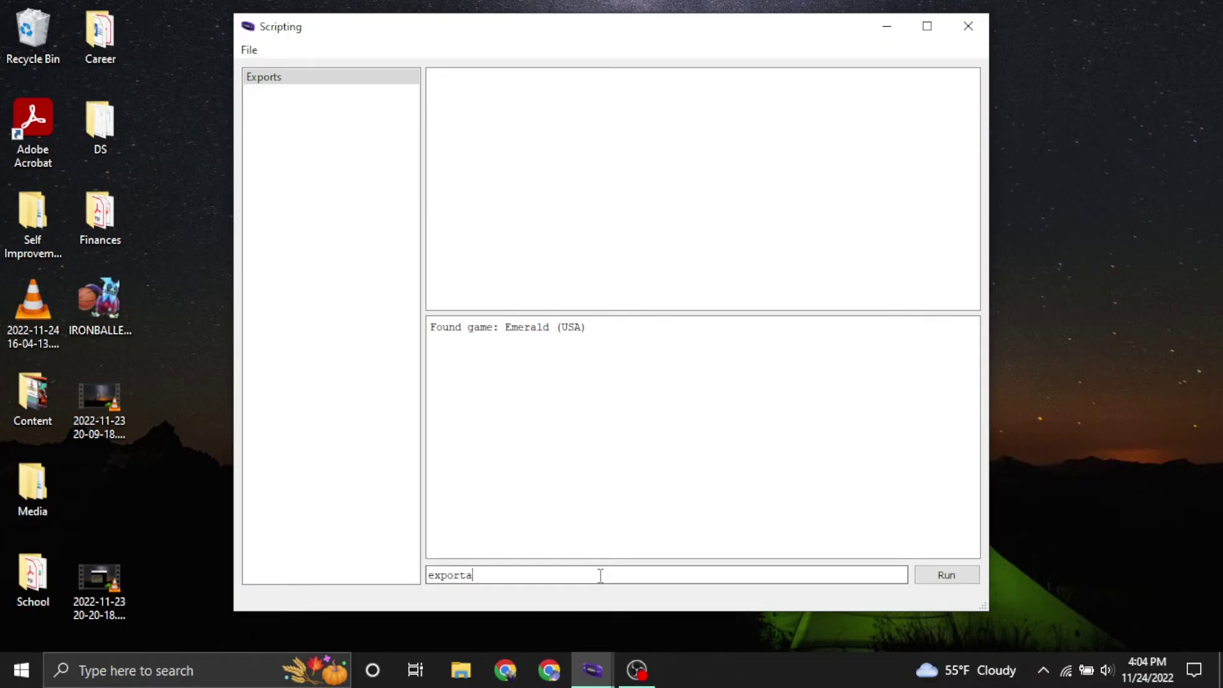
pyautogui.write('exportall()')
pyautogui.press('Return')
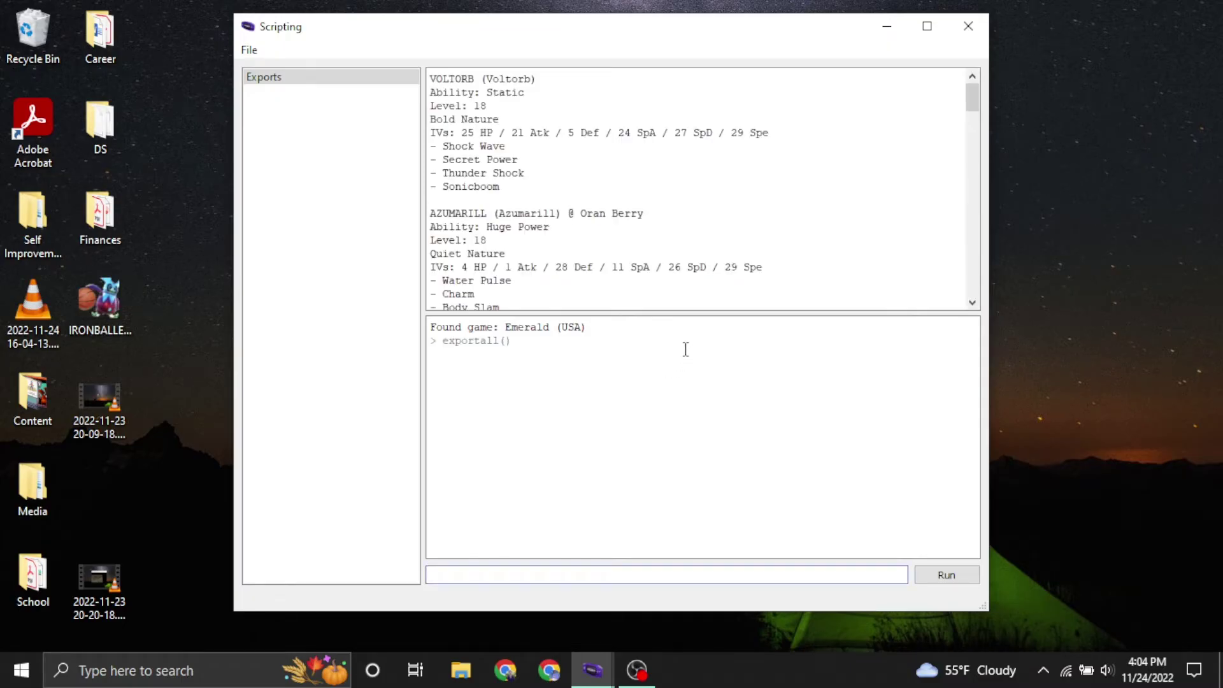
pyautogui.click(644, 234)
pyautogui.hotkey('ctrl', 'a')
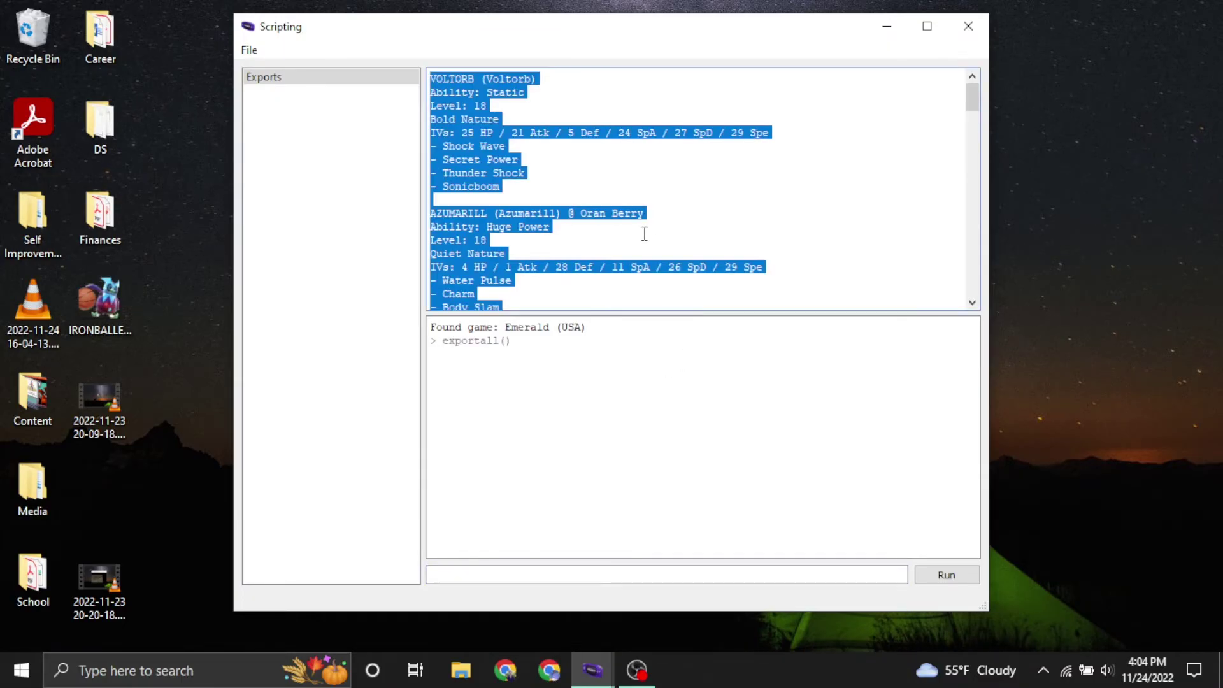
# Switch to the Pokémon Damage Calculator in Chrome and import the copied Pokémon export as custom sets.
pyautogui.click(553, 672)
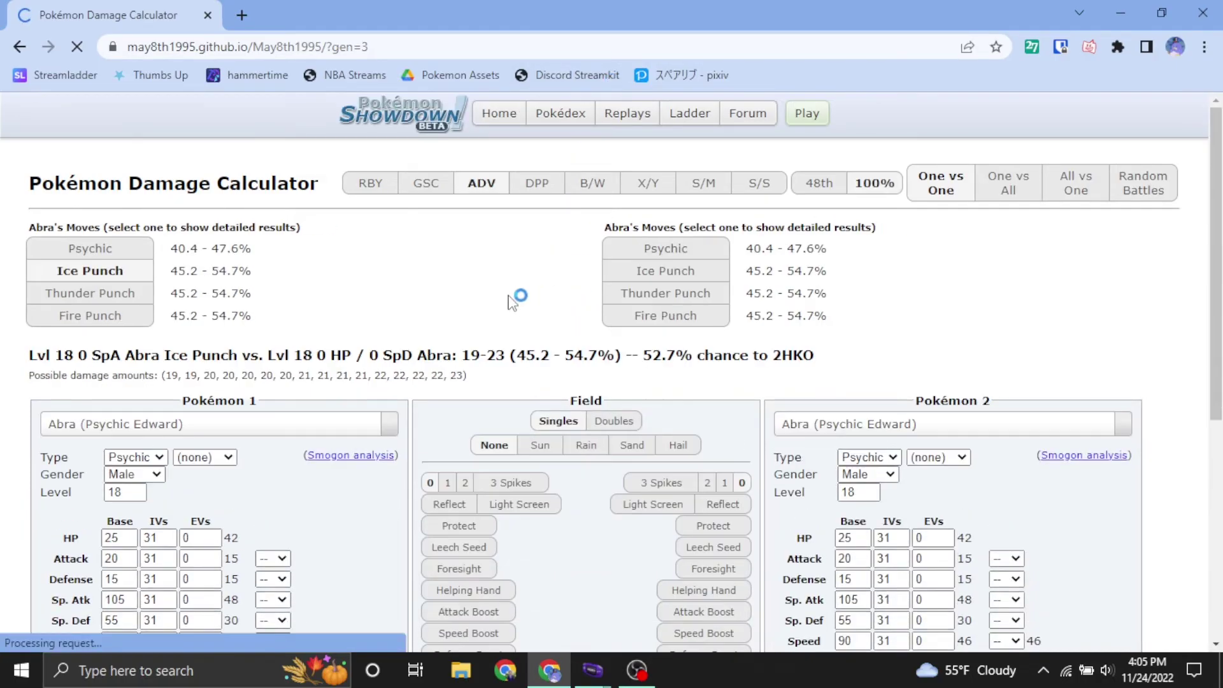
pyautogui.scroll(-6, 347, 327)
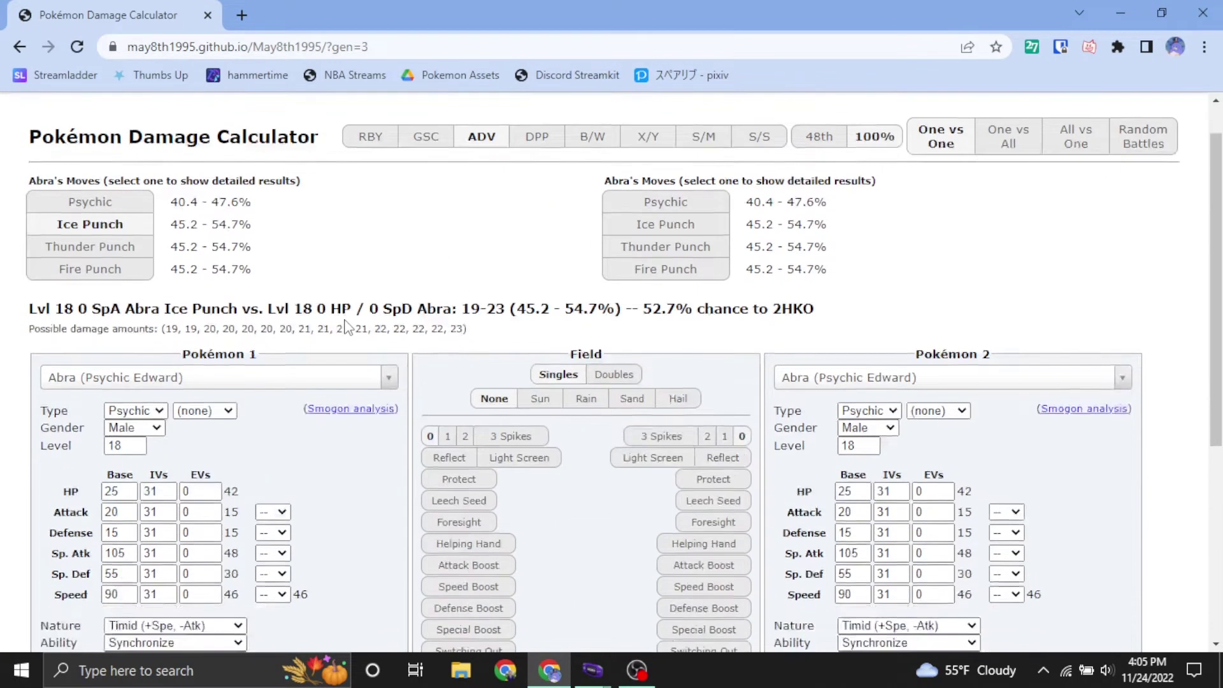
pyautogui.scroll(4, 347, 327)
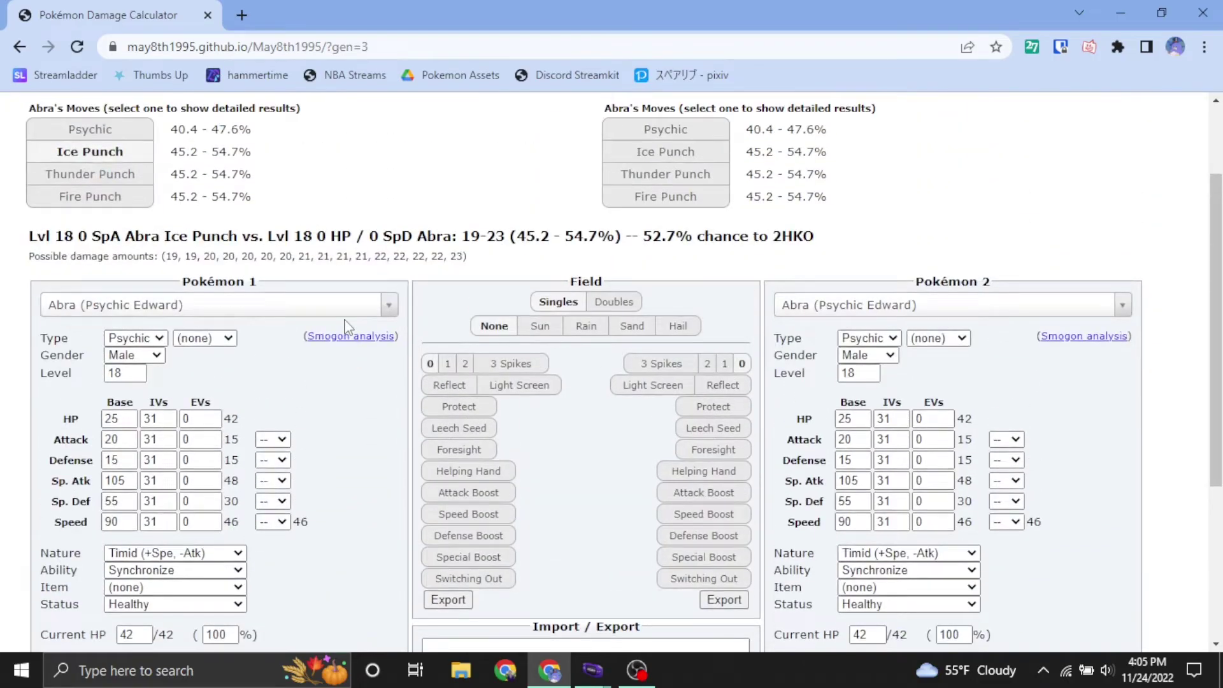
pyautogui.scroll(1, 285, 253)
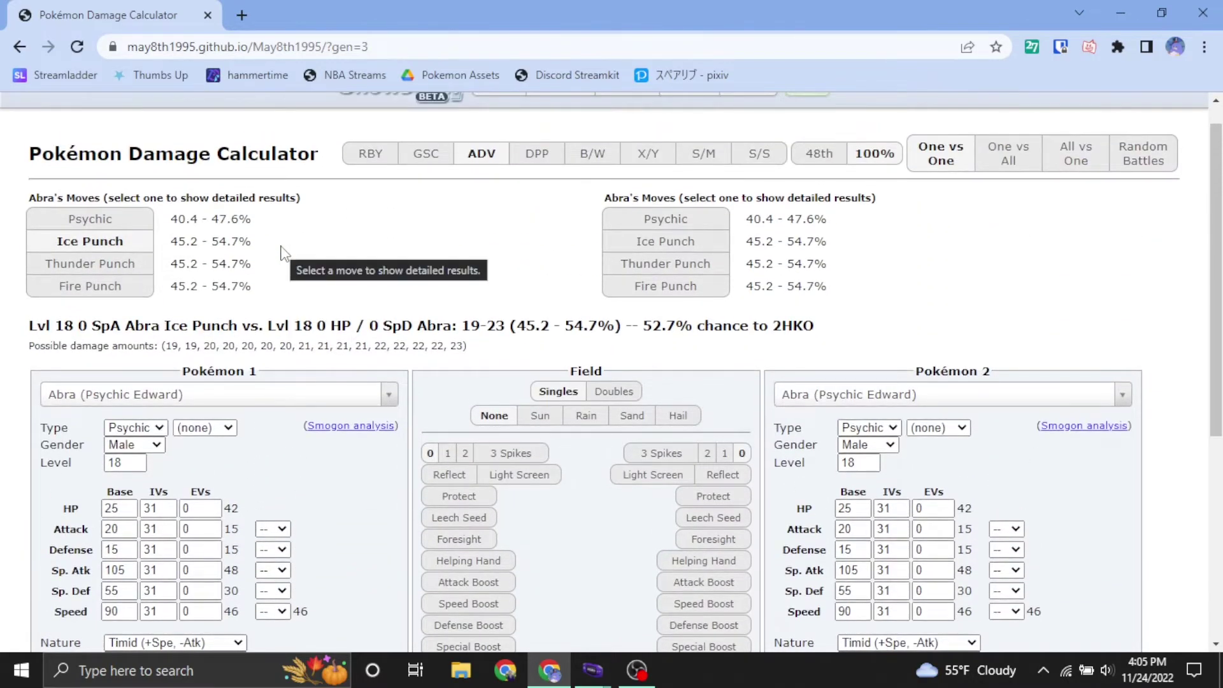
pyautogui.scroll(-2, 284, 254)
pyautogui.scroll(2, 284, 254)
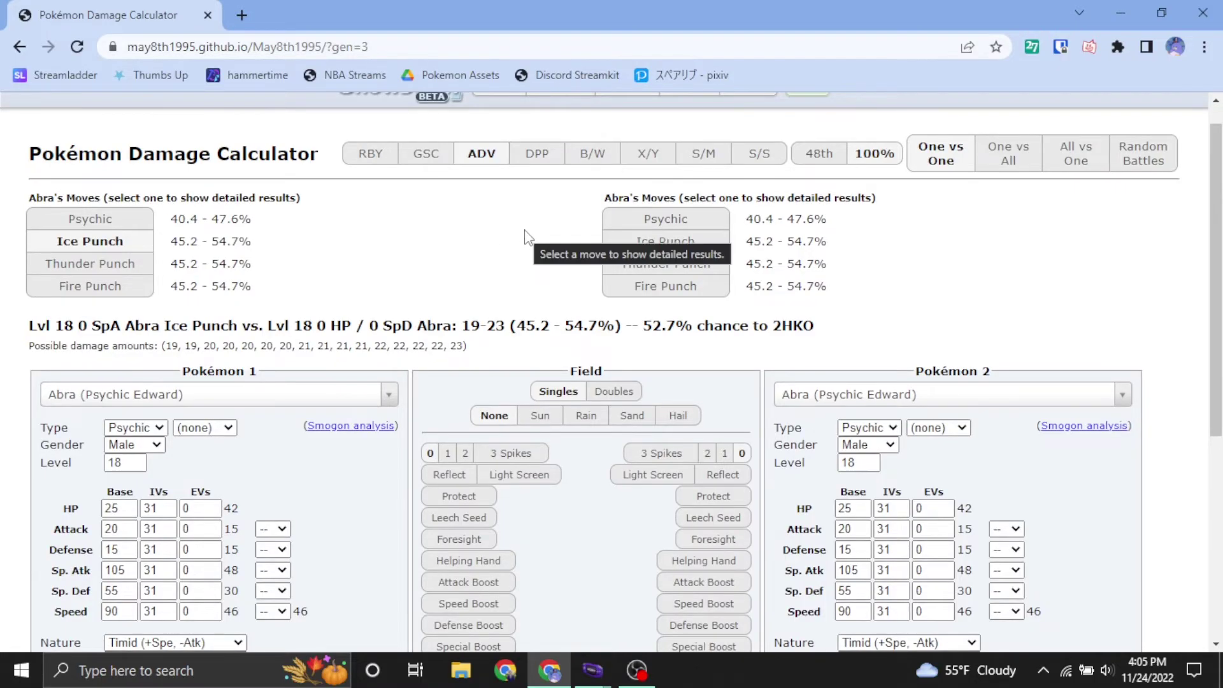
pyautogui.scroll(-5, 529, 238)
pyautogui.click(472, 432)
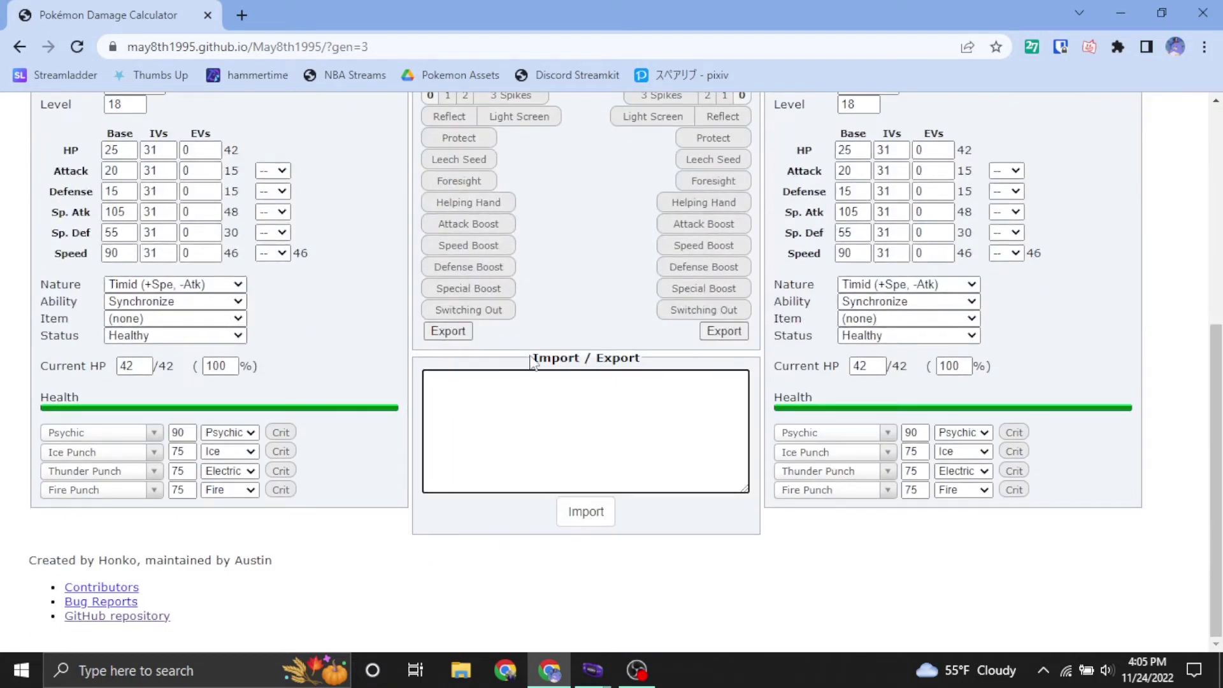
pyautogui.hotkey('ctrl', 'v')
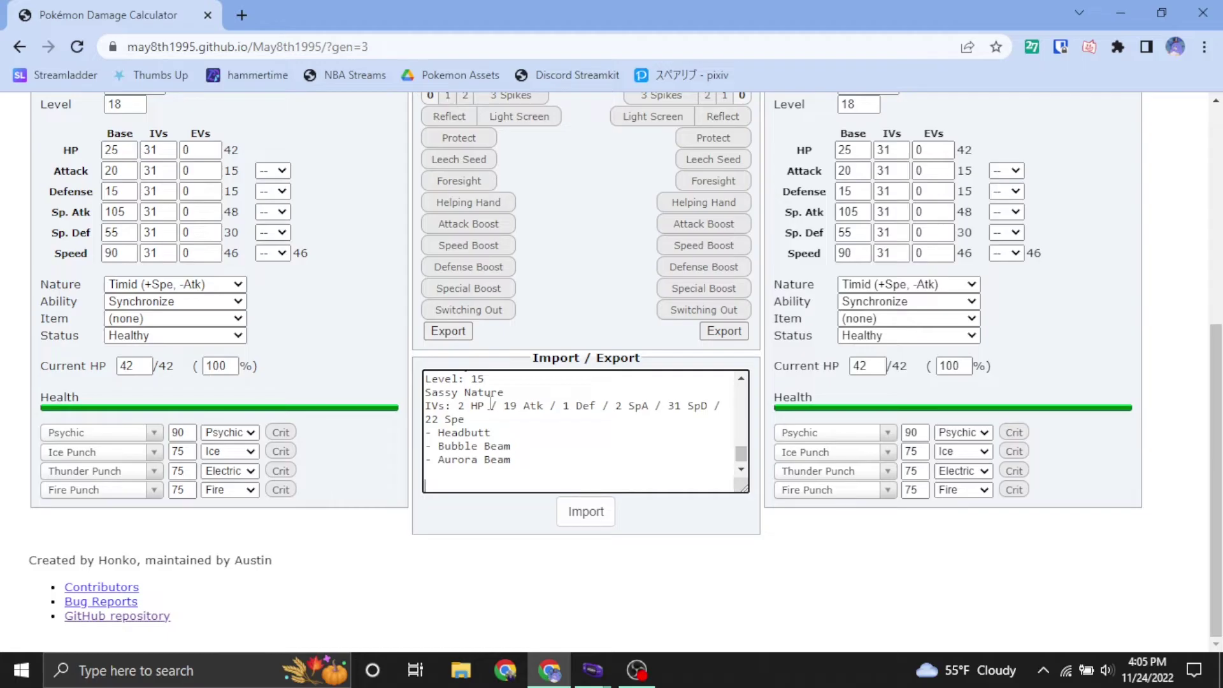
pyautogui.click(577, 515)
pyautogui.click(767, 147)
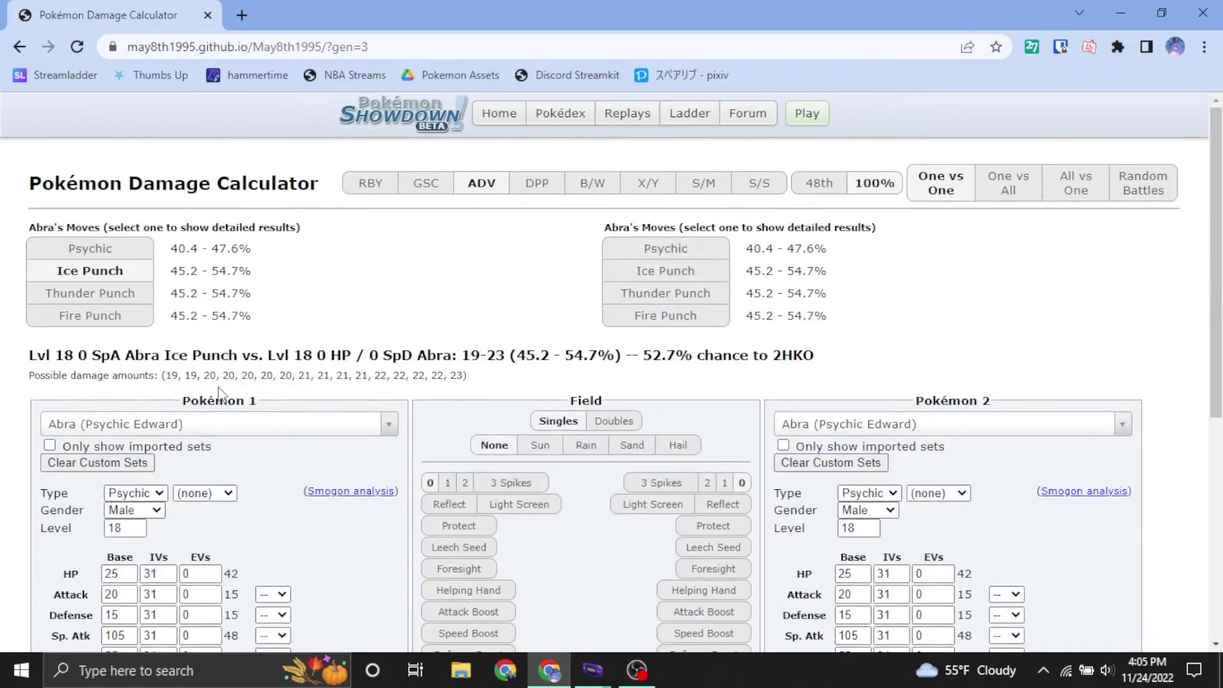
# Set Pokémon 1 to the imported SUNFLORA set with Attack Boost on, and restrict its list to imported sets.
pyautogui.click(446, 610)
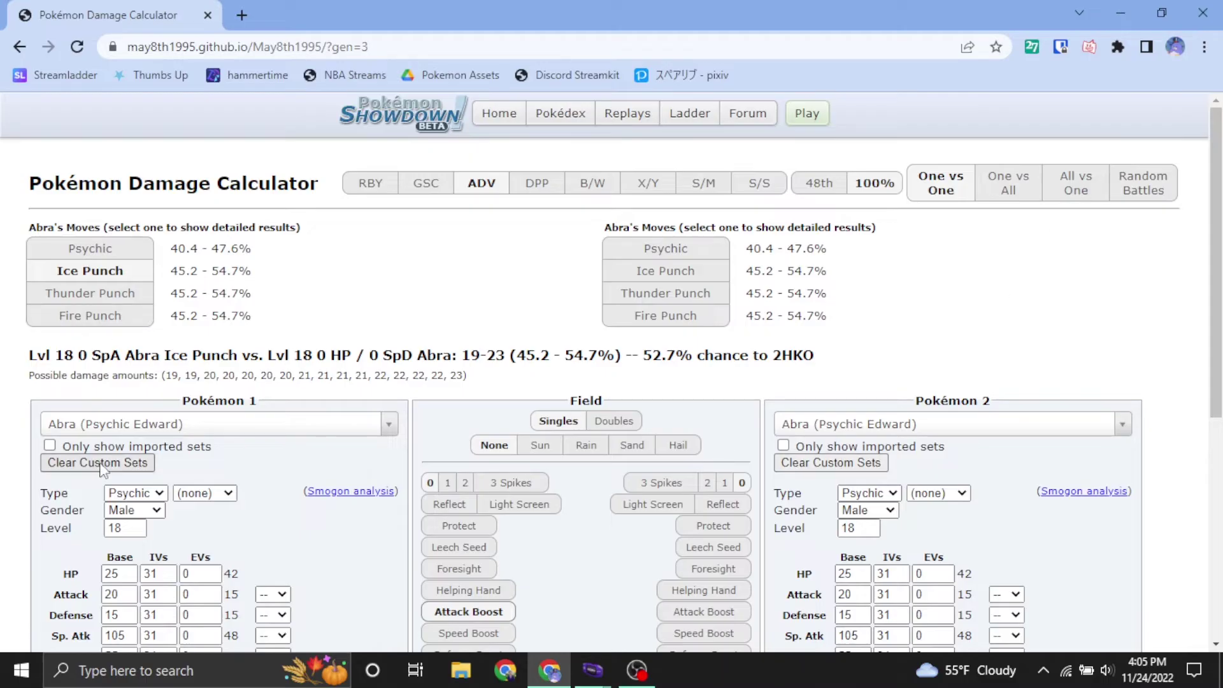
pyautogui.click(50, 434)
pyautogui.write('sunfl')
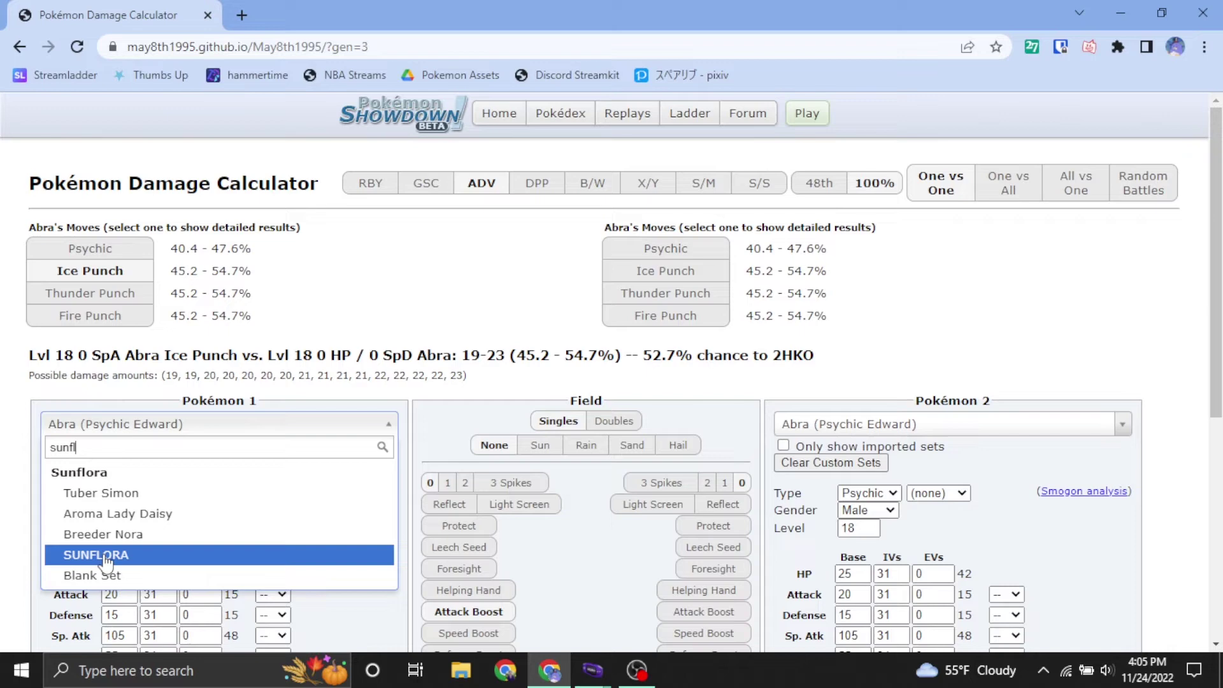
pyautogui.click(73, 556)
pyautogui.click(50, 445)
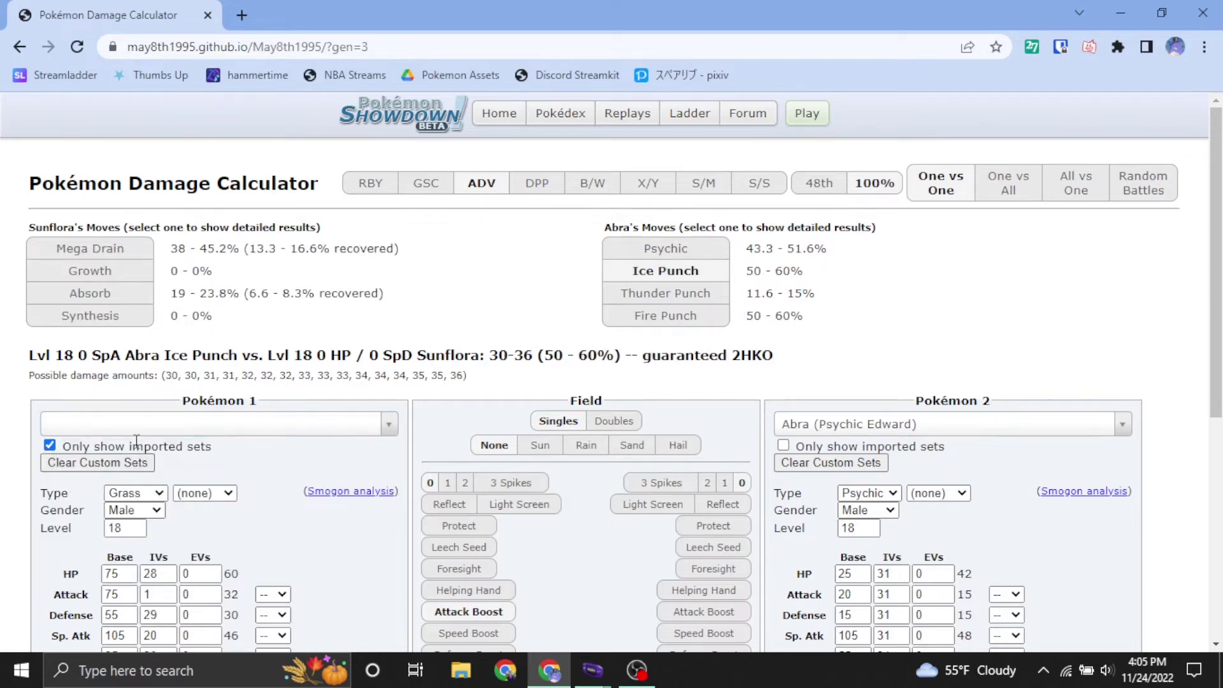
# Set Pokémon 2 to Leader Brawly's Hitmonlee.
pyautogui.click(902, 426)
pyautogui.write('br')
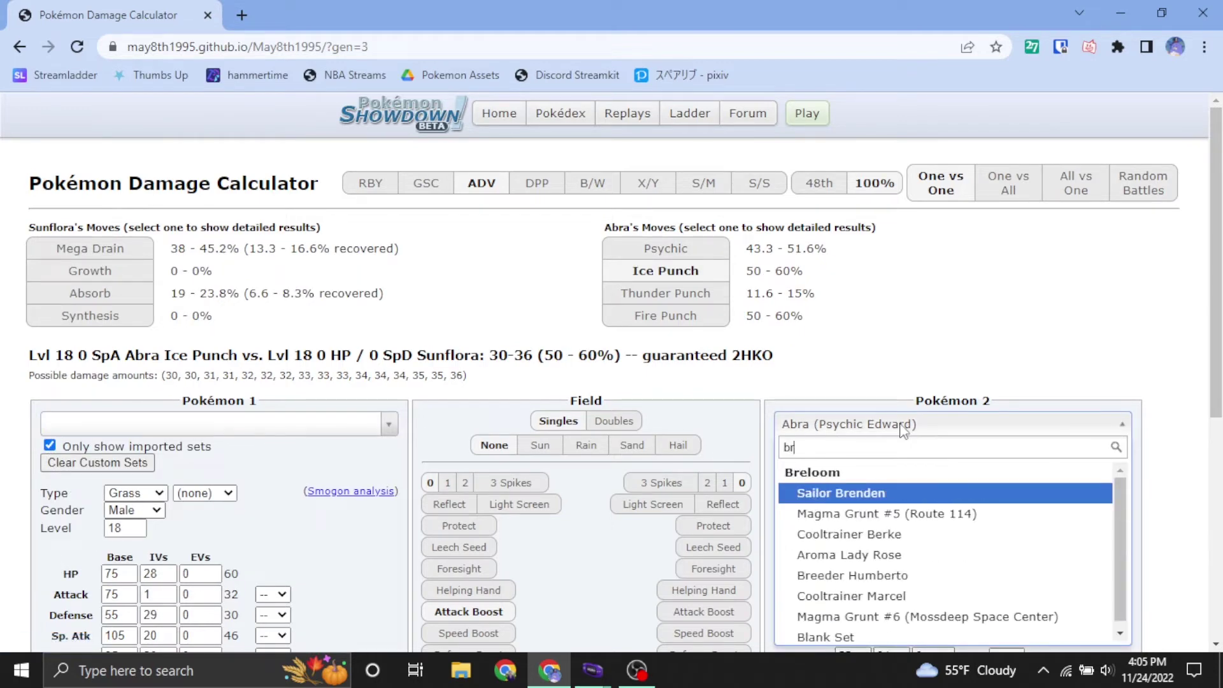
pyautogui.press('BackSpace')
pyautogui.press('BackSpace')
pyautogui.write('hitmon')
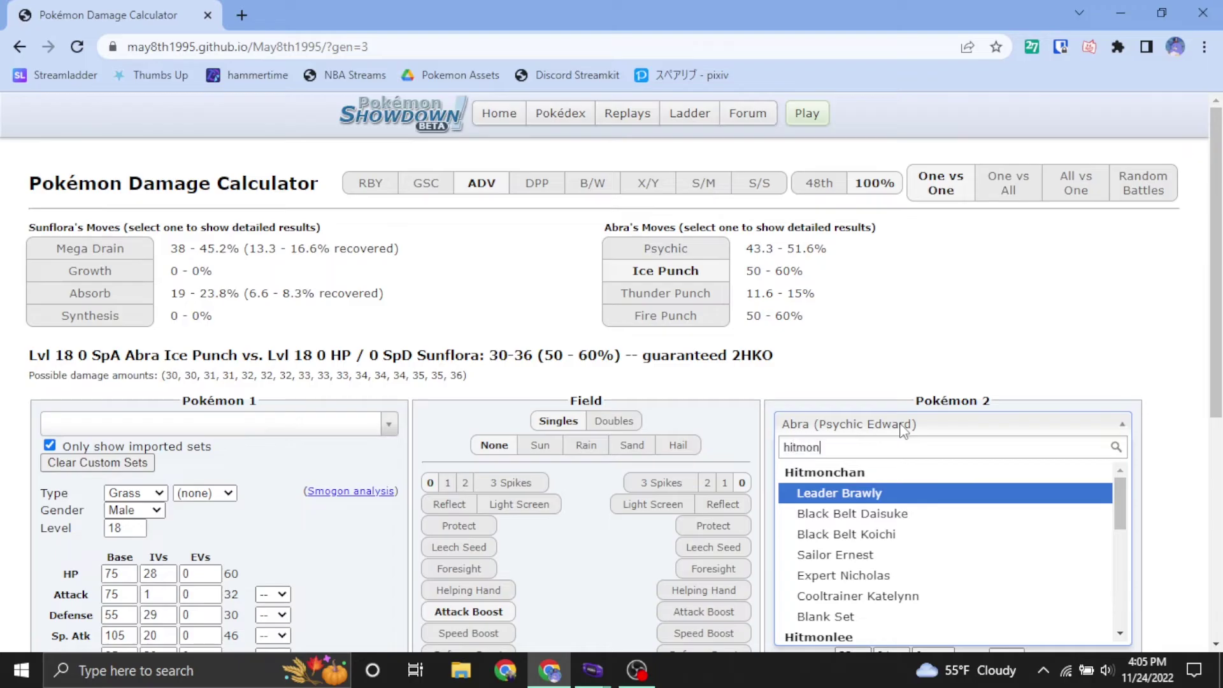
pyautogui.write('le')
pyautogui.press('Return')
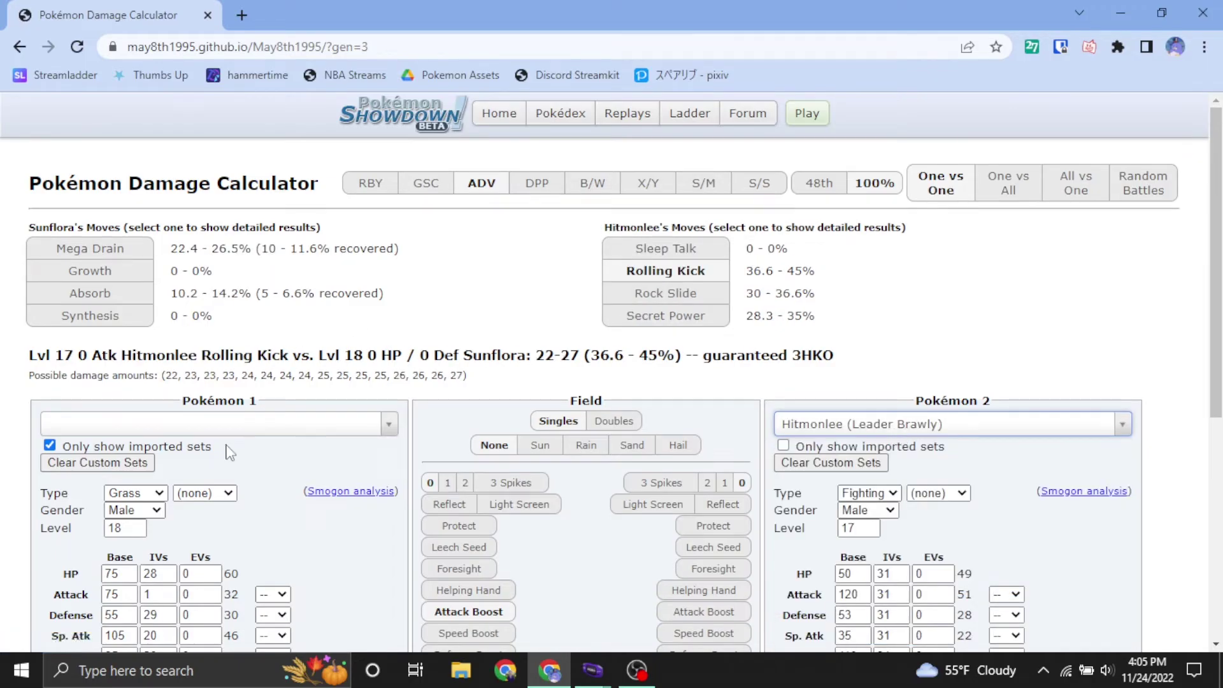
# Set the level of Pokémon 1 to 21 and review the recalculated matchup against Hitmonlee.
pyautogui.click(123, 528)
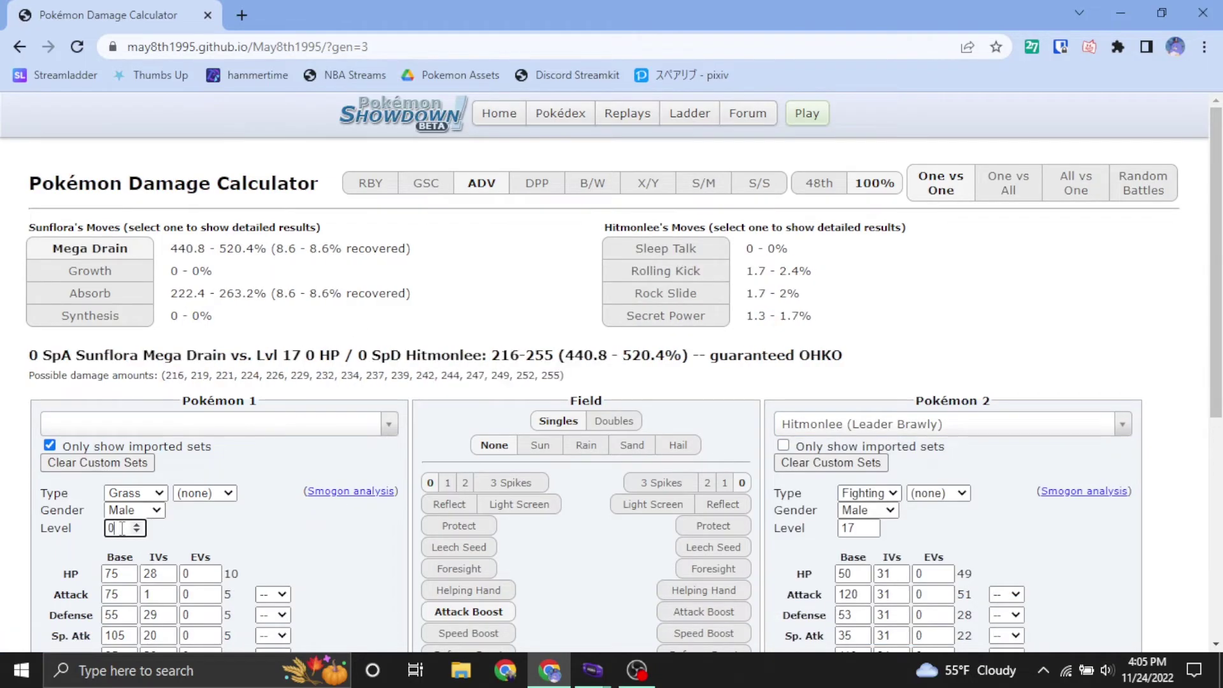
pyautogui.write('21')
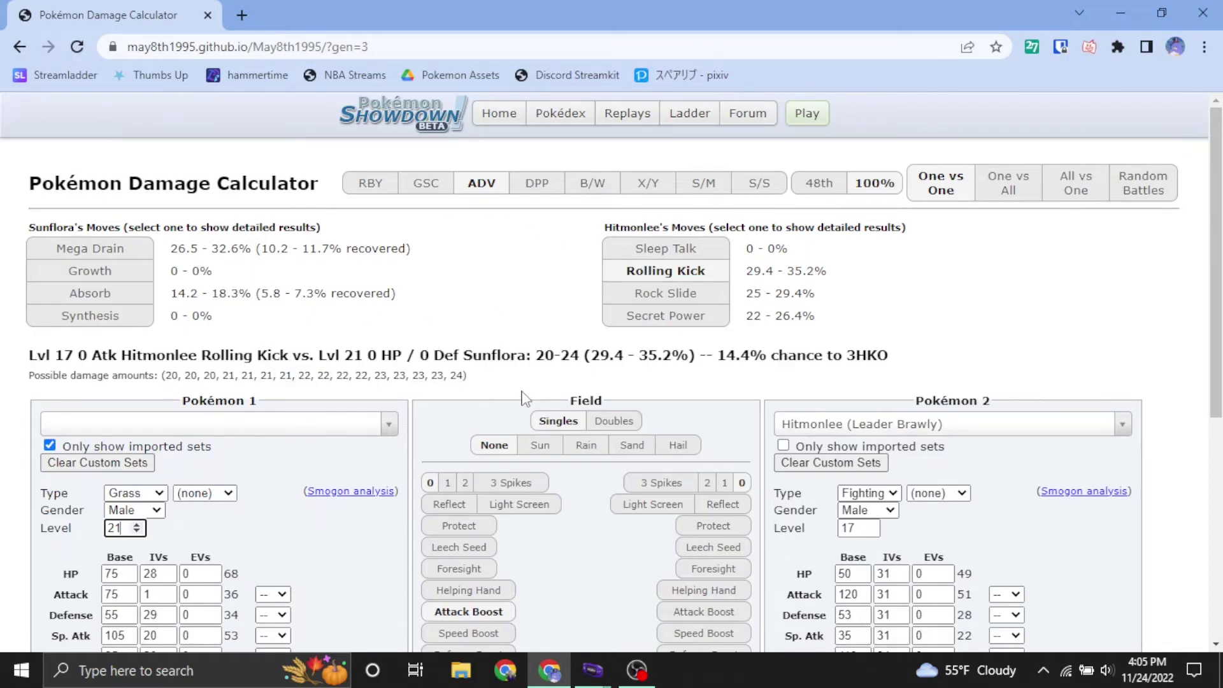
pyautogui.scroll(-1, 522, 399)
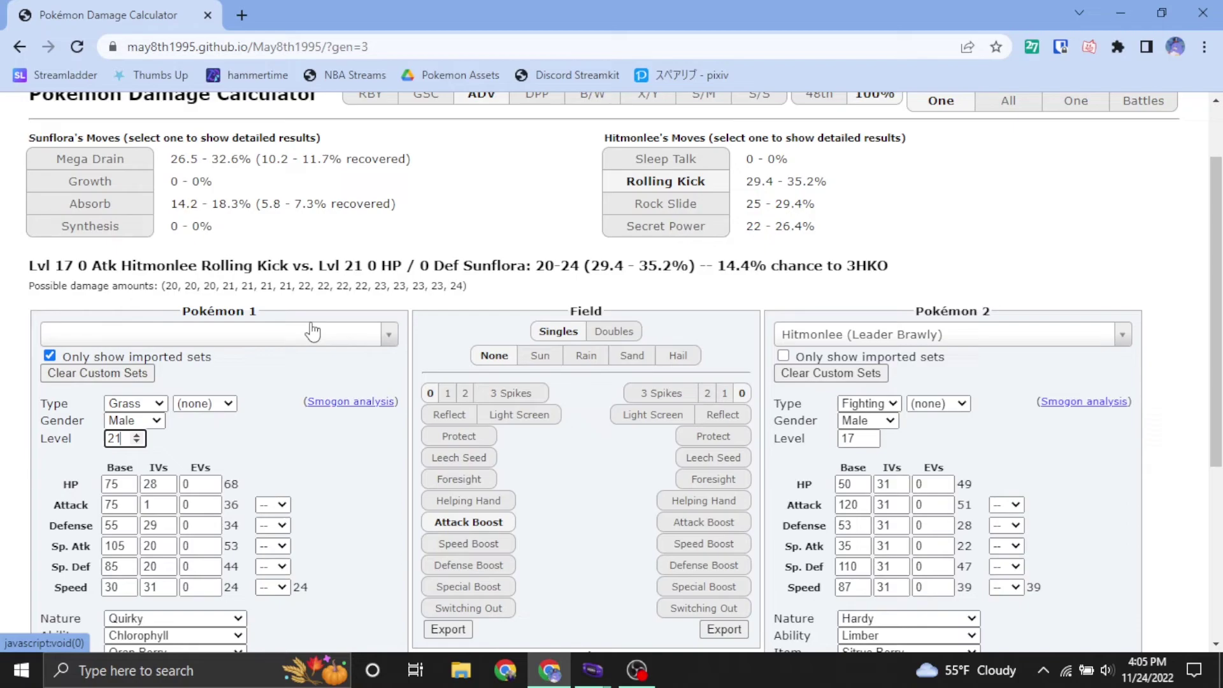
pyautogui.scroll(1, 321, 479)
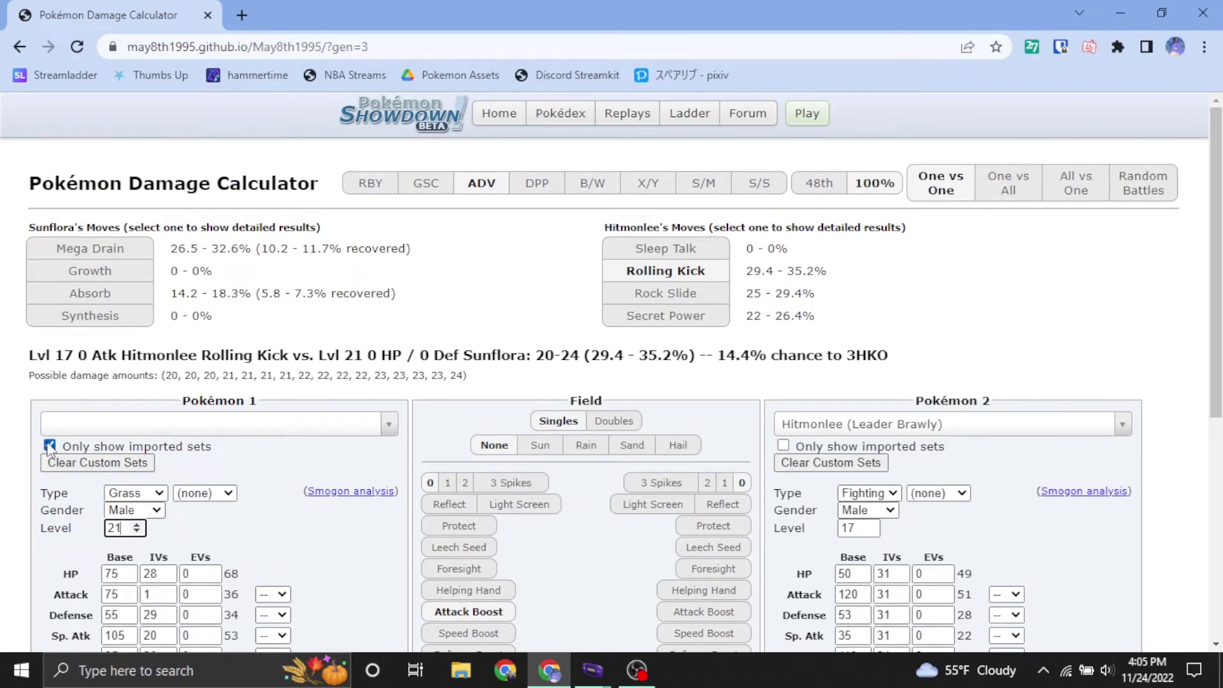
# Look through the list of imported sets available for Pokémon 1, from Azumarill to Voltorb.
pyautogui.click(102, 423)
pyautogui.scroll(-1, 136, 494)
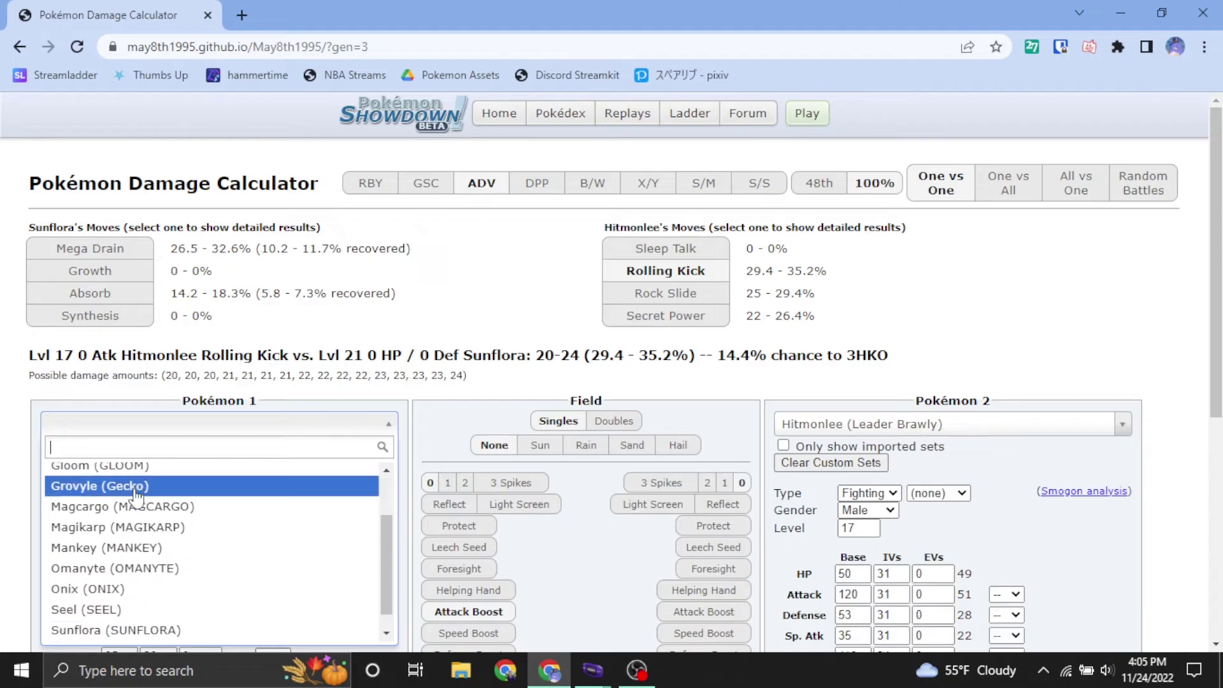
pyautogui.scroll(2, 235, 589)
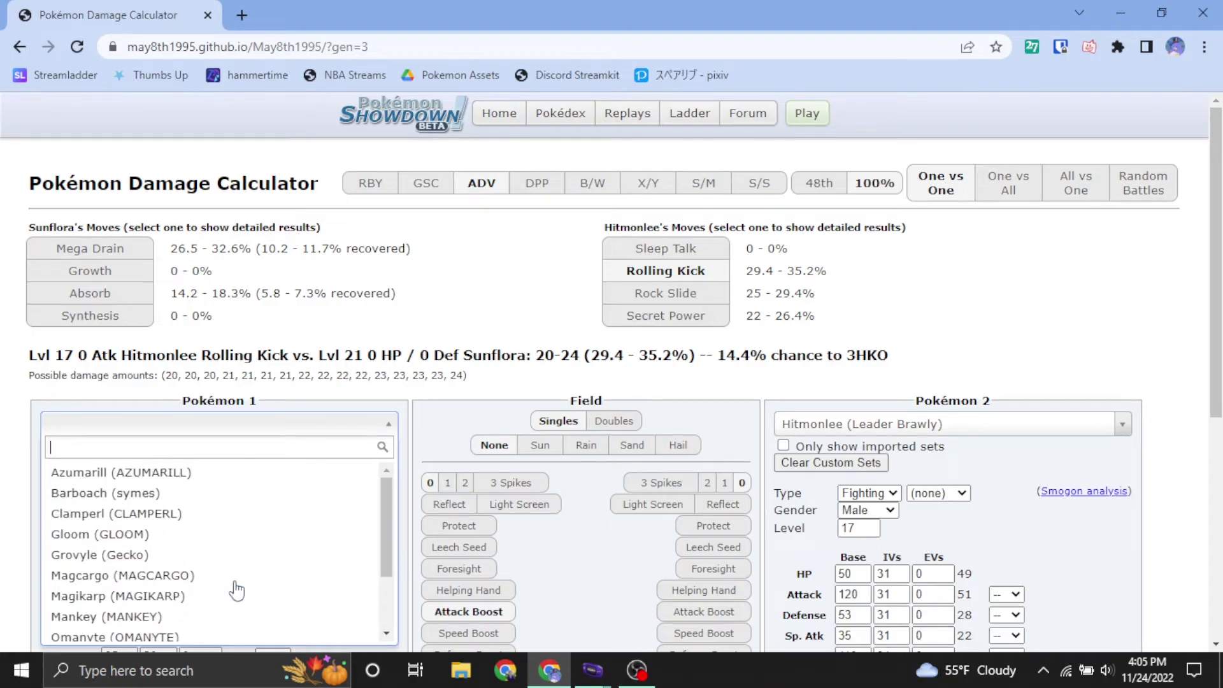
pyautogui.scroll(-3, 234, 560)
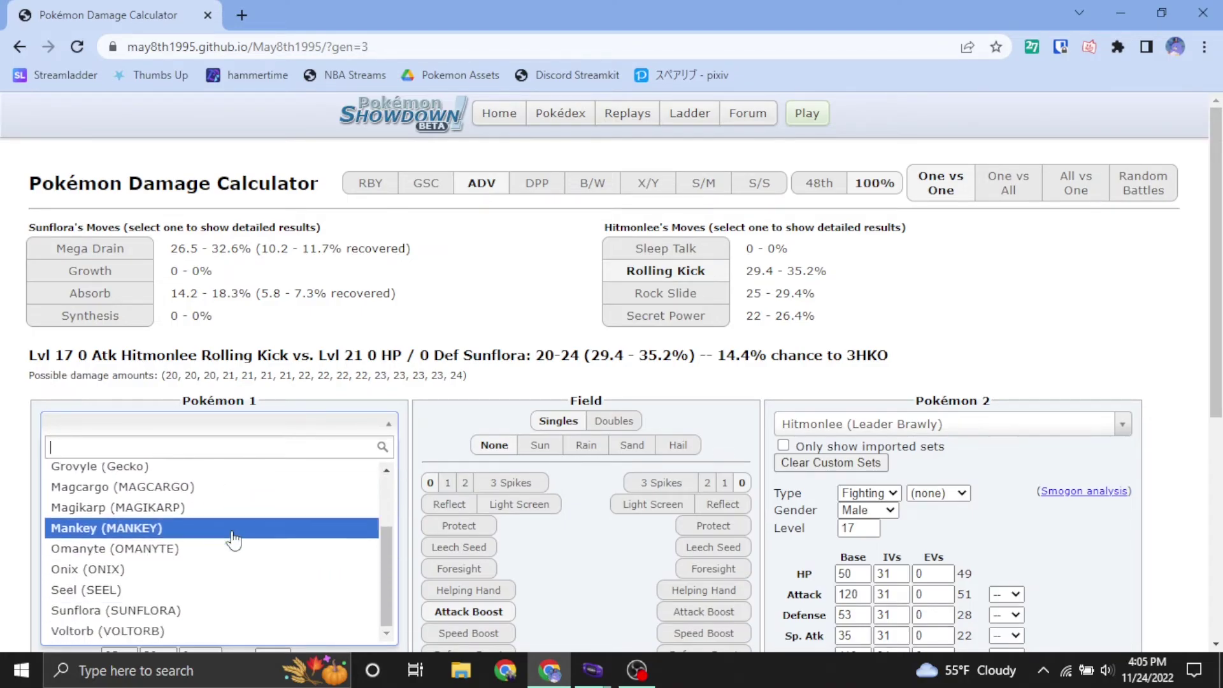
pyautogui.scroll(3, 235, 540)
pyautogui.scroll(-3, 246, 504)
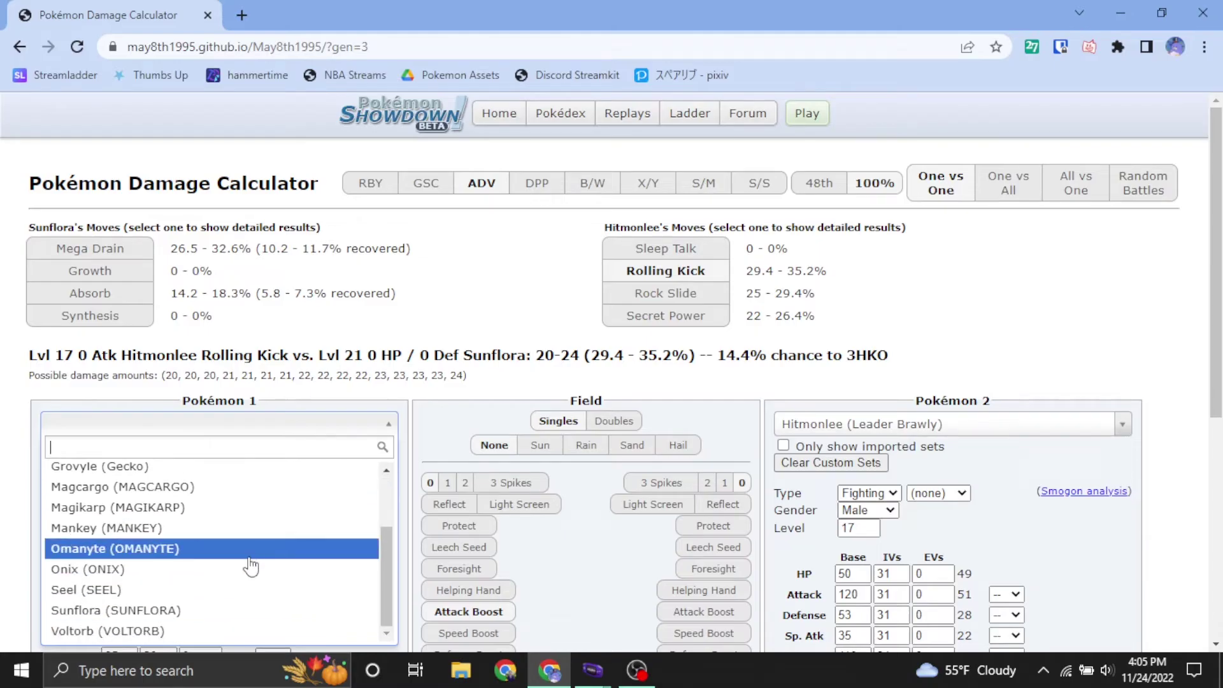
pyautogui.scroll(3, 246, 568)
pyautogui.click(374, 353)
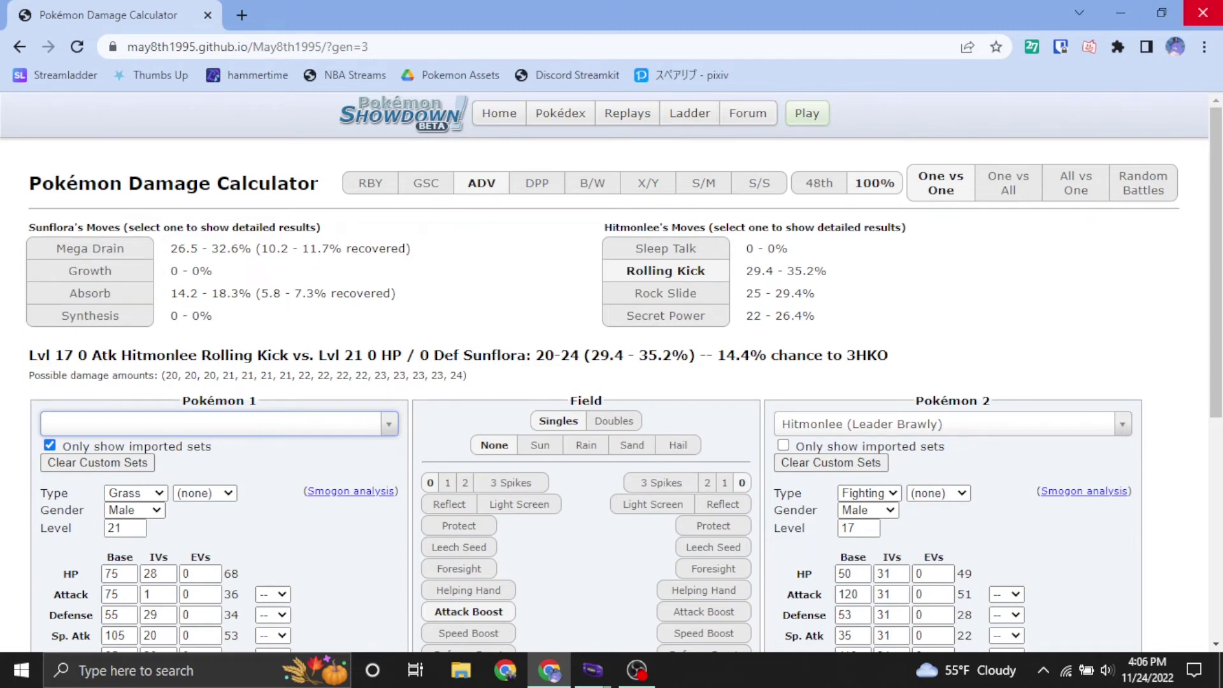
# Close the damage calculator's browser window and the mGBA scripting window to return to the desktop.
pyautogui.click(1191, 7)
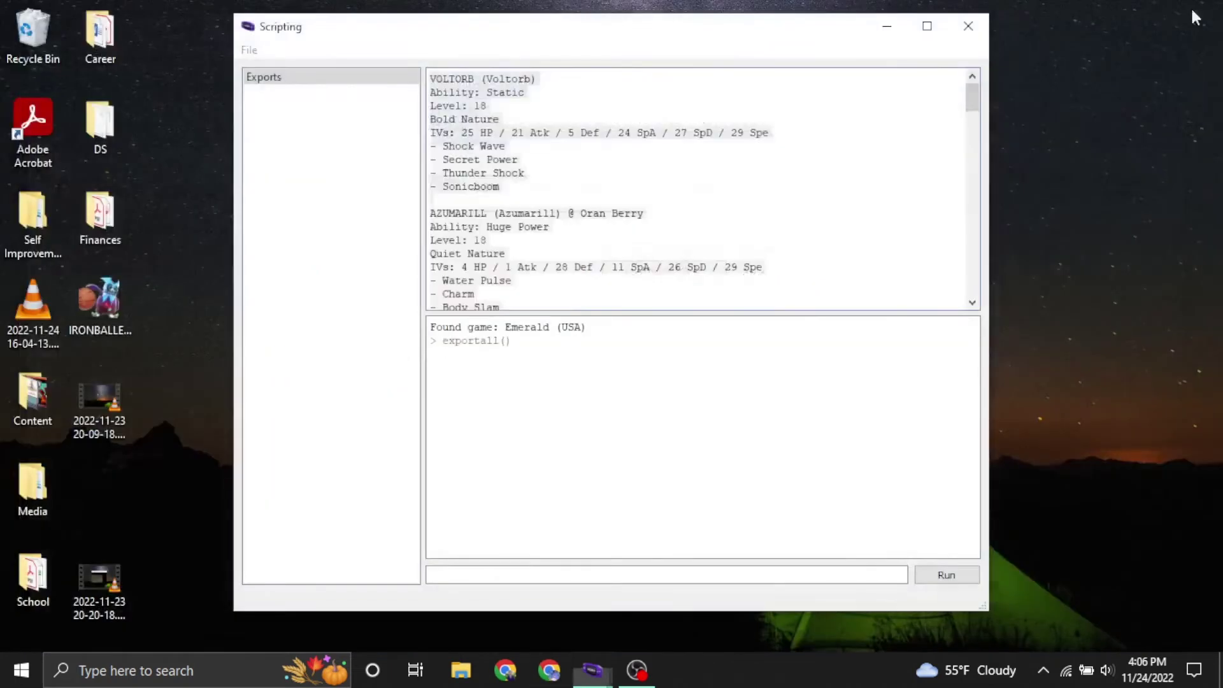
pyautogui.click(968, 25)
pyautogui.click(814, 185)
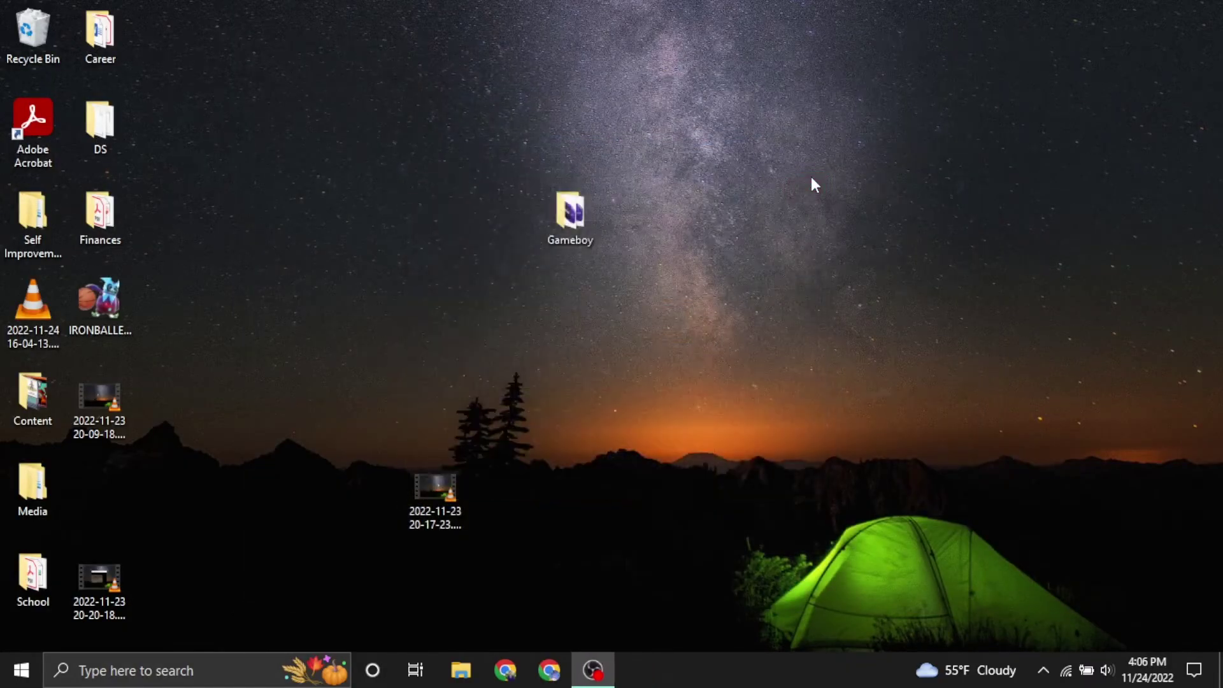
# Launch EKHeX.exe and open the save file EmeraldKaizo.sav from the Gameboy folder.
pyautogui.press('super')
pyautogui.write('ekhex')
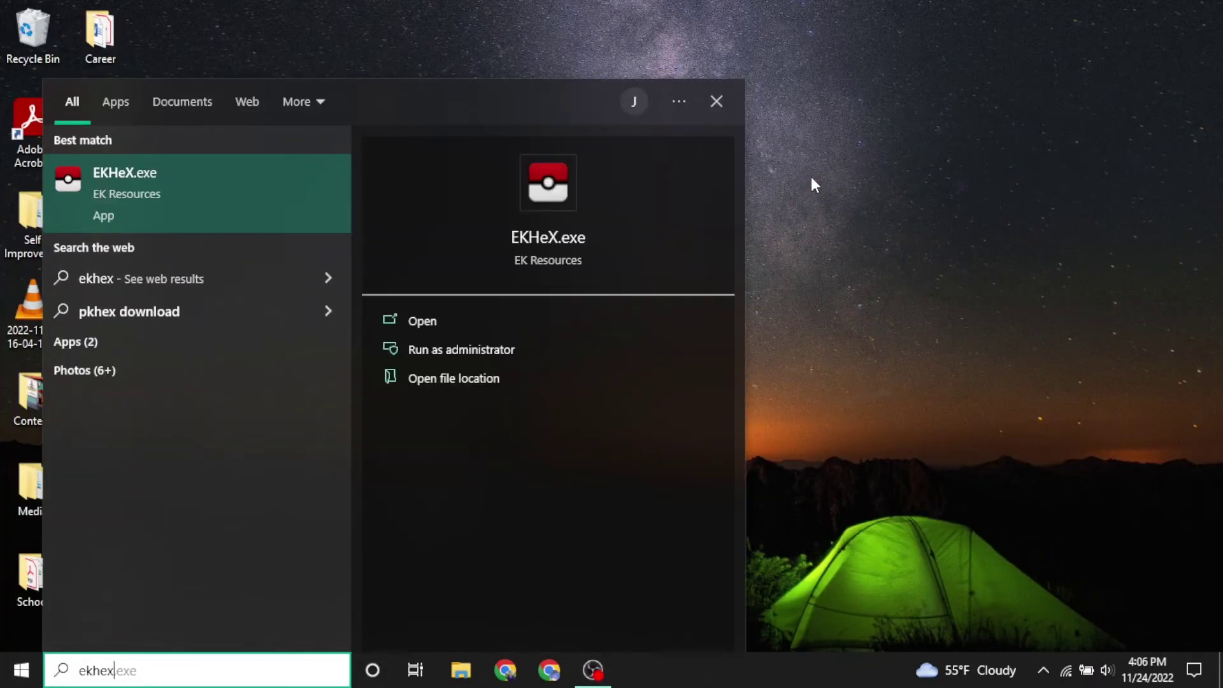
pyautogui.press('Return')
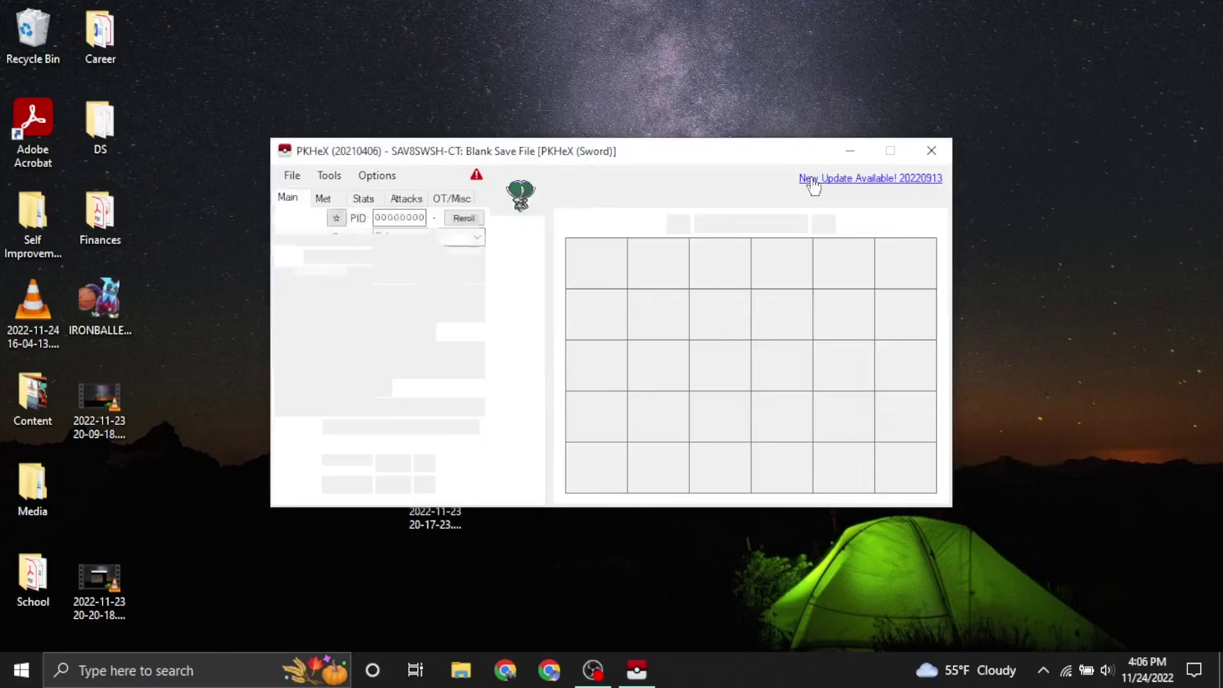
pyautogui.hotkey('ctrl', 'o')
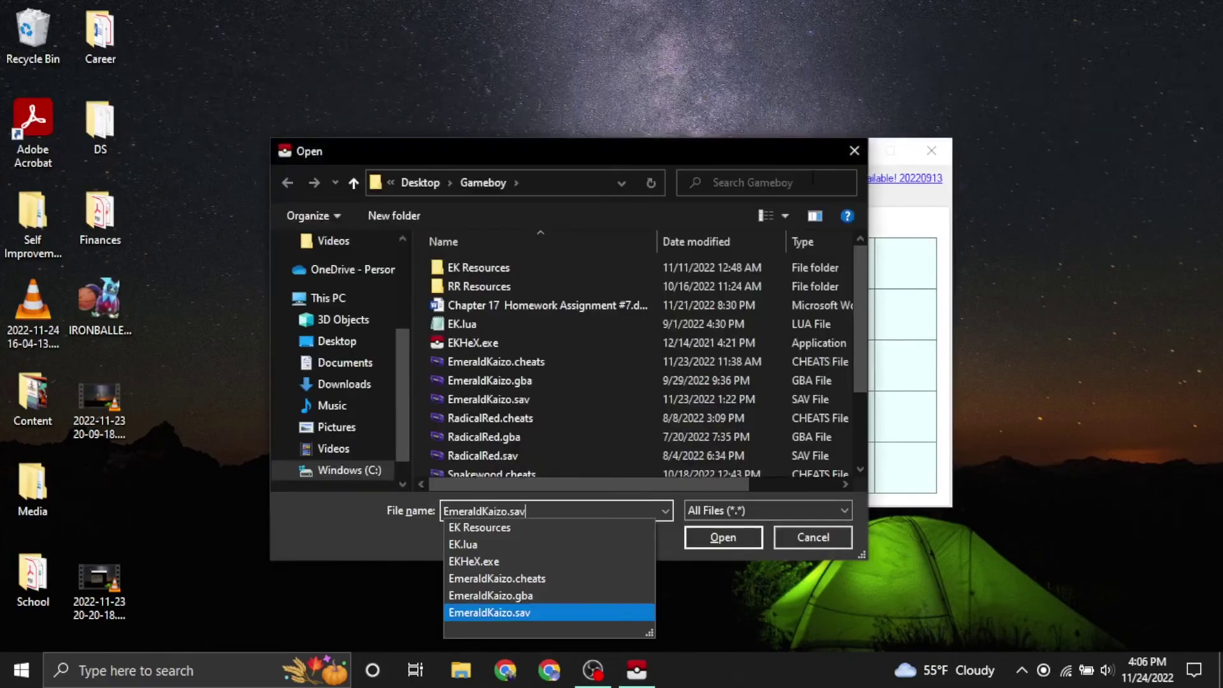
pyautogui.press('Return')
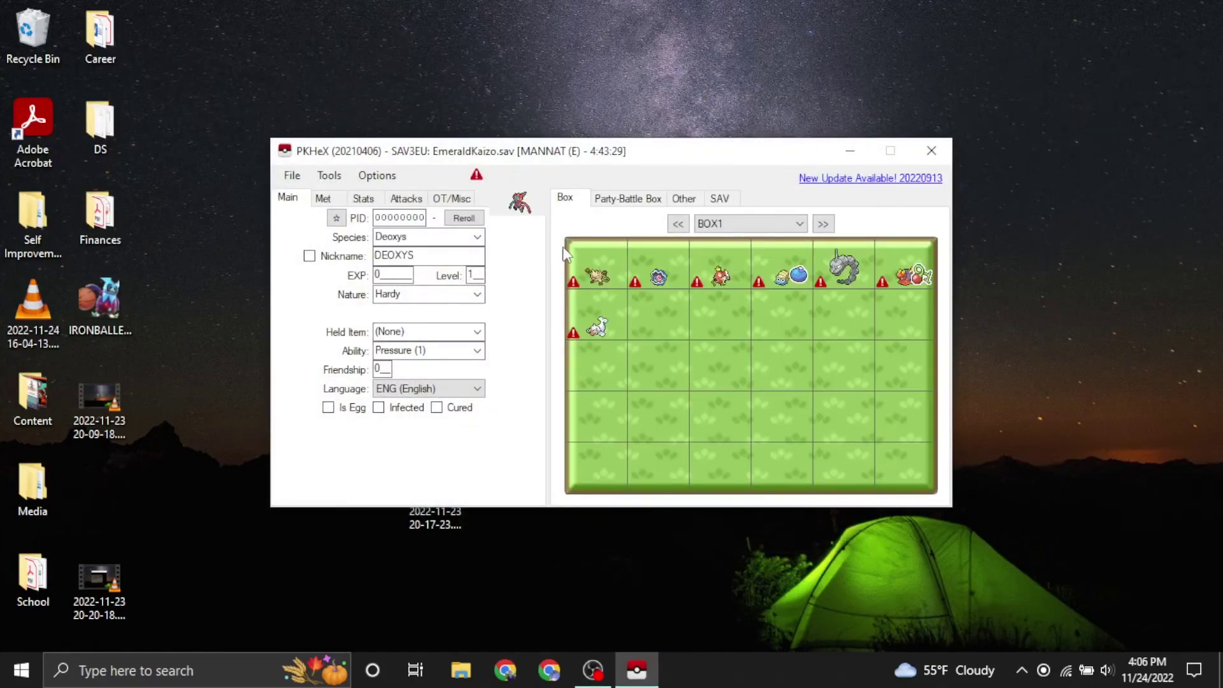
# View the party Pokémon and open the save's item inventory for editing.
pyautogui.click(631, 209)
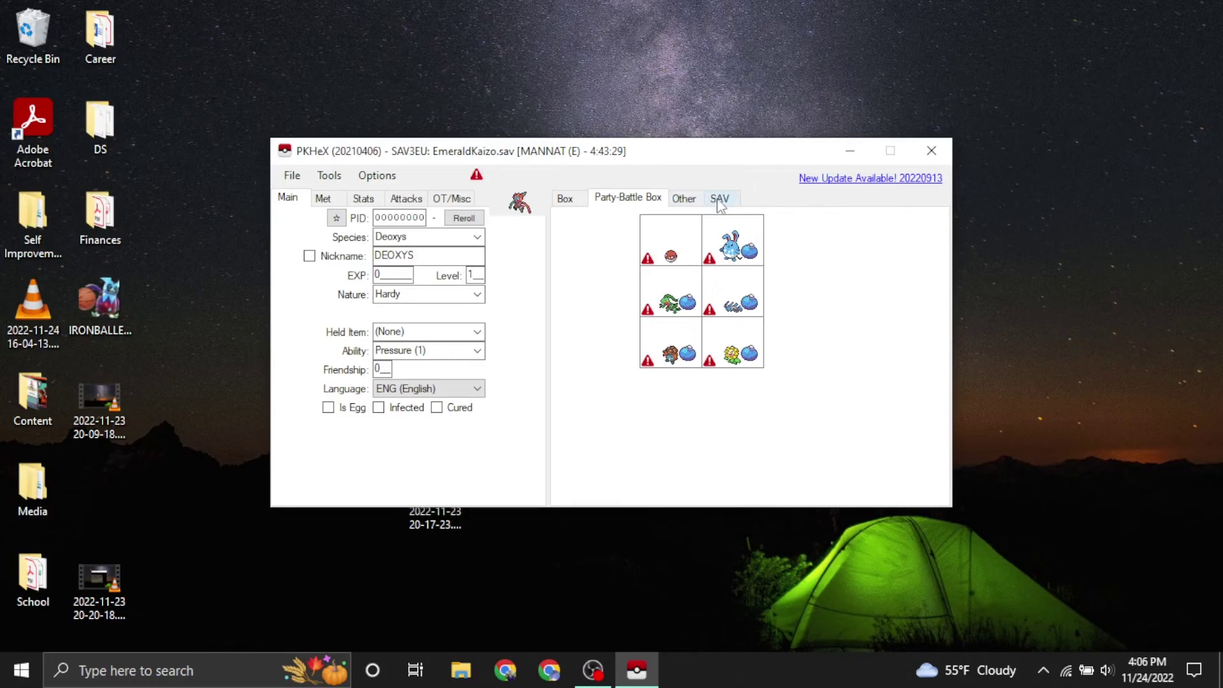
pyautogui.click(719, 198)
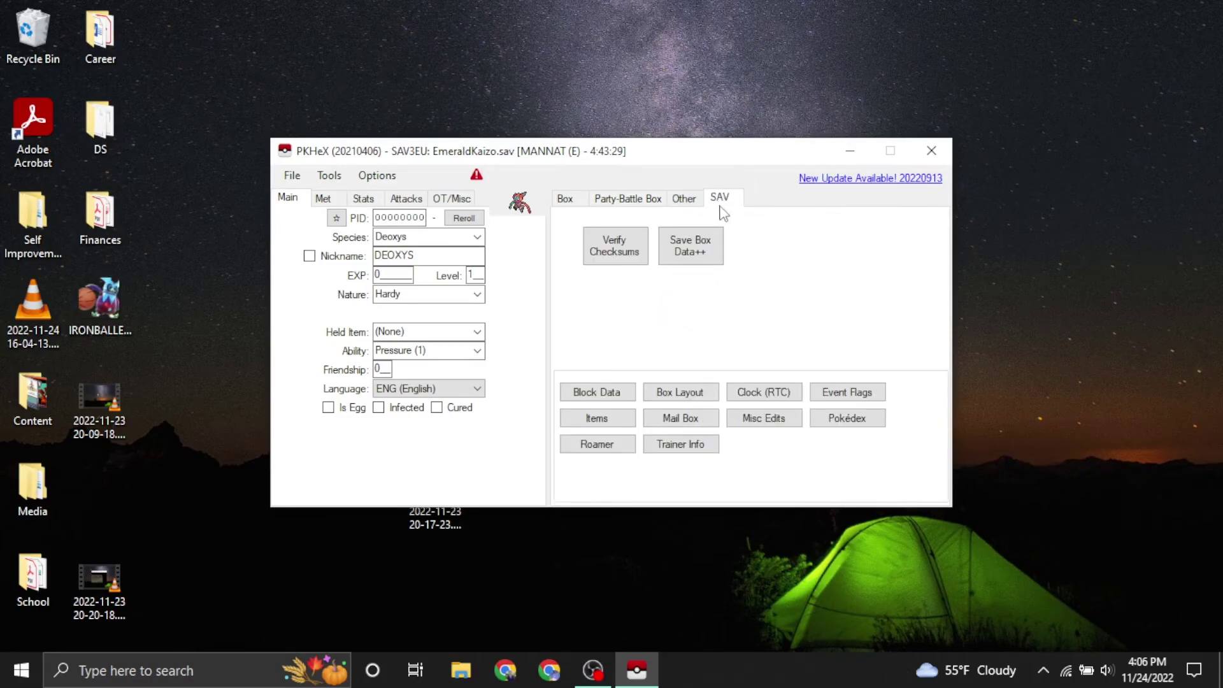
pyautogui.click(622, 419)
pyautogui.scroll(-1, 517, 290)
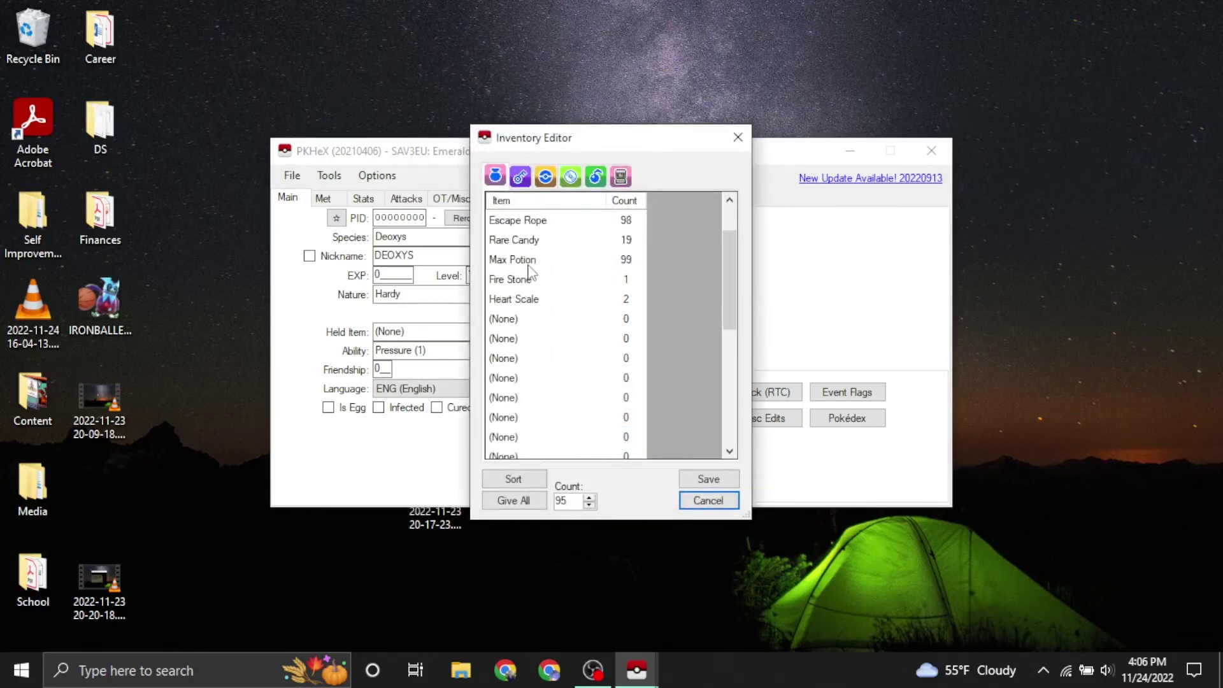
pyautogui.scroll(1, 531, 257)
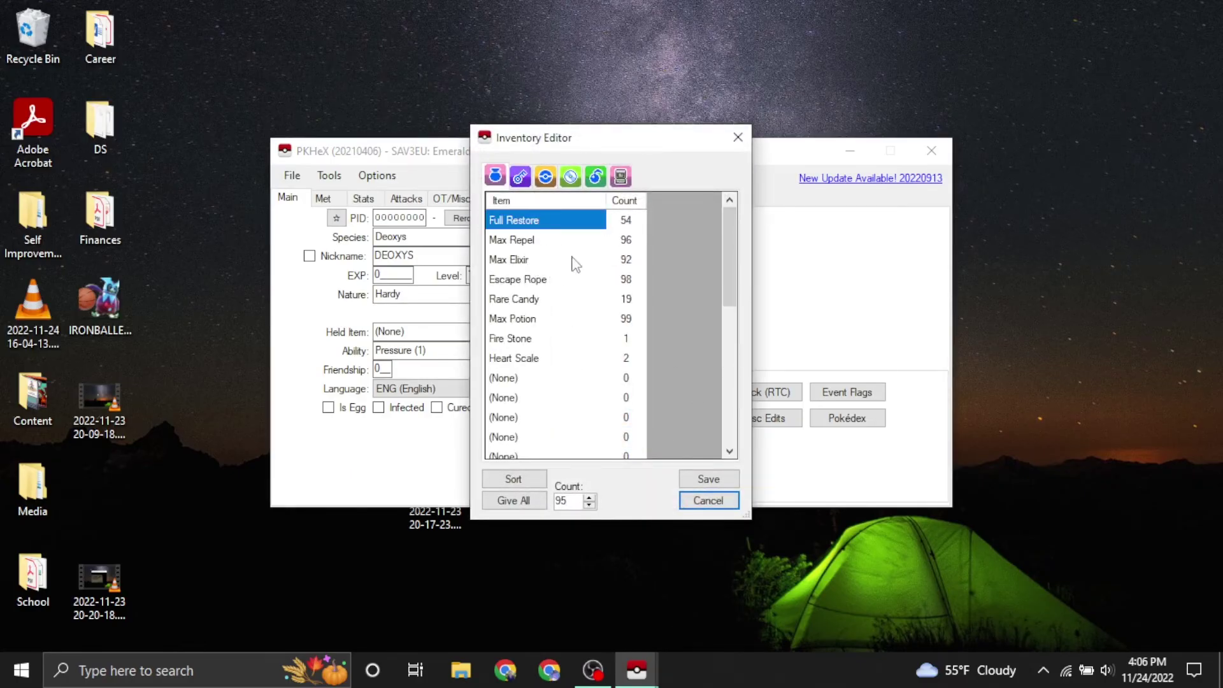
# Examine the filled and empty item slots in the general items pouch.
pyautogui.click(529, 223)
pyautogui.click(535, 340)
pyautogui.click(537, 381)
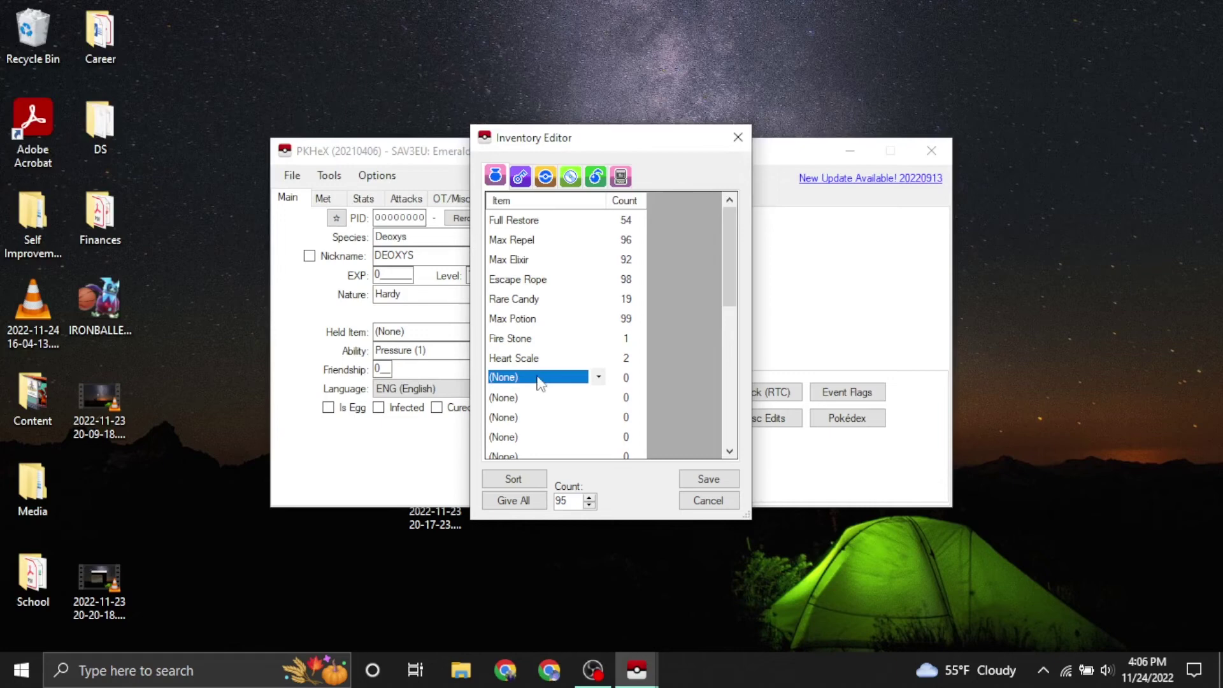
pyautogui.click(533, 242)
pyautogui.click(532, 224)
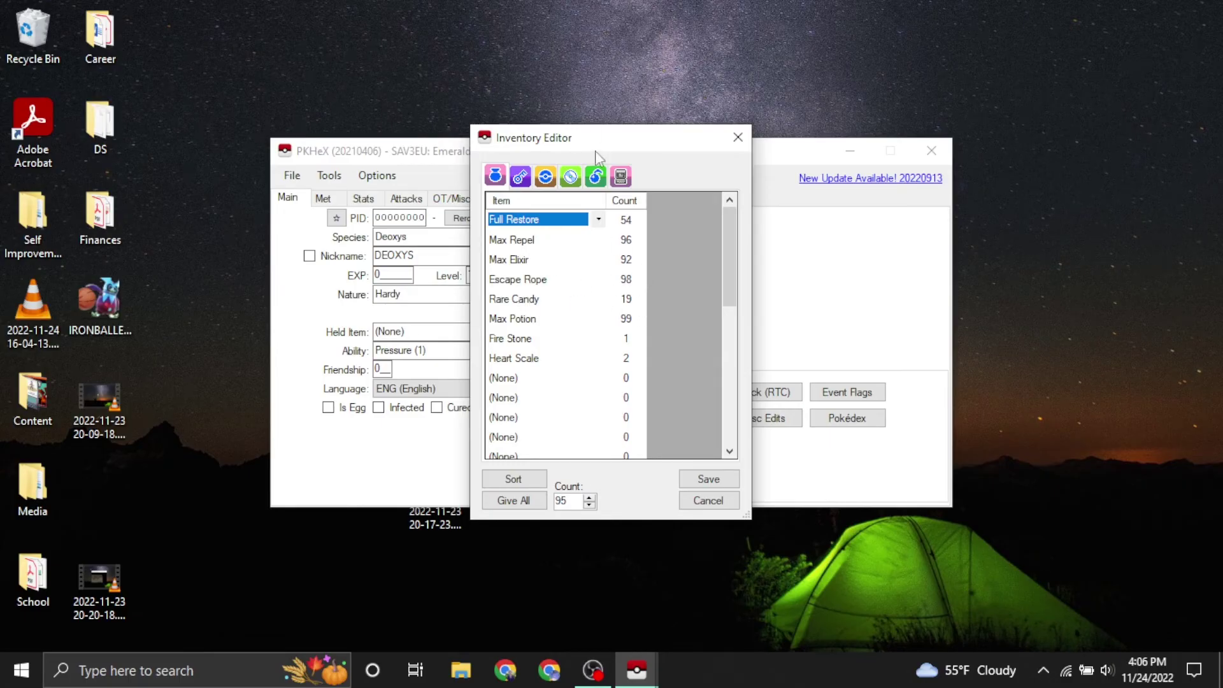
# Examine the contents of the PC items, berries and TM pouches in the inventory.
pyautogui.click(623, 179)
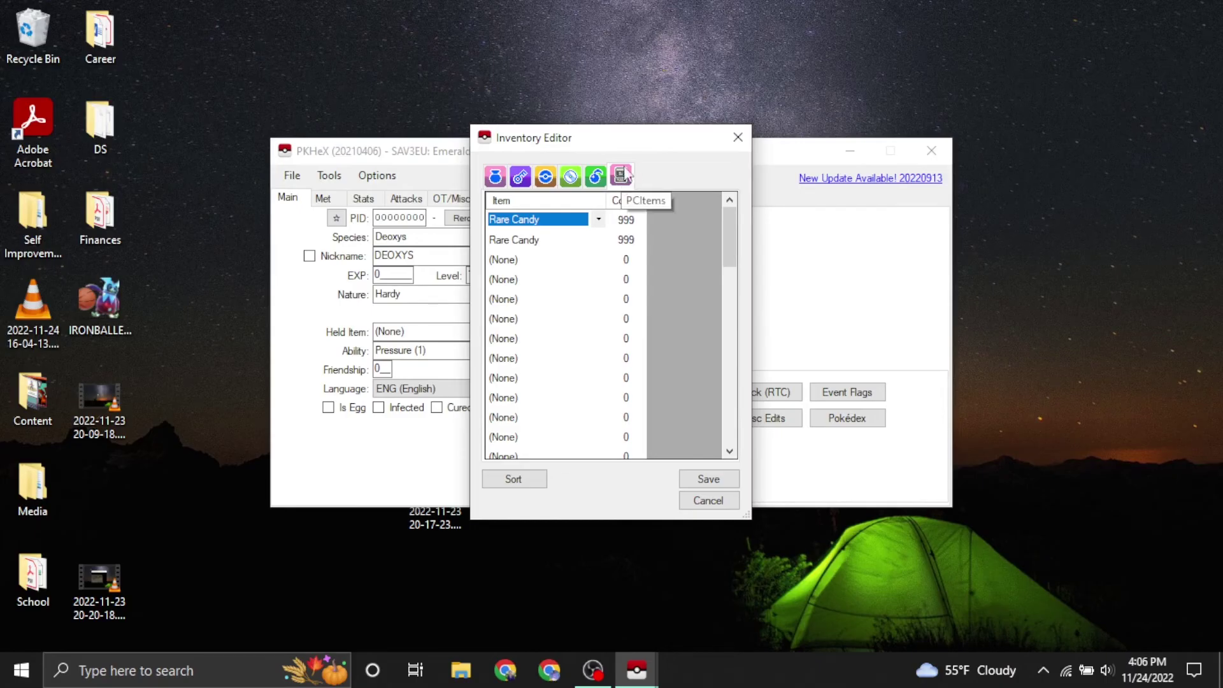
pyautogui.click(546, 260)
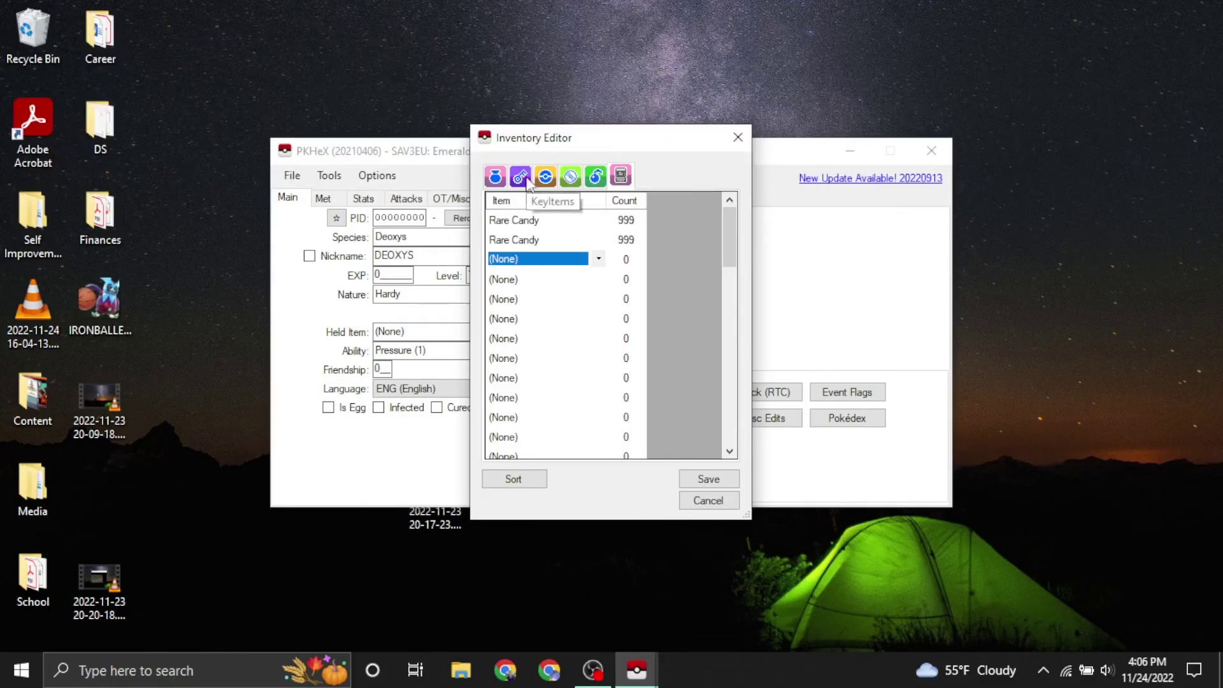
pyautogui.click(588, 180)
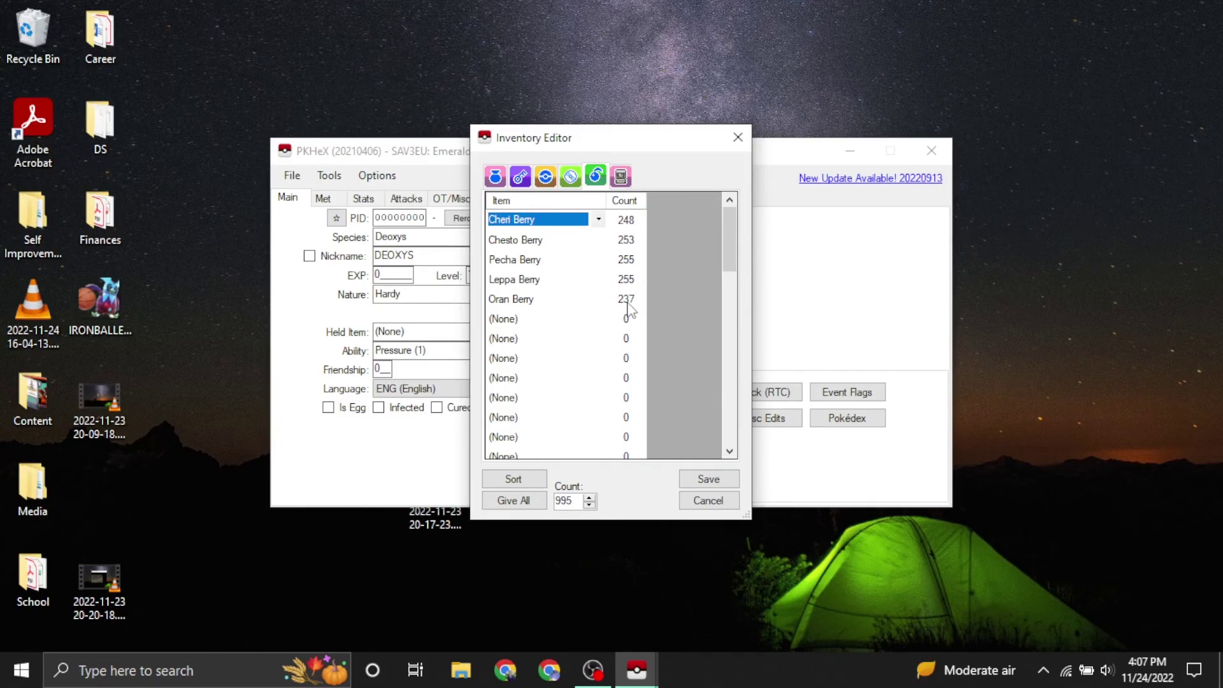
pyautogui.click(572, 177)
pyautogui.click(588, 179)
pyautogui.click(576, 181)
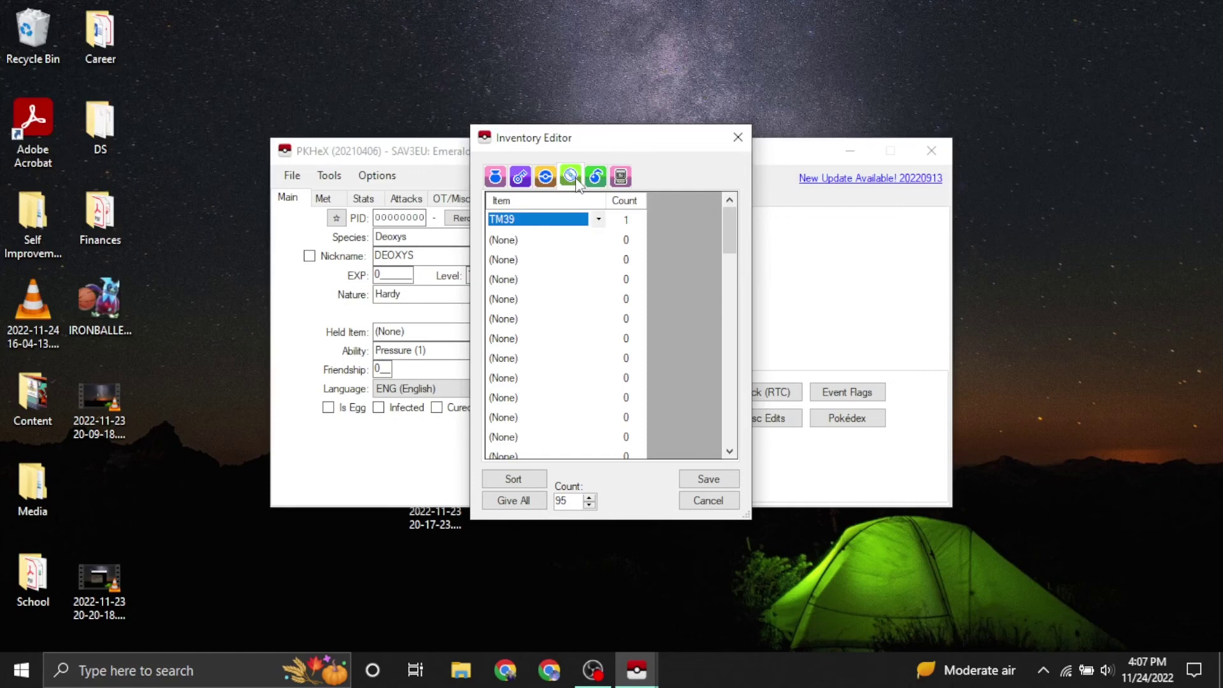
# Save the inventory from the general items pouch and return to the Pokémon boxes at BOX1.
pyautogui.click(495, 176)
pyautogui.click(709, 479)
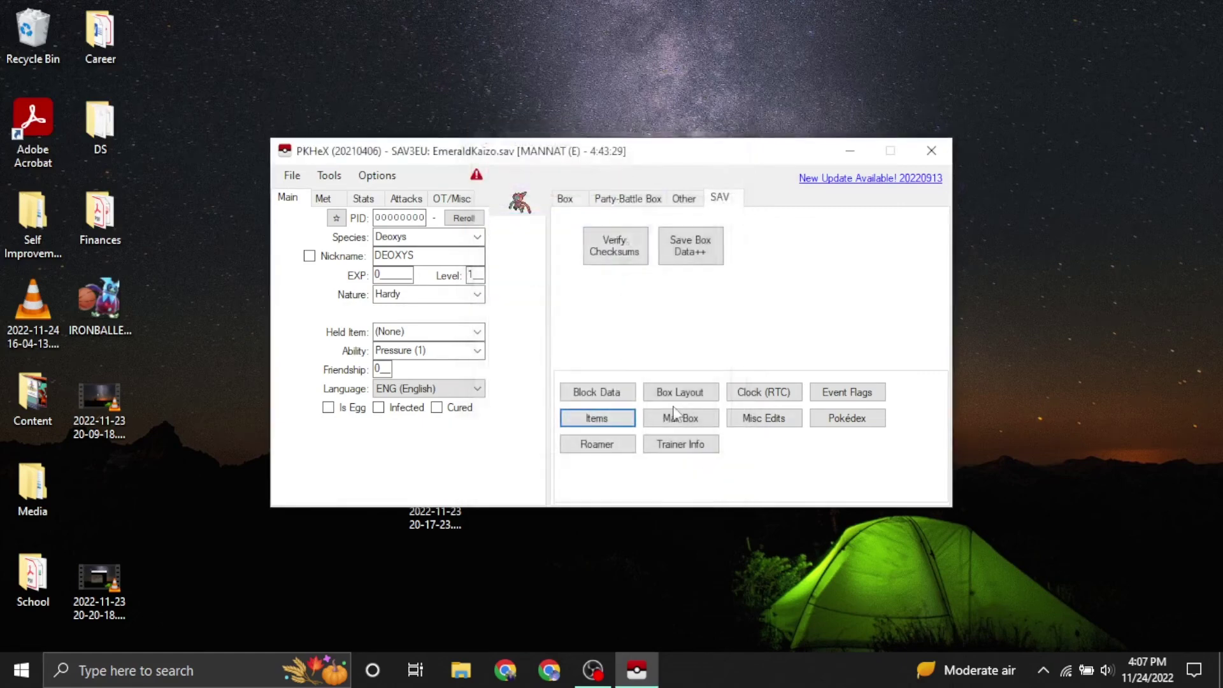
pyautogui.click(567, 199)
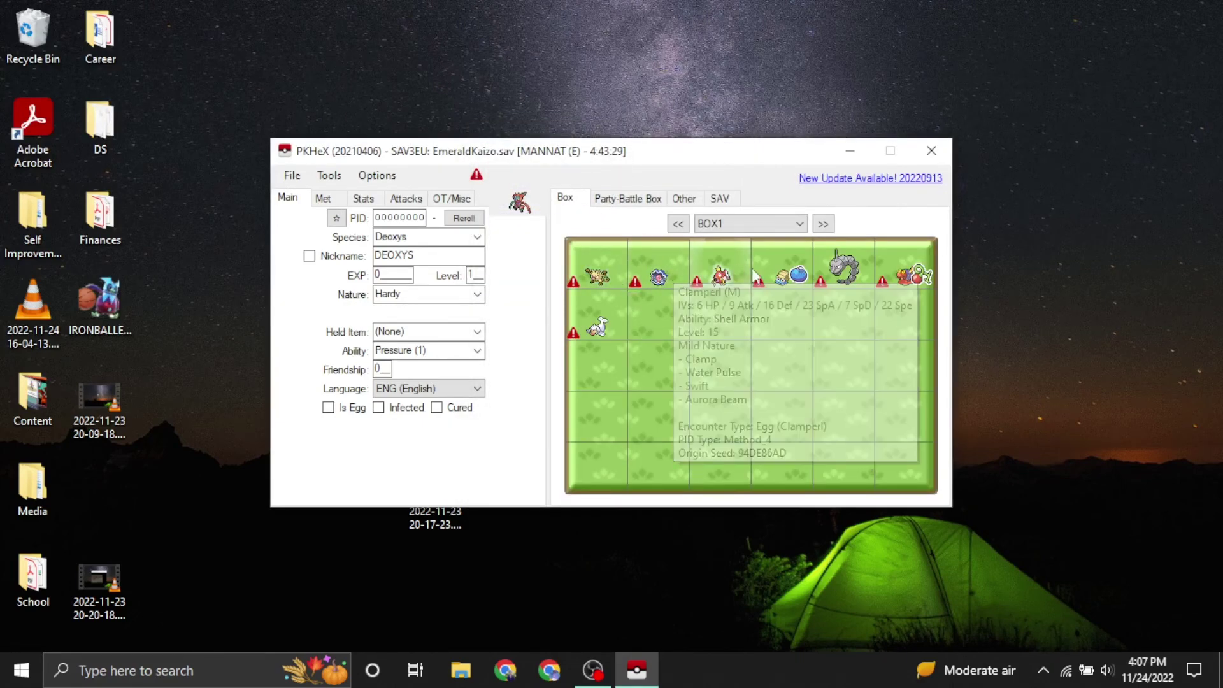